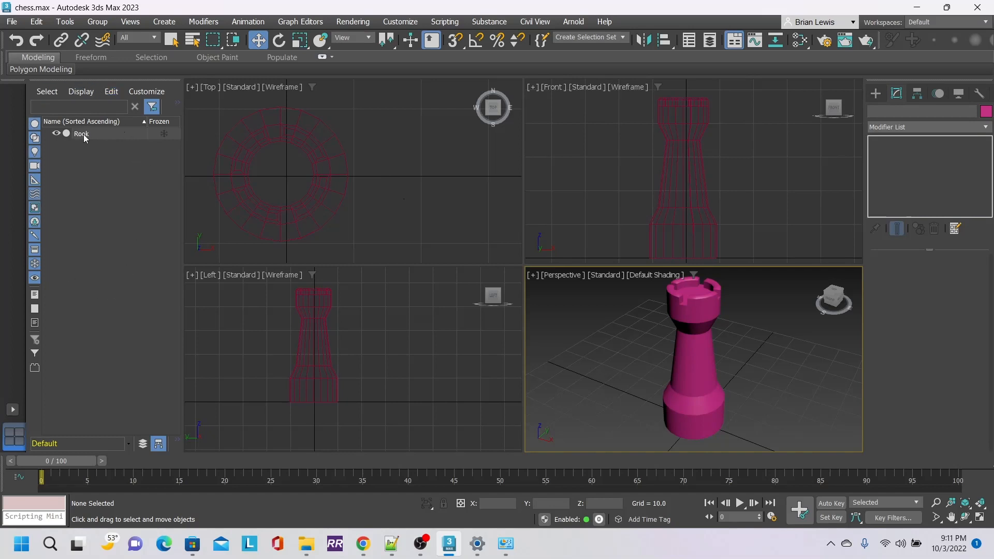
Step: Hide the rook and create a plane about 49 by 90 units across the Front viewport
left_click(57, 134)
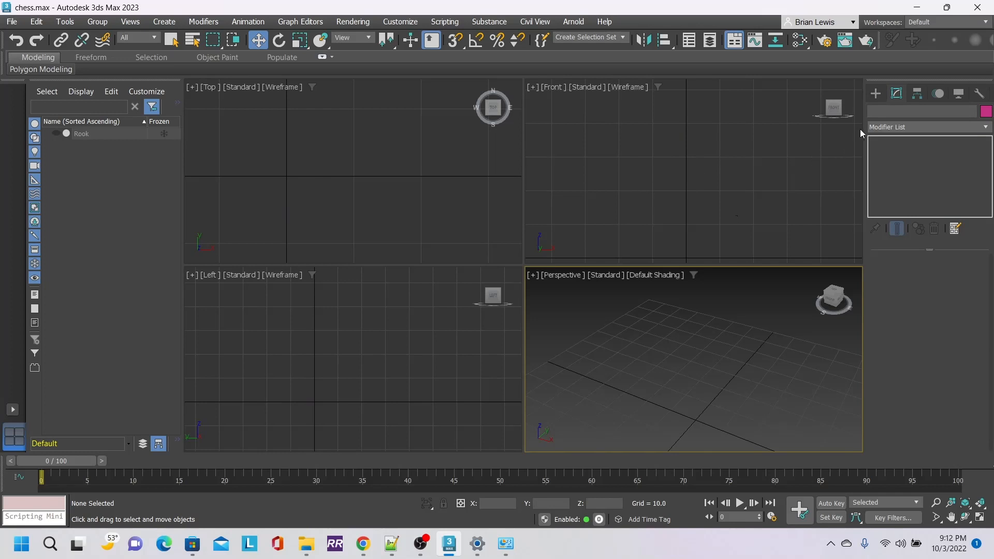
left_click(876, 93)
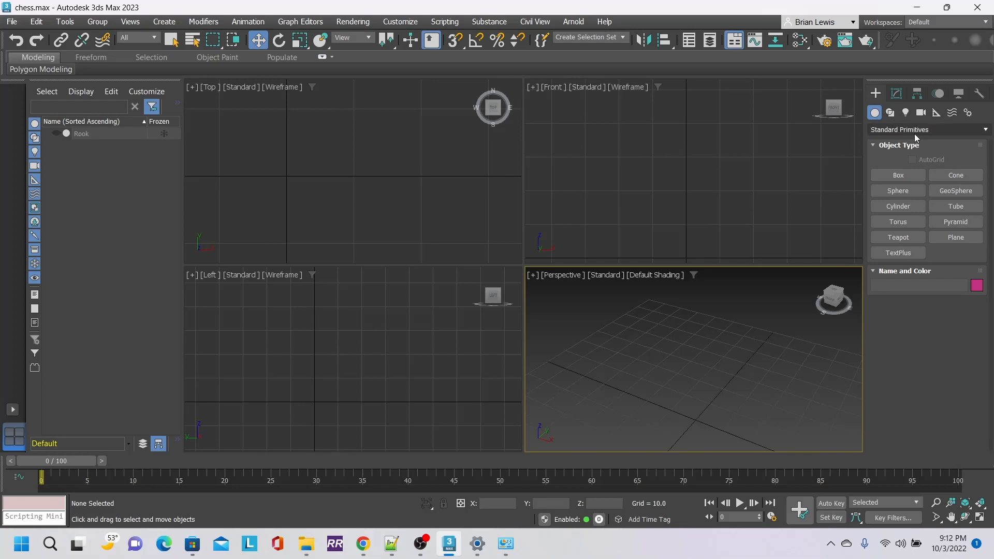
left_click(957, 237)
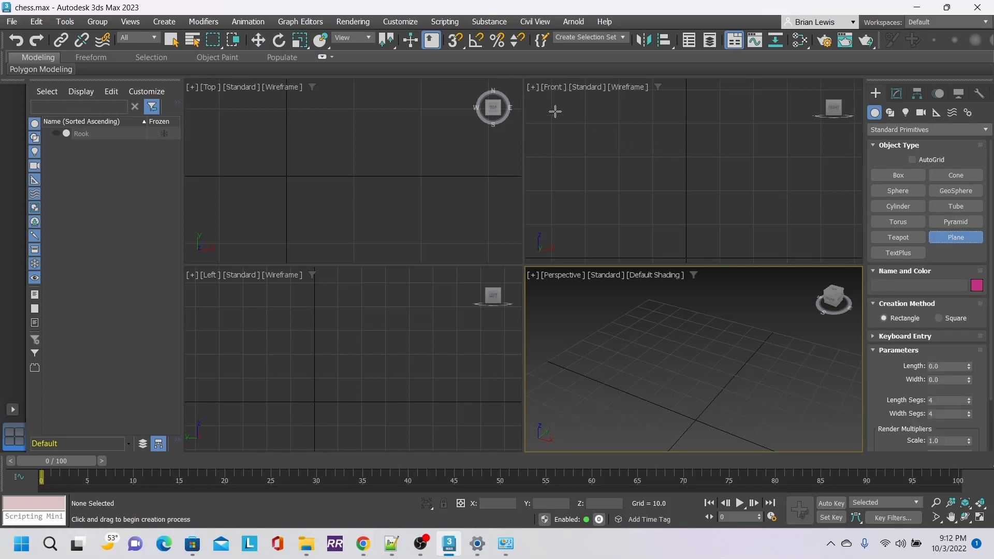
left_click_drag(546, 94, 848, 259)
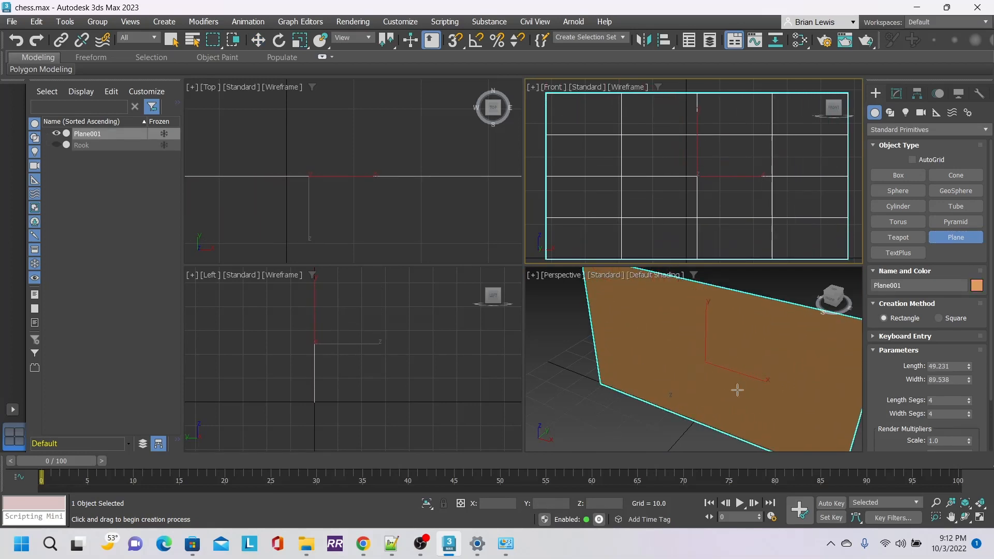
Step: Apply the chess pieces JPG from the hold folder to the plane and set the Front viewport to Default Shading
left_click(674, 420)
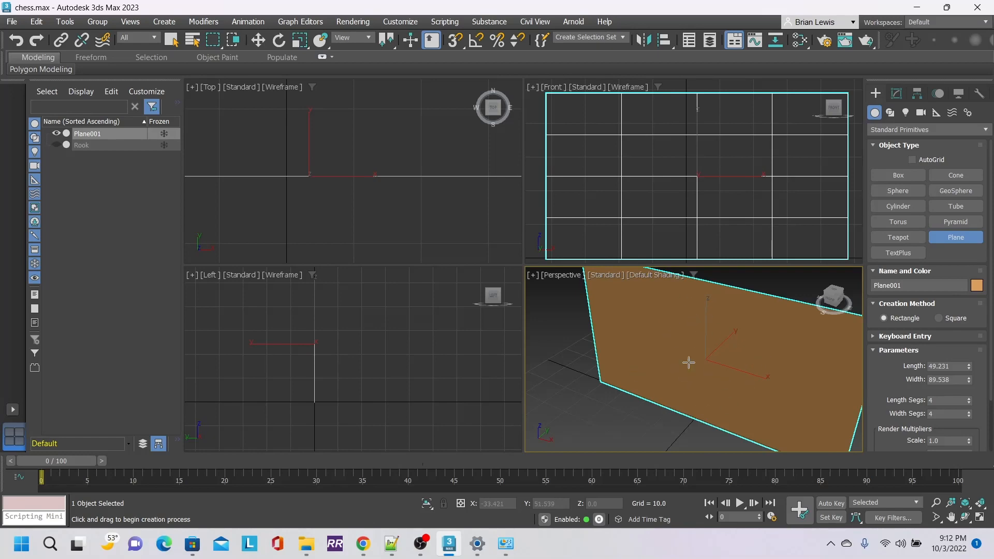
mouse_move(314, 548)
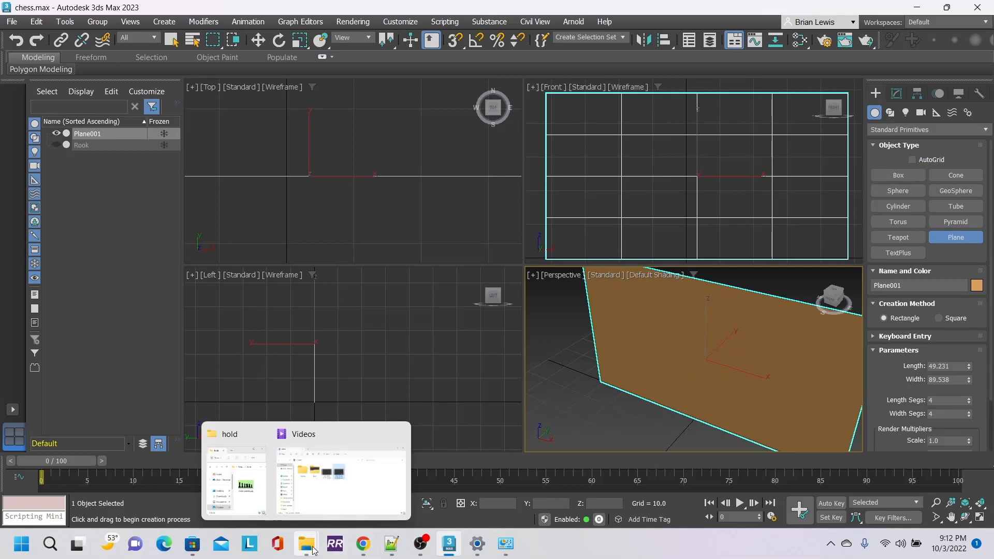
left_click(241, 485)
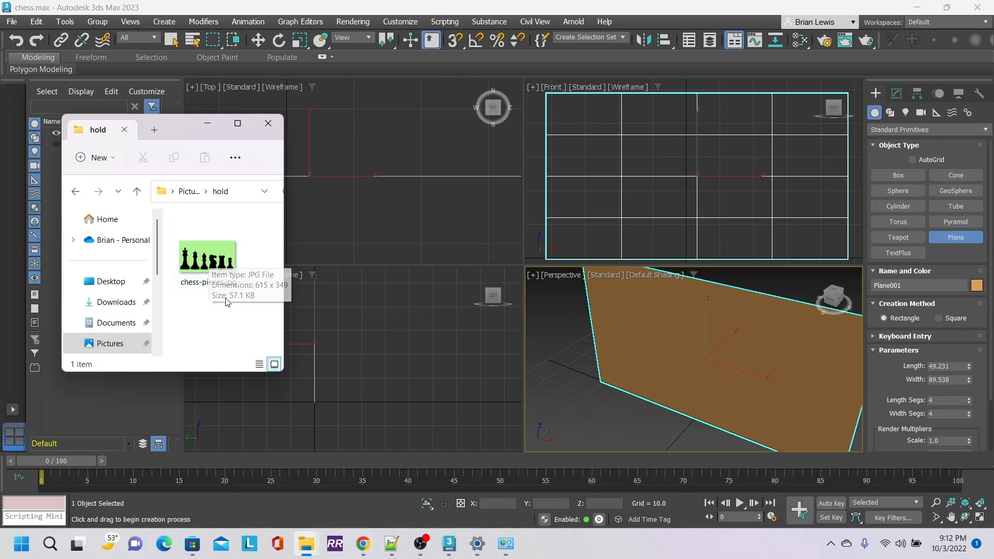
left_click_drag(224, 279, 695, 334)
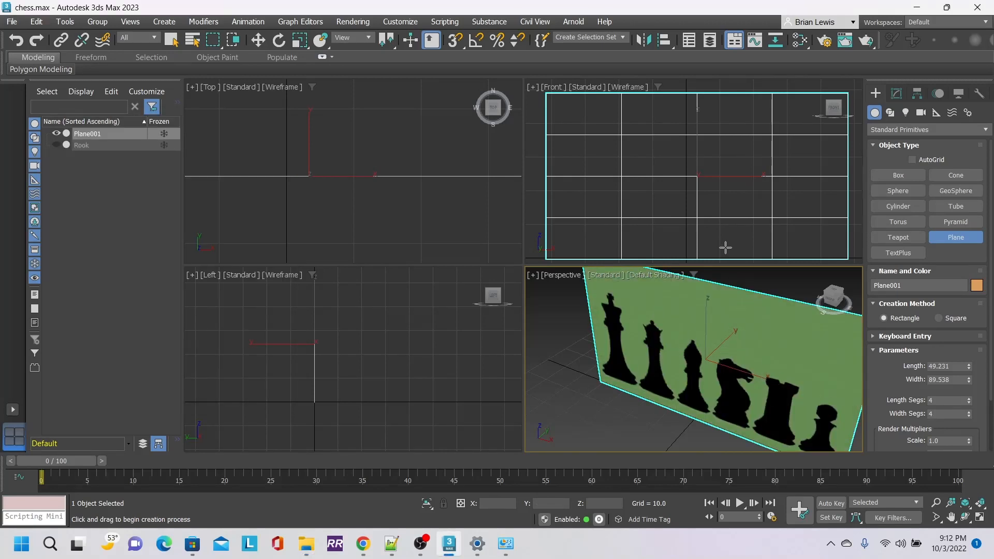
left_click(630, 86)
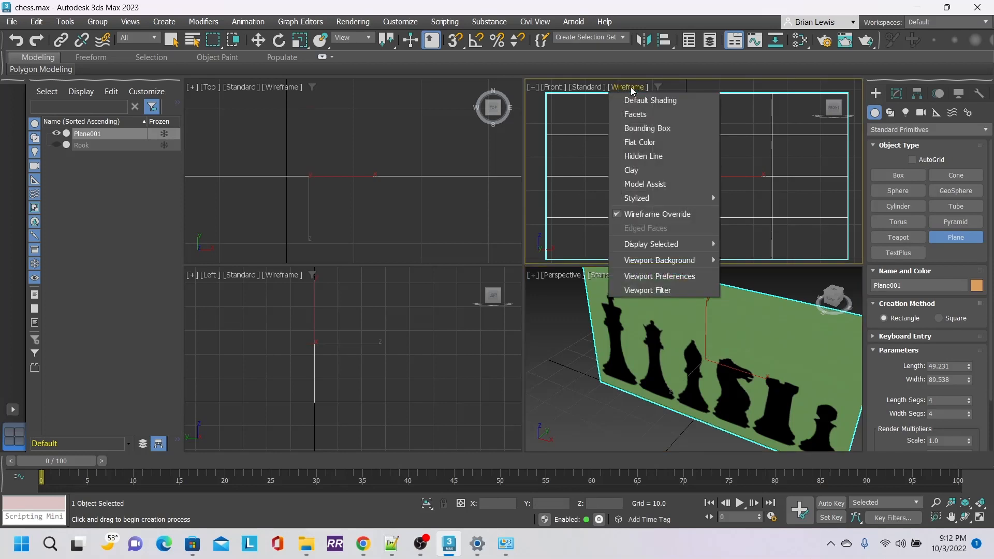
left_click(641, 98)
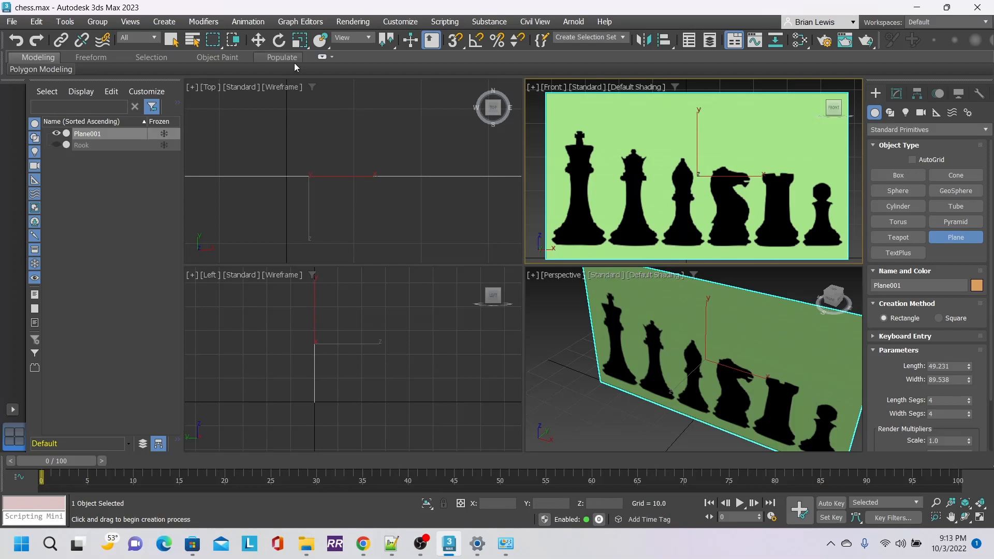
Step: Scale the reference plane along X to about 107% and deselect it
left_click(297, 42)
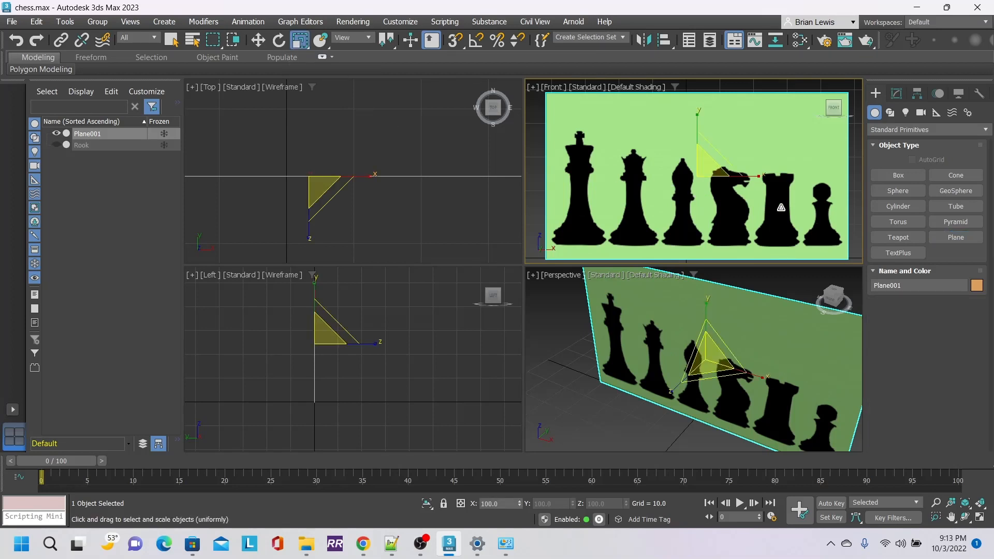
mouse_move(759, 177)
left_mouse_down()
mouse_move(772, 176)
mouse_move(754, 179)
mouse_move(762, 179)
left_mouse_up()
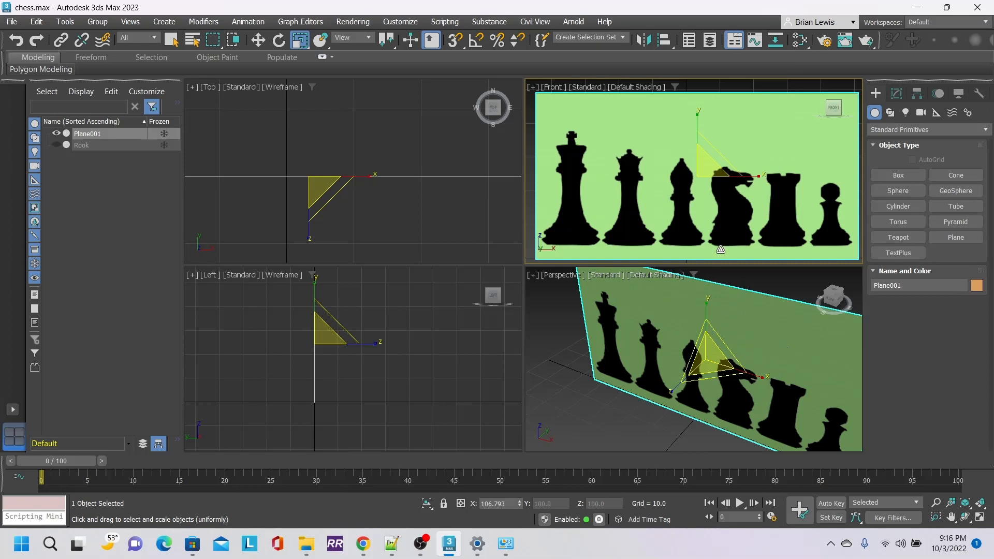
left_click(535, 93)
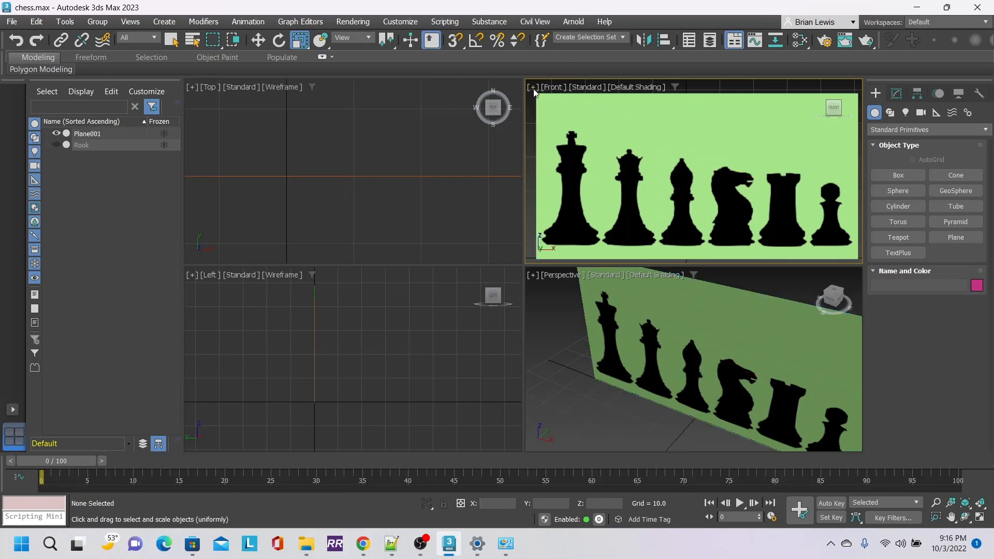
Step: Maximize the Front viewport and frame the pawn silhouette on the reference image
left_click(532, 86)
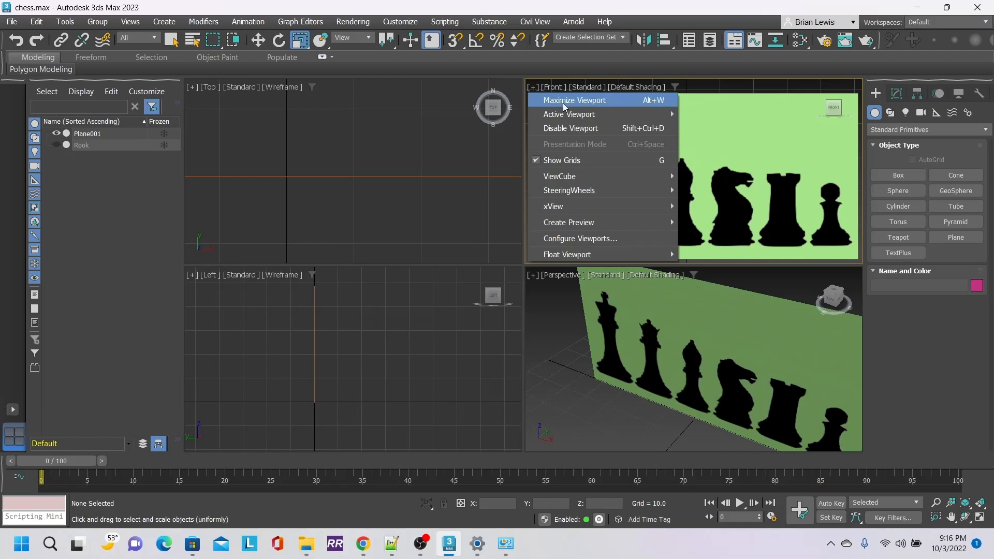
left_click(555, 100)
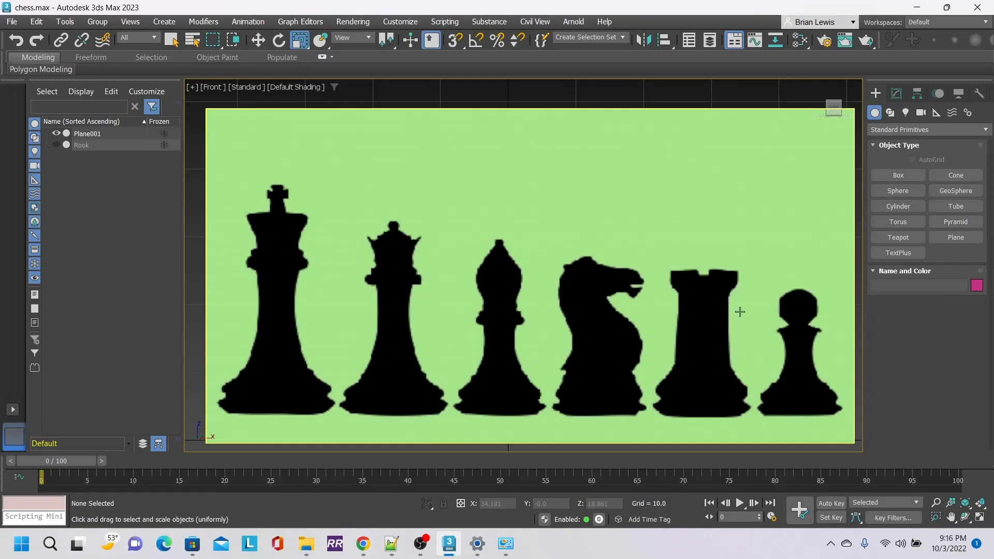
middle_click_drag(807, 349, 536, 279)
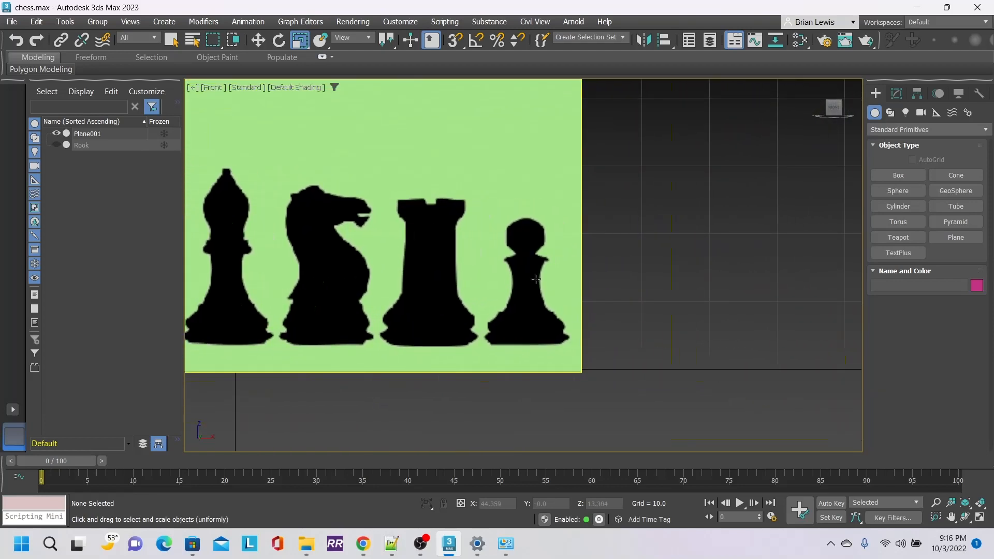
scroll(543, 265, "up", 4)
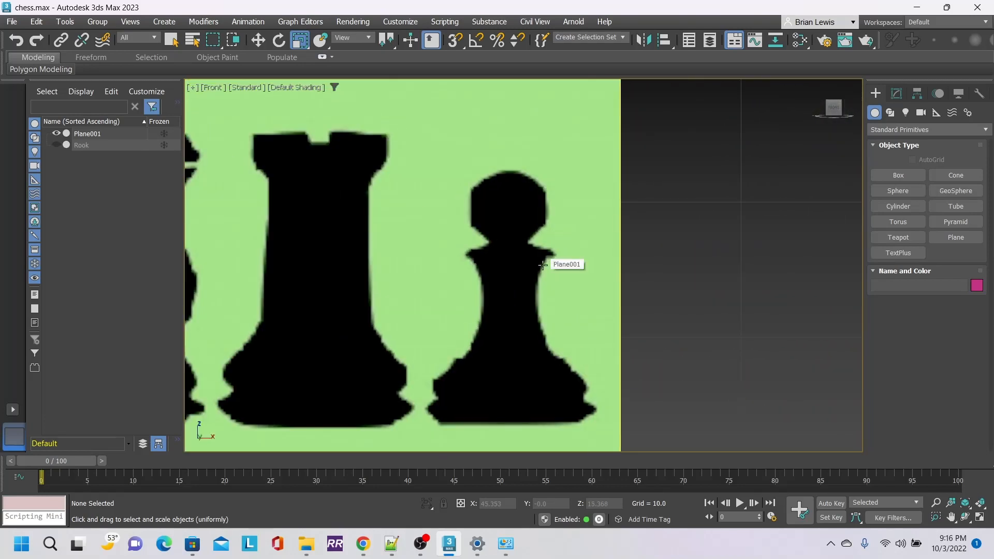
scroll(542, 270, "down", 1)
middle_click_drag(508, 303, 523, 266)
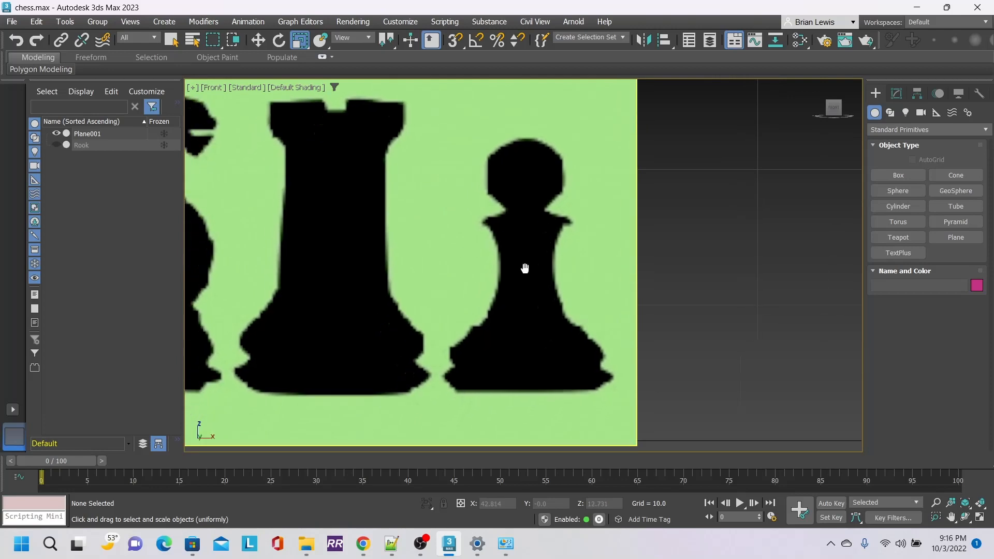
scroll(525, 267, "up", 2)
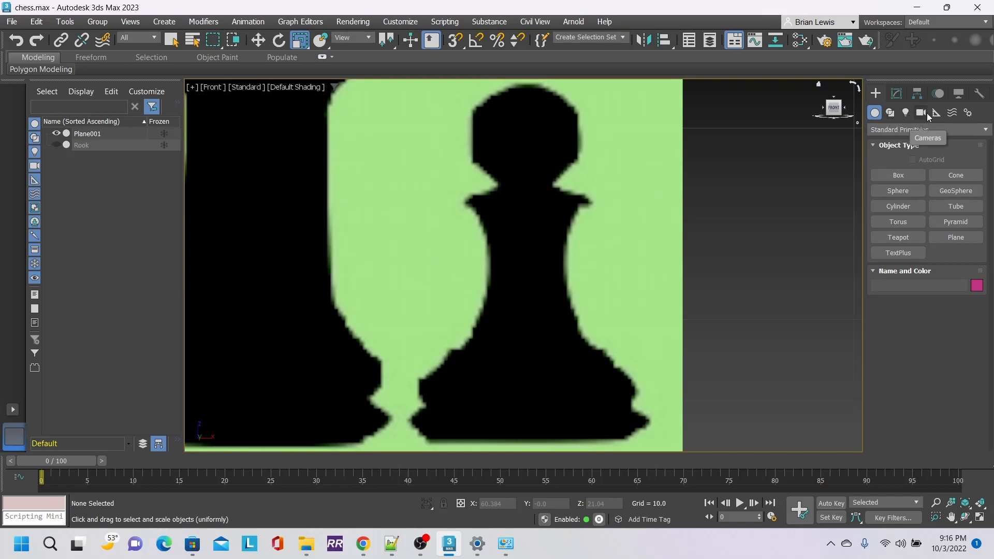
Step: Activate the Line tool from the spline shapes
left_click(969, 113)
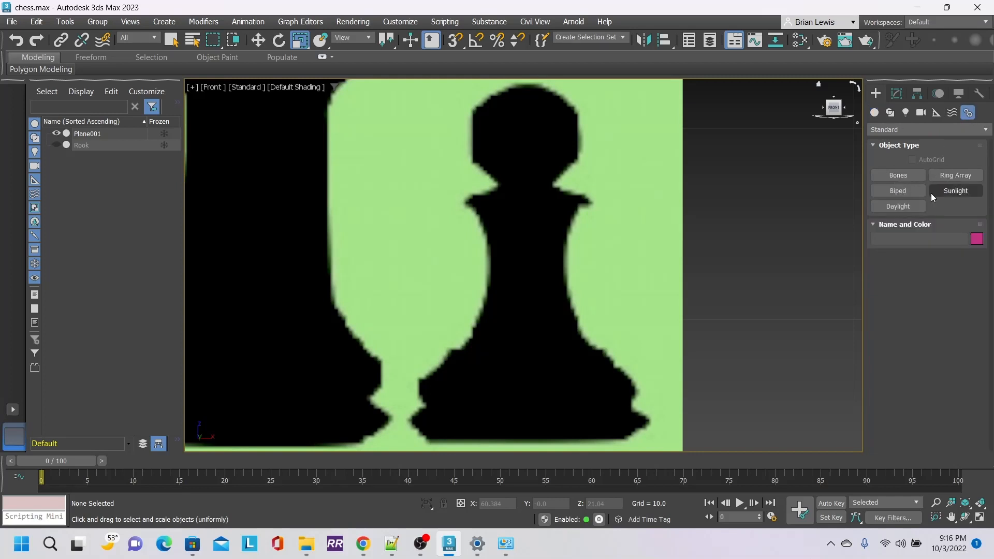
left_click(890, 113)
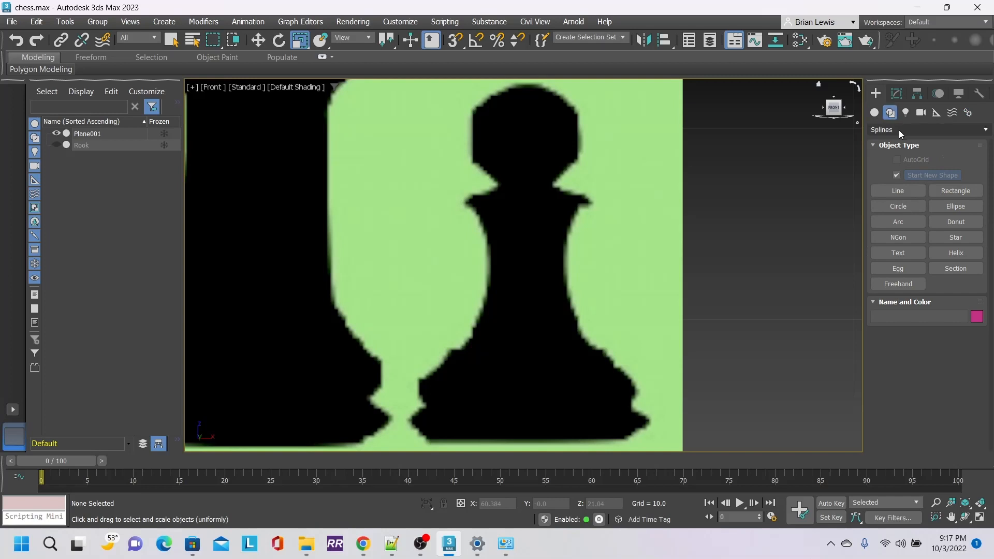
left_click(956, 130)
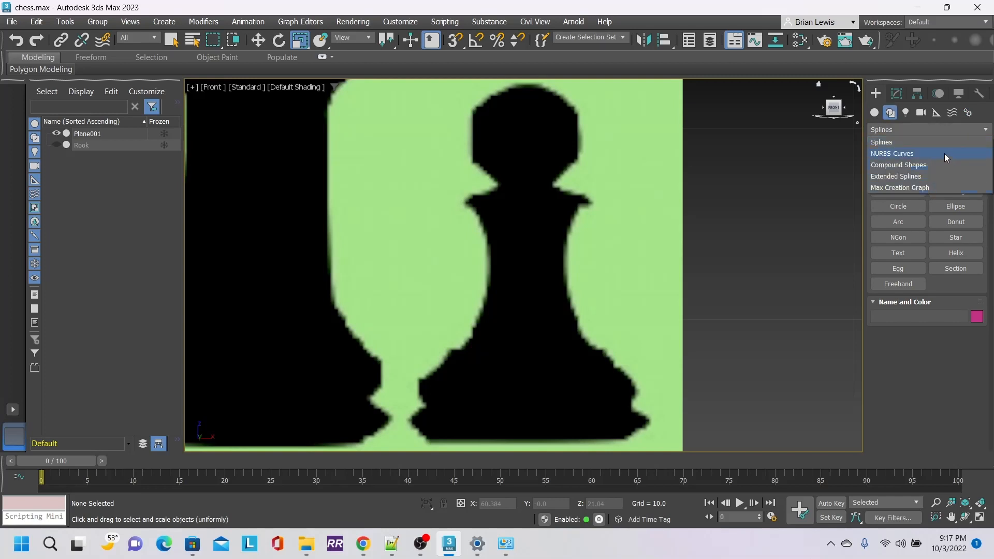
left_click(971, 134)
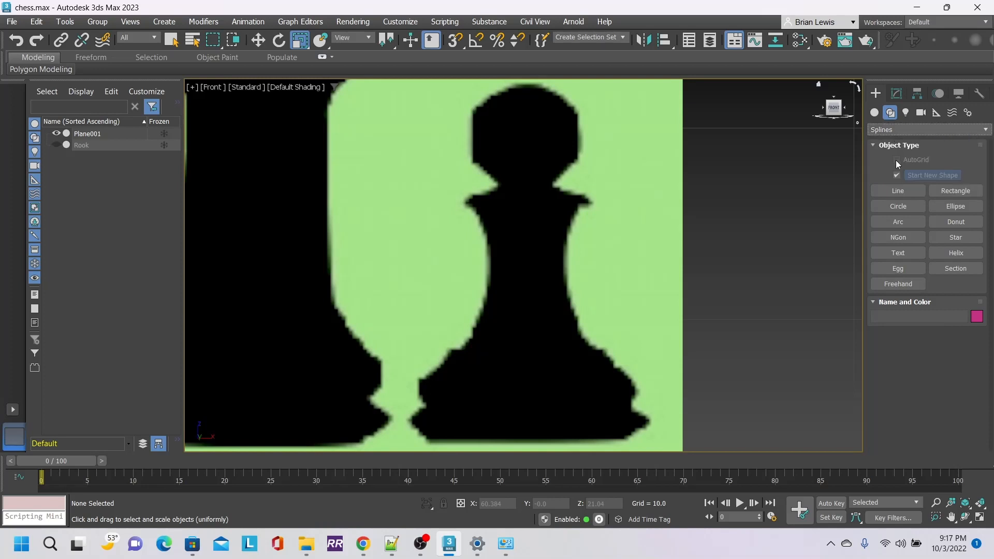
left_click(901, 192)
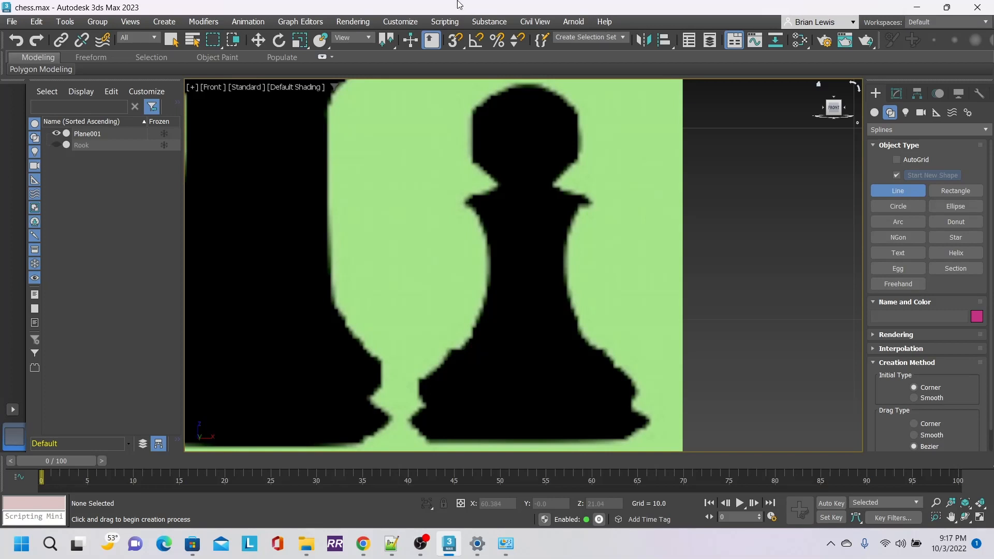
Step: Draw a curved test line between the rook and the pawn's head, and delete it
left_click(457, 107)
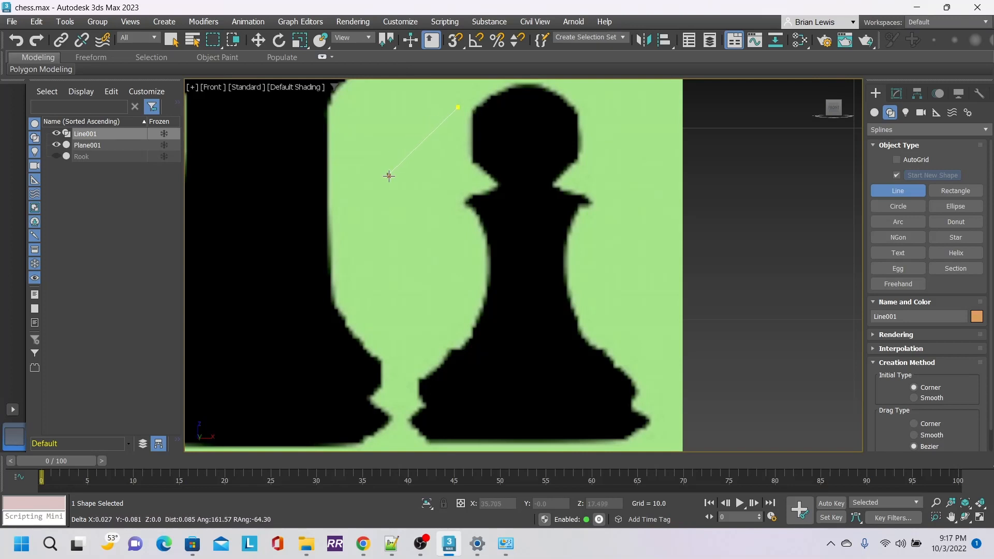
left_click_drag(389, 175, 357, 141)
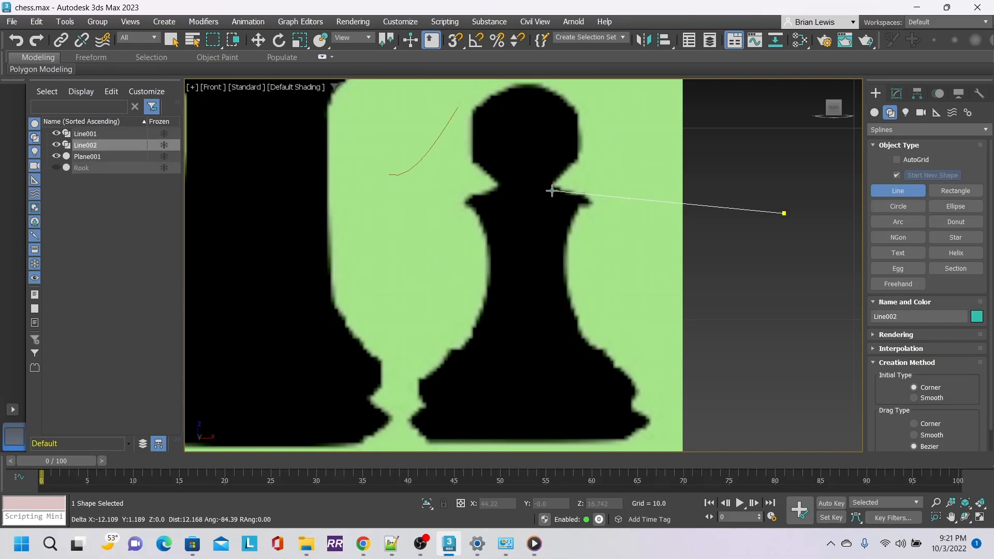
right_click(613, 187)
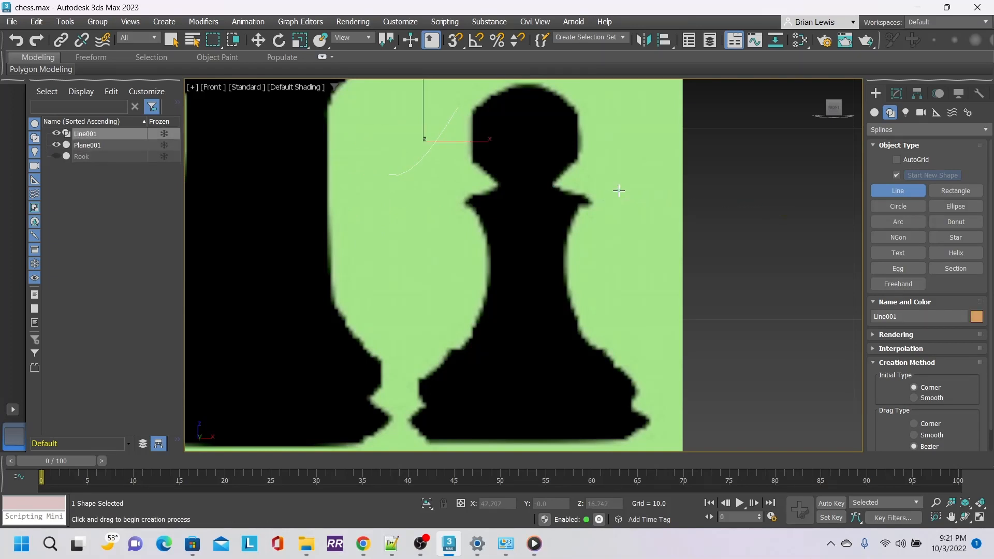
left_click(108, 135)
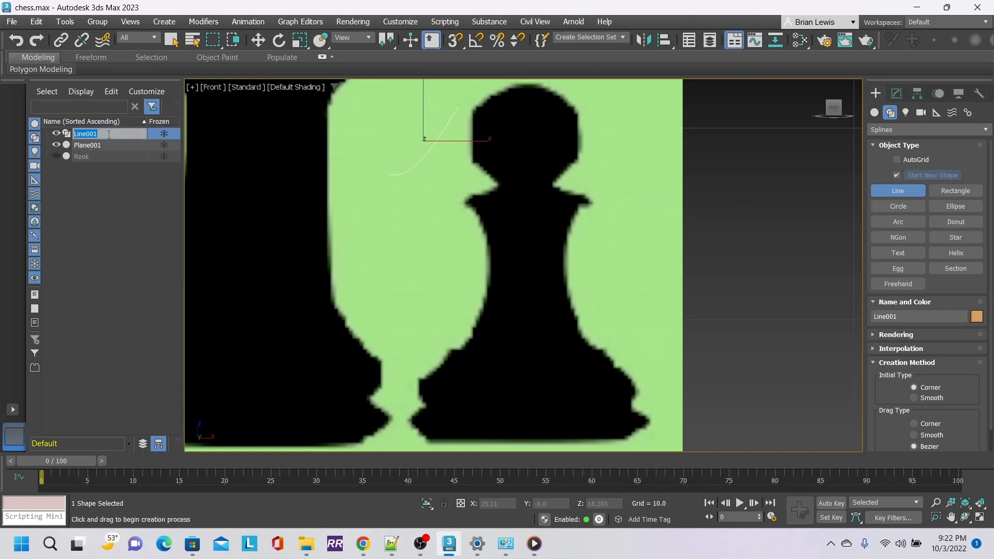
key("BackSpace")
left_click(103, 161)
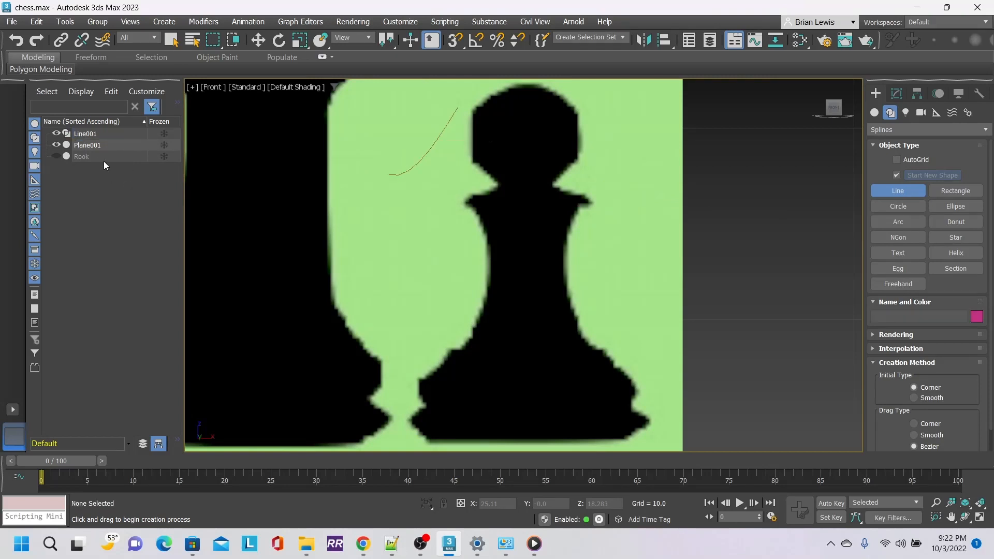
left_click(94, 135)
key("Delete")
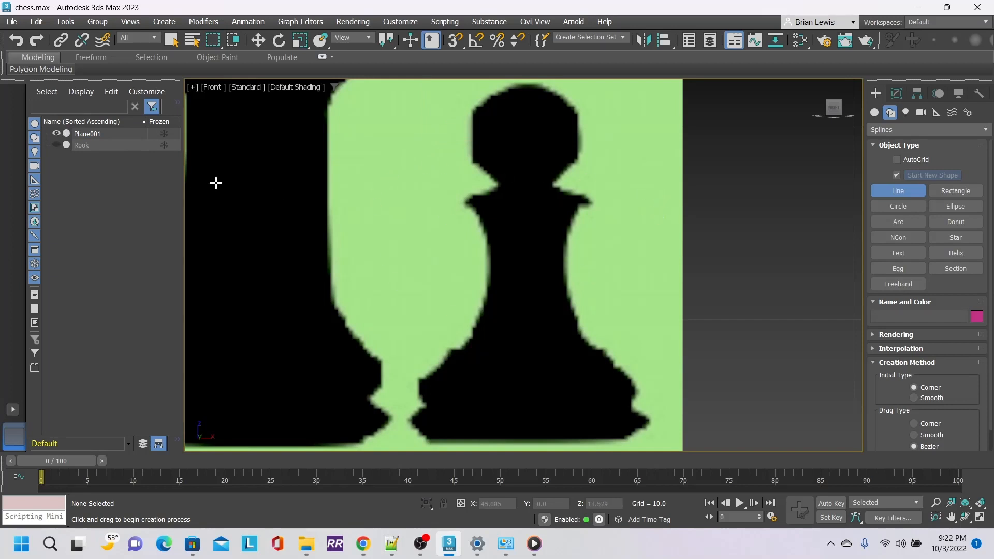
Step: Trace one side of the pawn's head, neck and collar lip with a line, starting from the top centre of the head
left_click(121, 133)
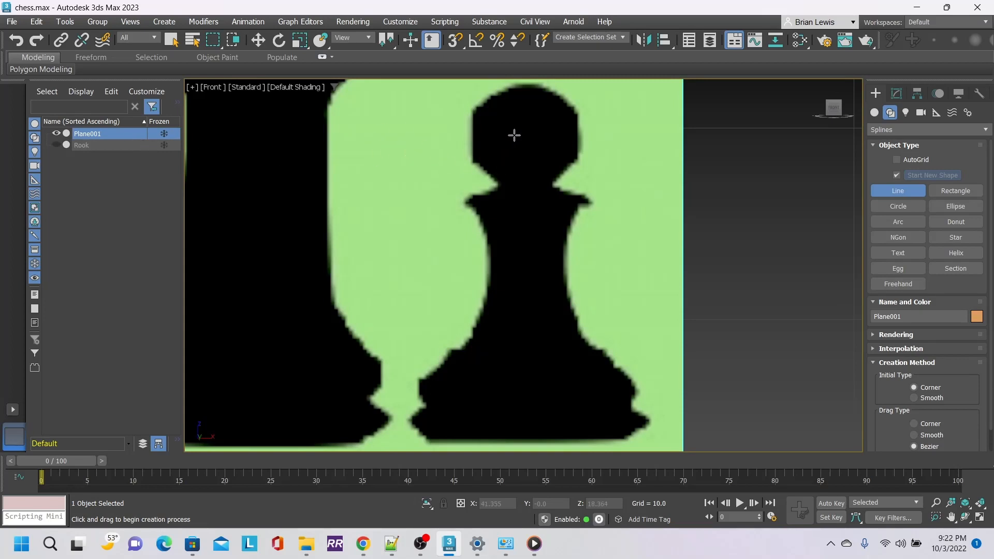
left_click(527, 83)
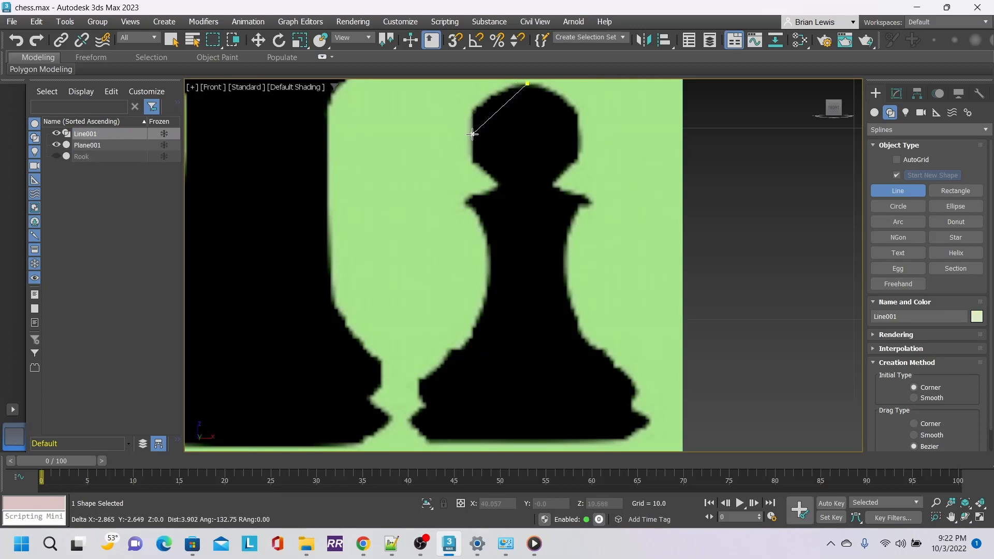
left_click_drag(472, 135, 473, 172)
left_click(501, 183)
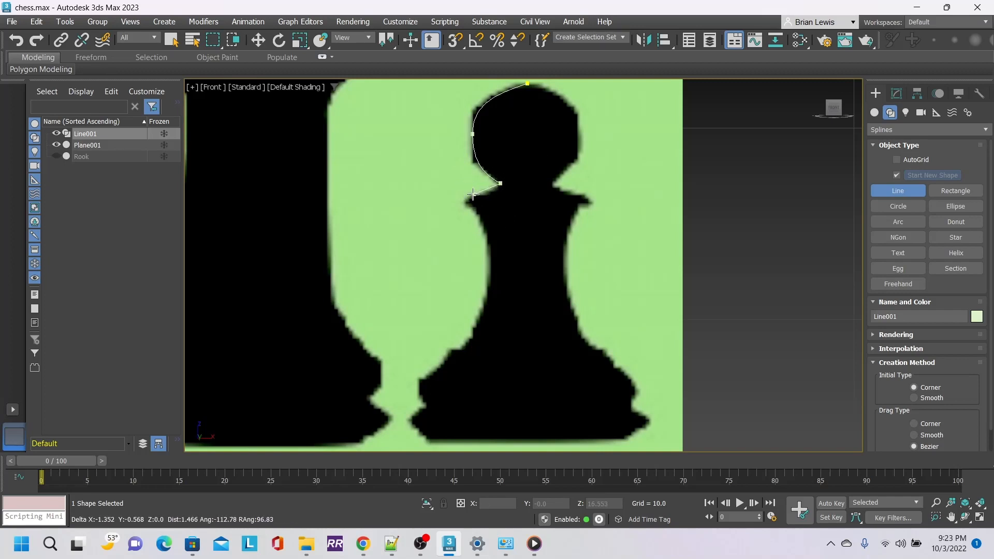
mouse_move(471, 194)
left_mouse_down()
mouse_move(441, 197)
mouse_move(454, 194)
left_mouse_up()
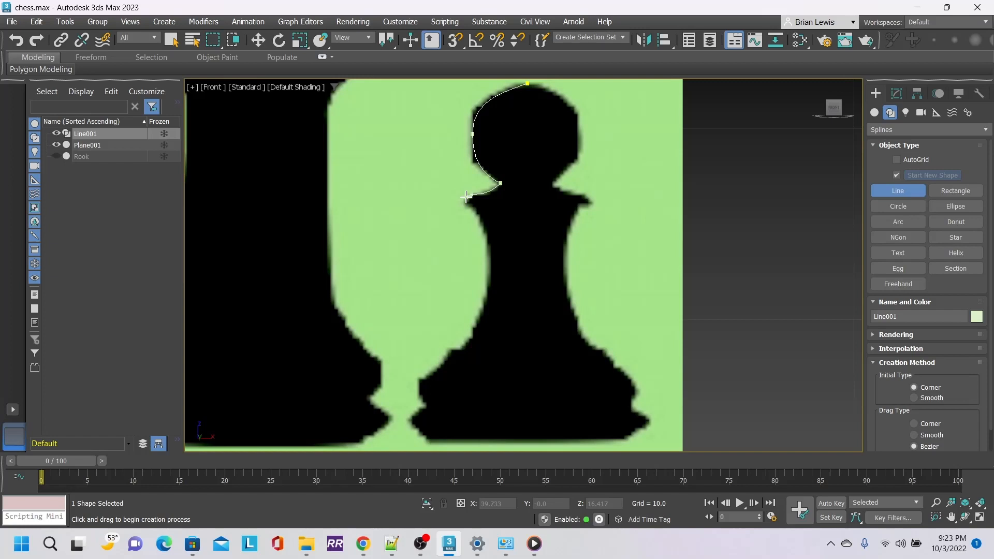
left_click(467, 196)
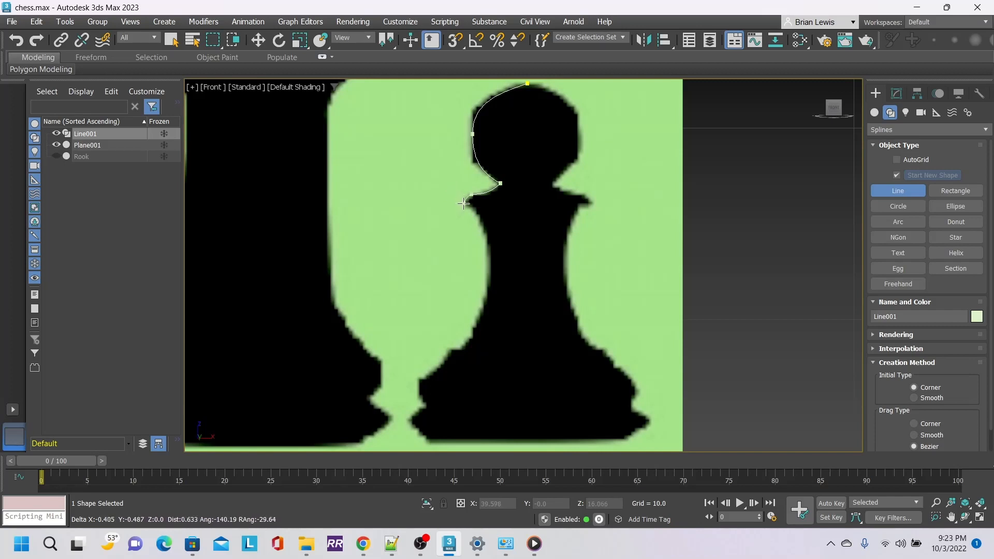
left_click(464, 206)
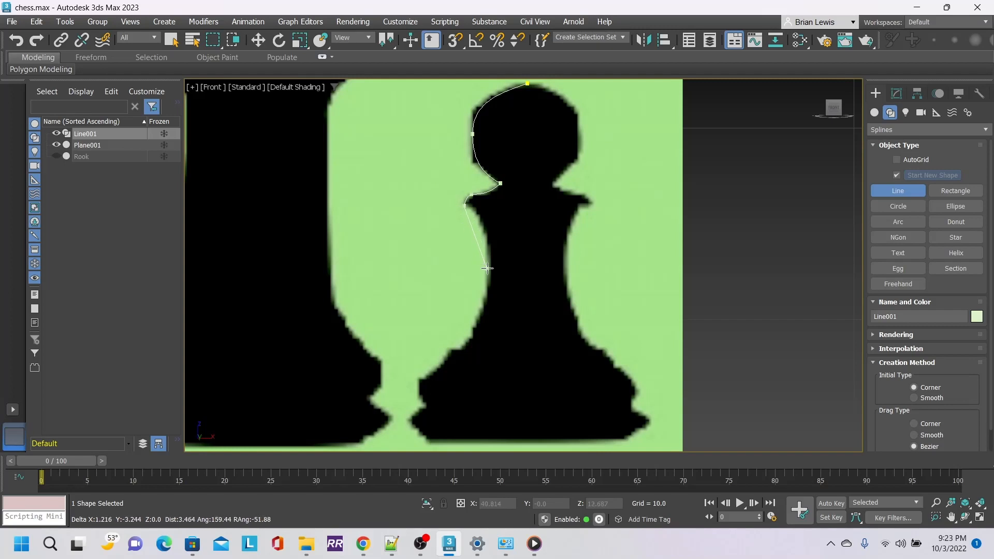
Step: Continue the line down the stem and base, across the underside to the centre and back to the head's top, leaving the spline open
left_click_drag(488, 266, 486, 305)
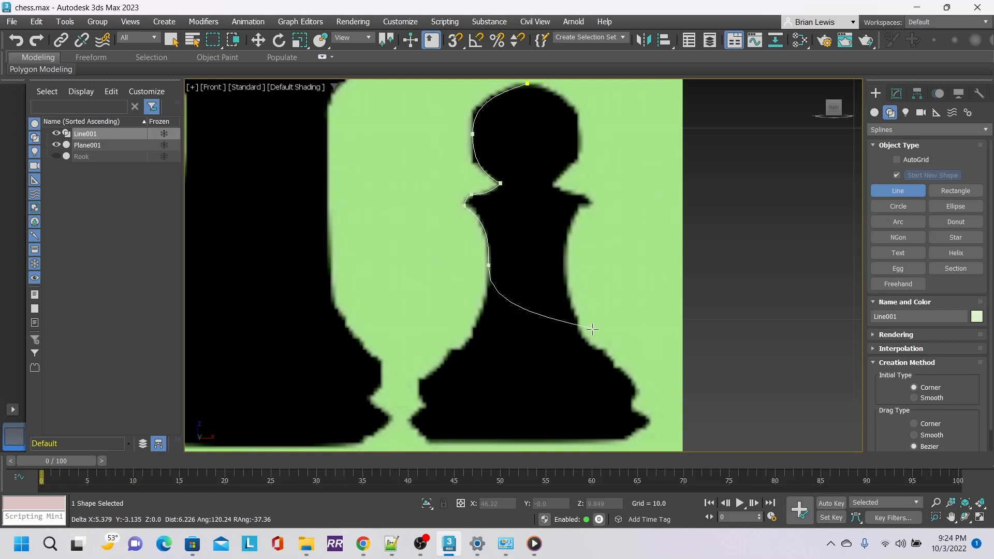
left_click(430, 375)
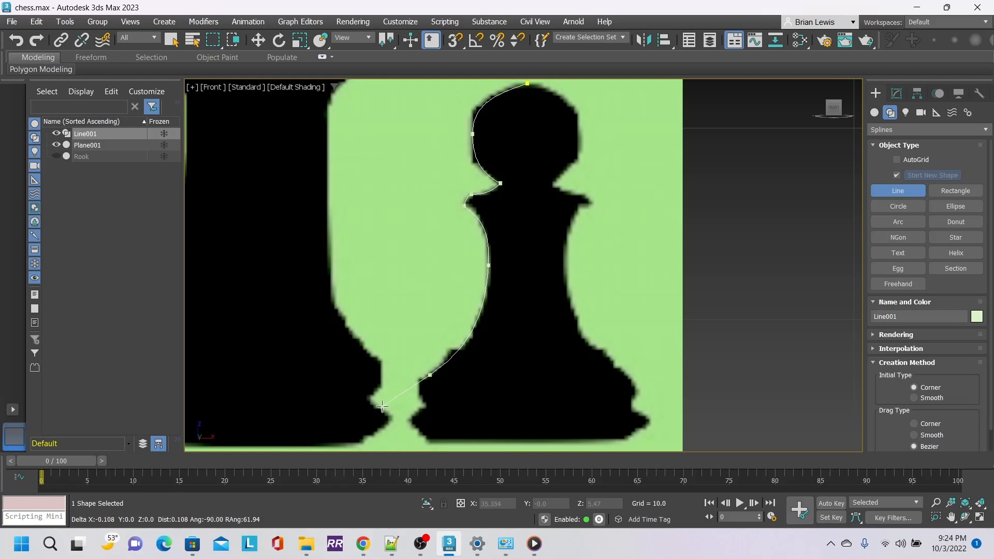
right_click(421, 380)
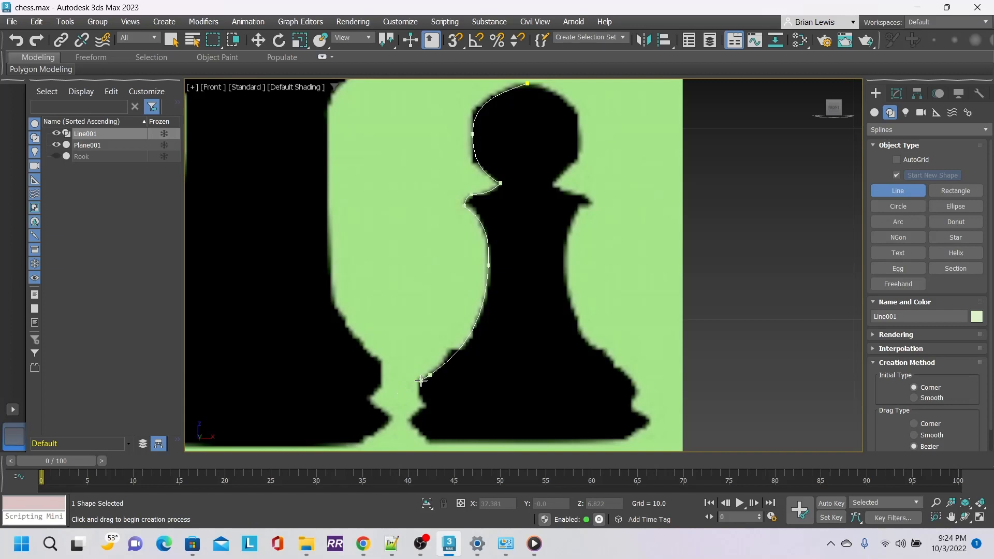
left_click(426, 408)
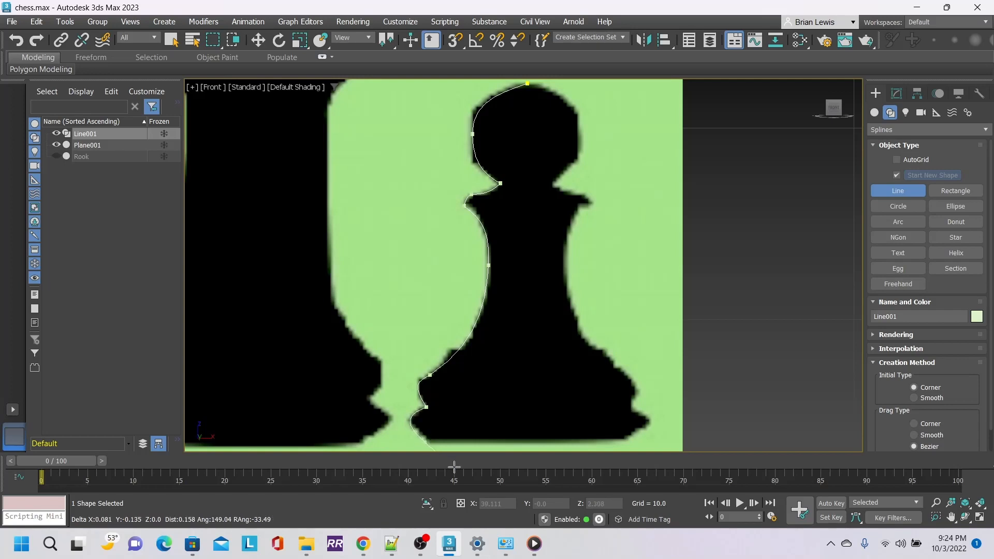
left_click(424, 442)
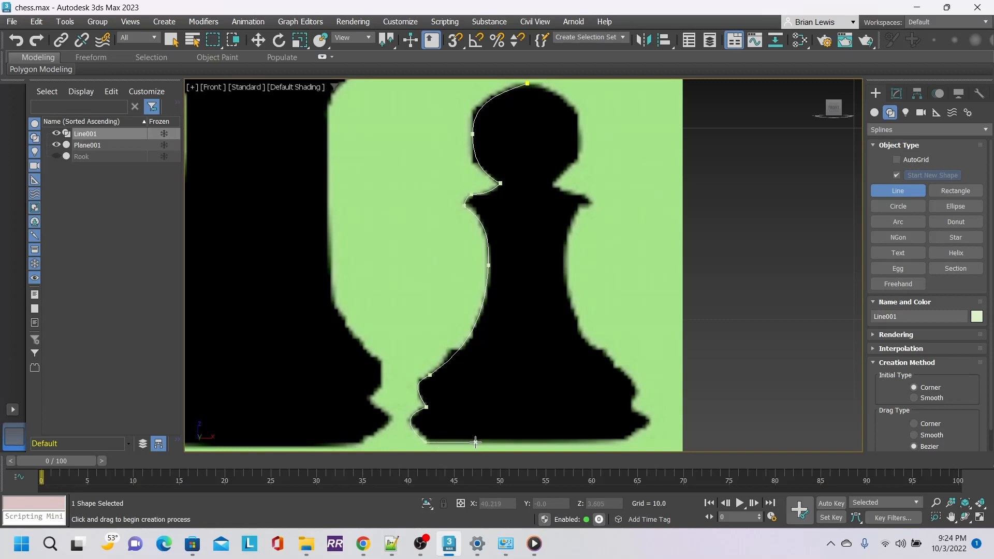
left_click(533, 442)
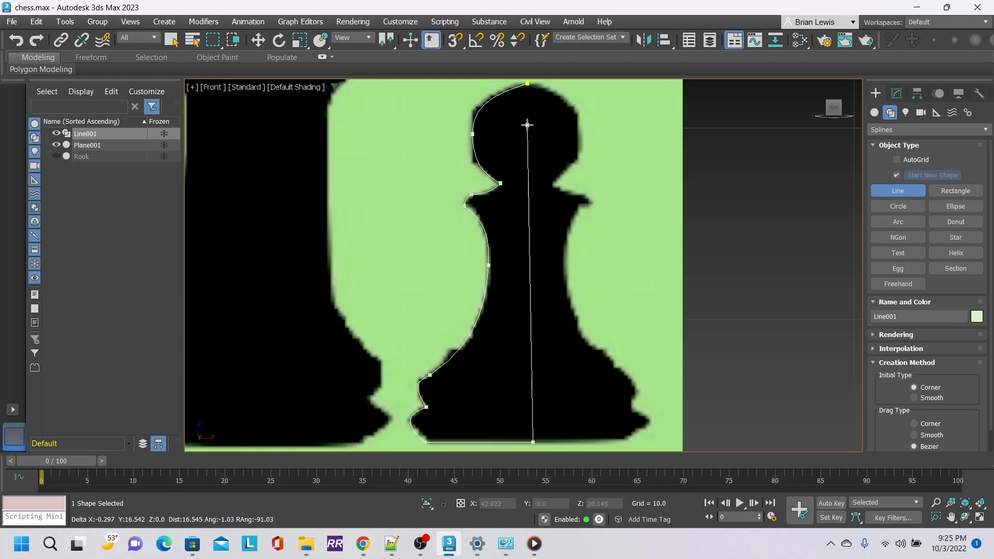
left_click(527, 82)
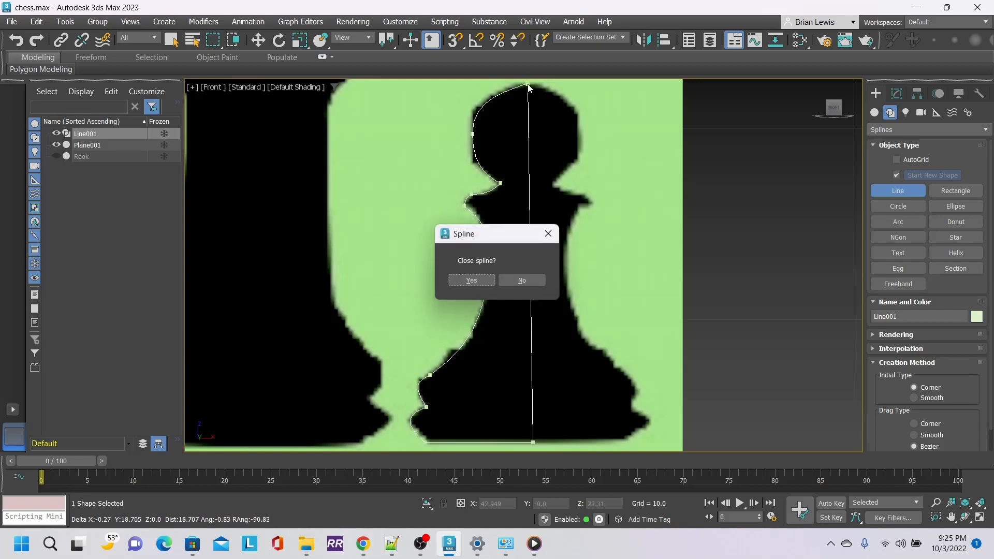
left_click(533, 282)
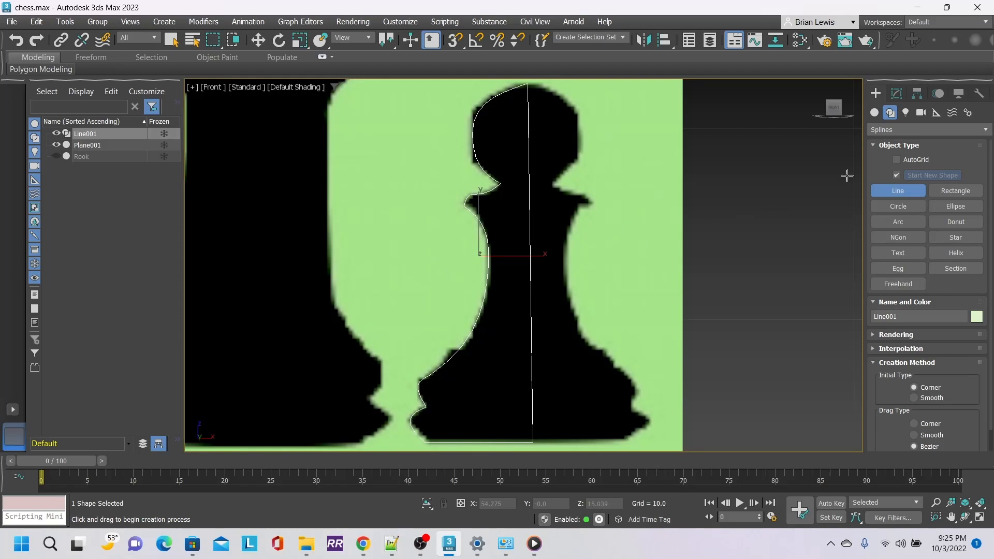
Step: Move the line's end vertex from the head's top down into the opposite half of the base, and adjust the shoulder vertex's Bezier handle
left_click(898, 94)
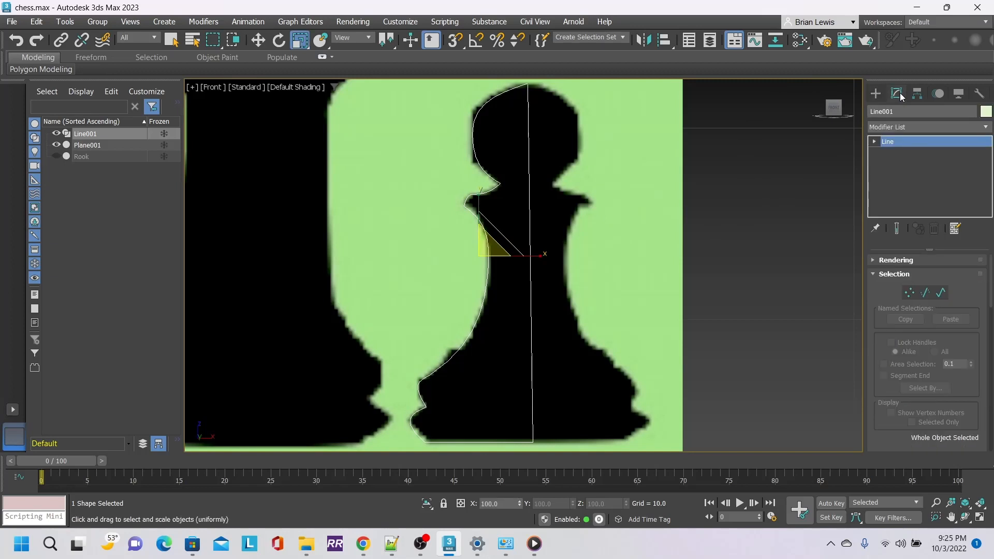
left_click(912, 294)
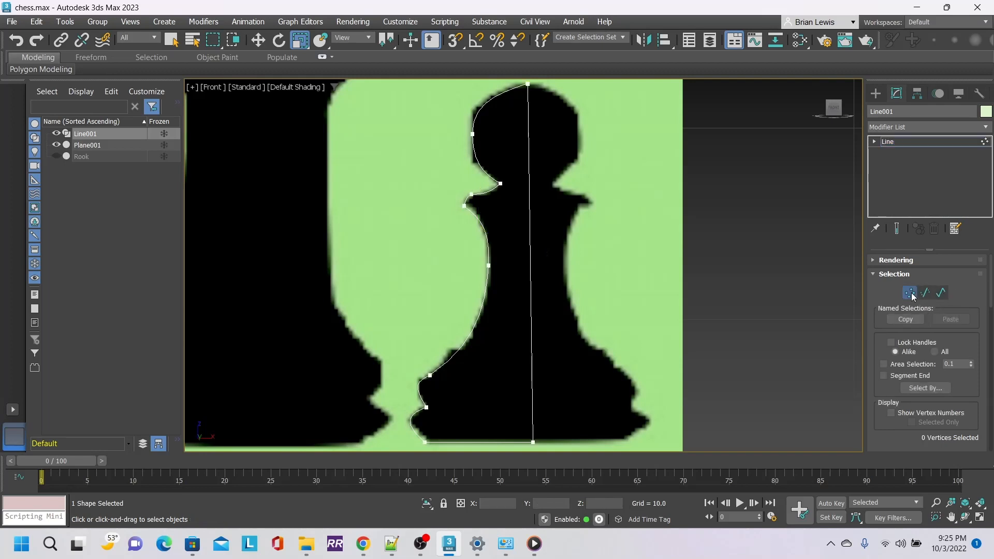
left_click(500, 183)
left_click(528, 82)
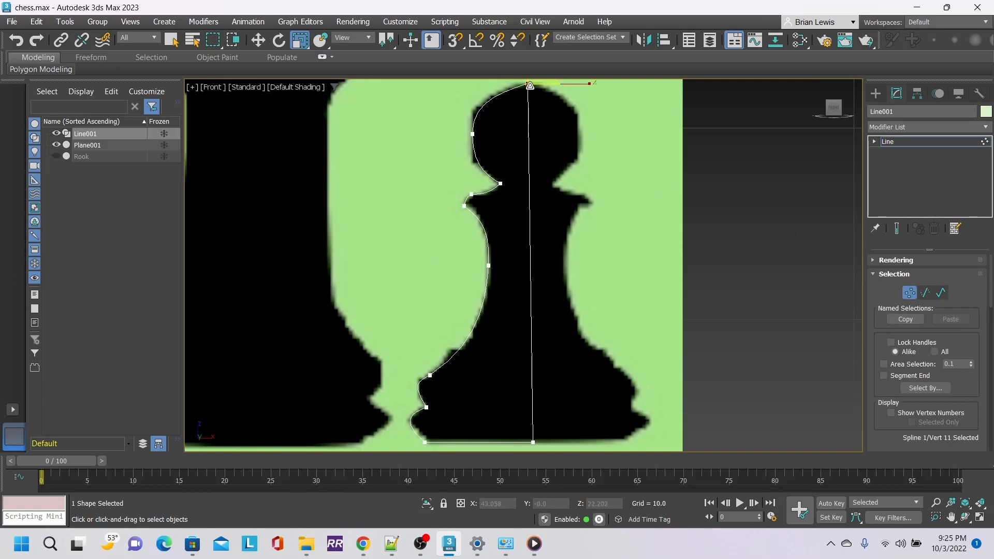
left_click(258, 39)
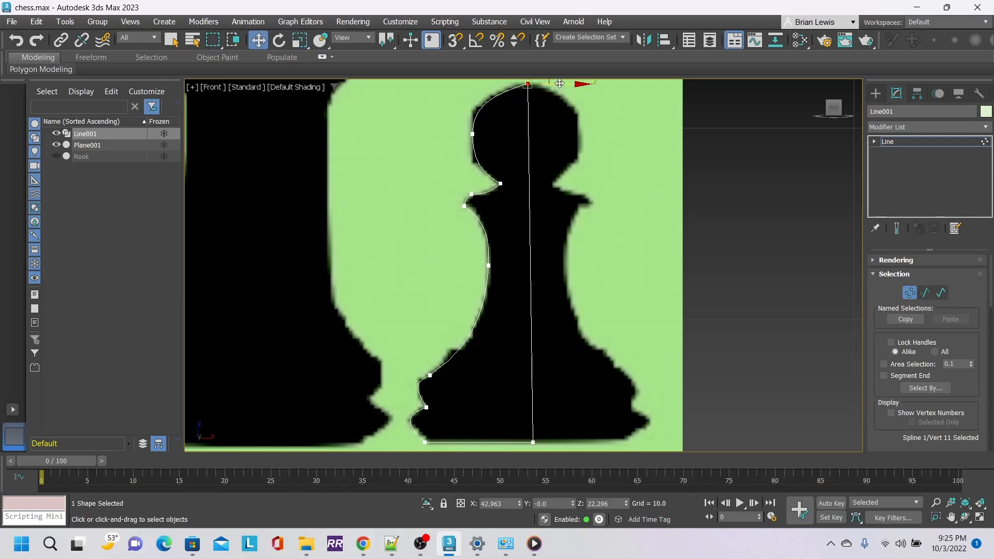
middle_click_drag(565, 132, 566, 169)
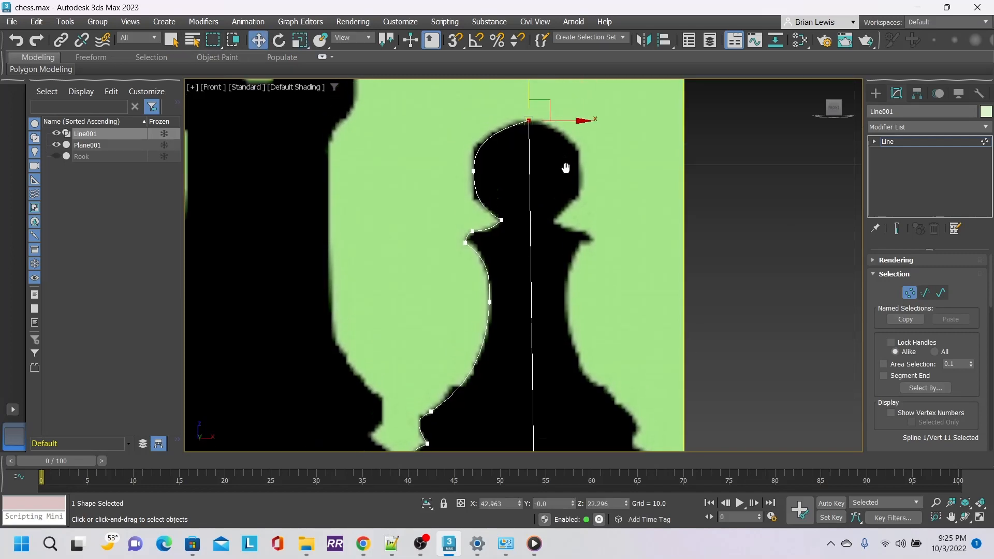
left_click_drag(549, 103, 596, 240)
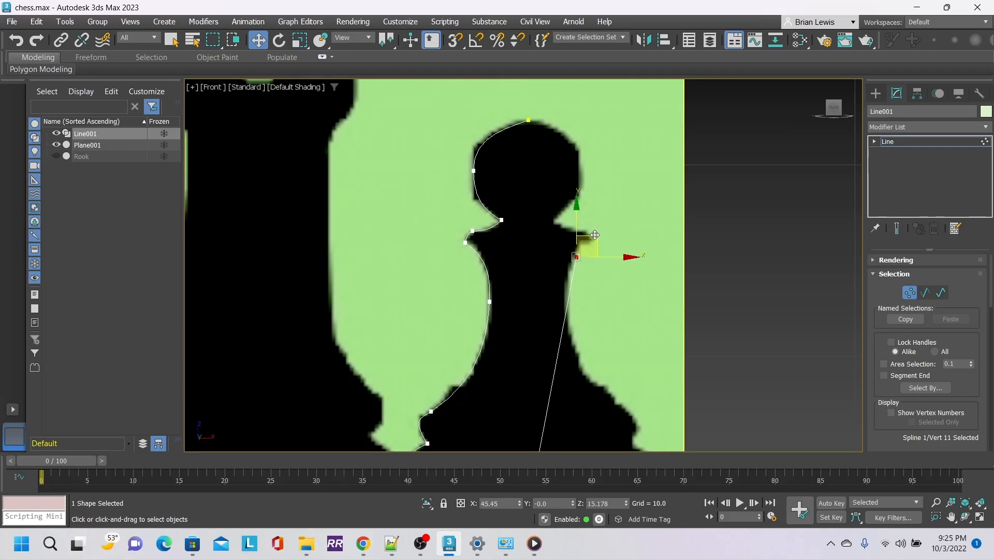
middle_click_drag(607, 326, 607, 248)
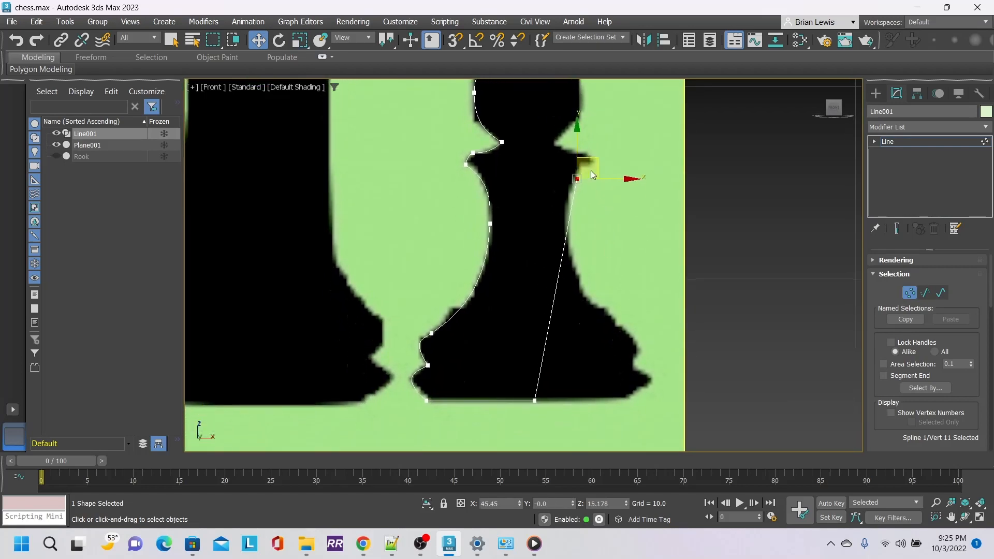
left_click_drag(591, 174, 597, 314)
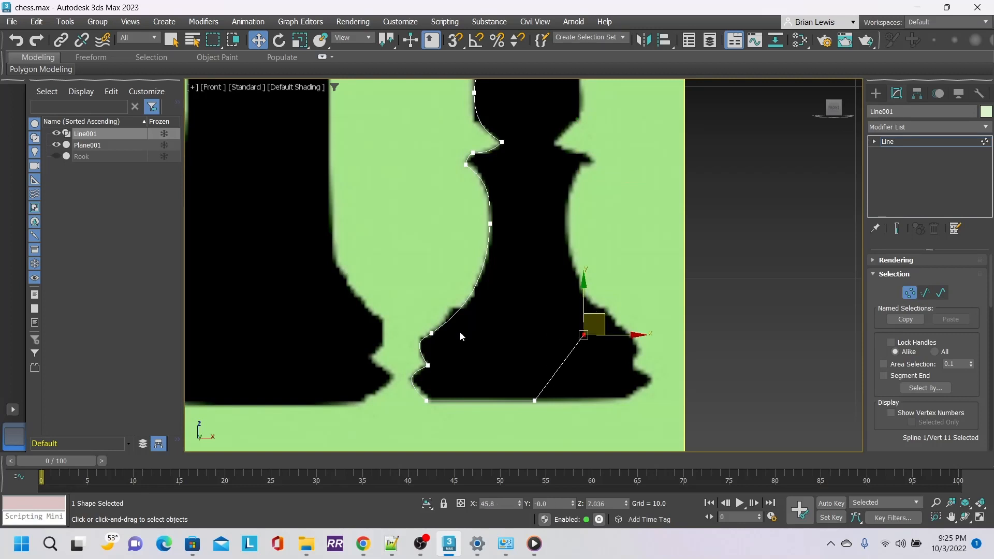
left_click(432, 334)
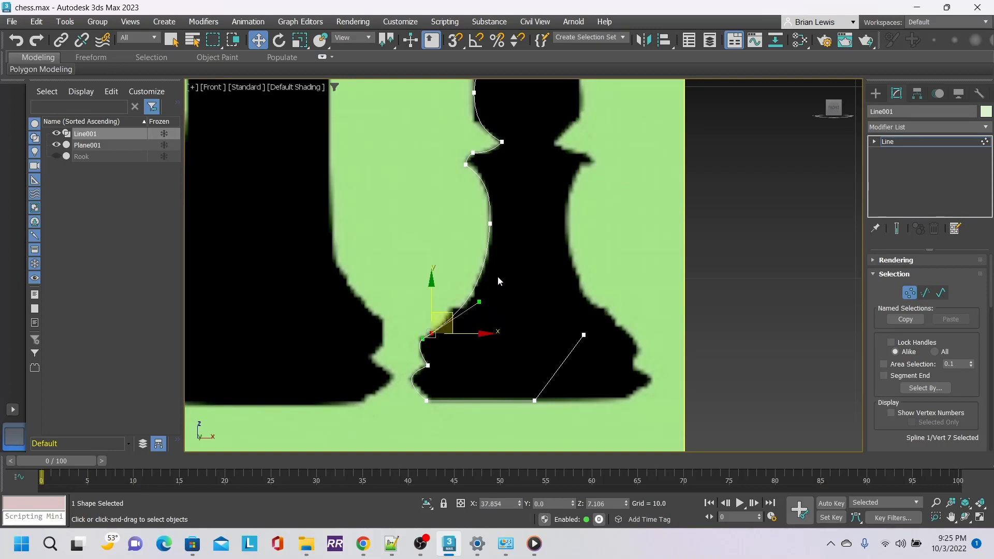
mouse_move(479, 301)
left_mouse_down()
mouse_move(486, 323)
mouse_move(489, 243)
mouse_move(484, 296)
left_mouse_up()
Step: Try deleting the line's displaced end vertex, and undo the deletion
left_click(583, 335)
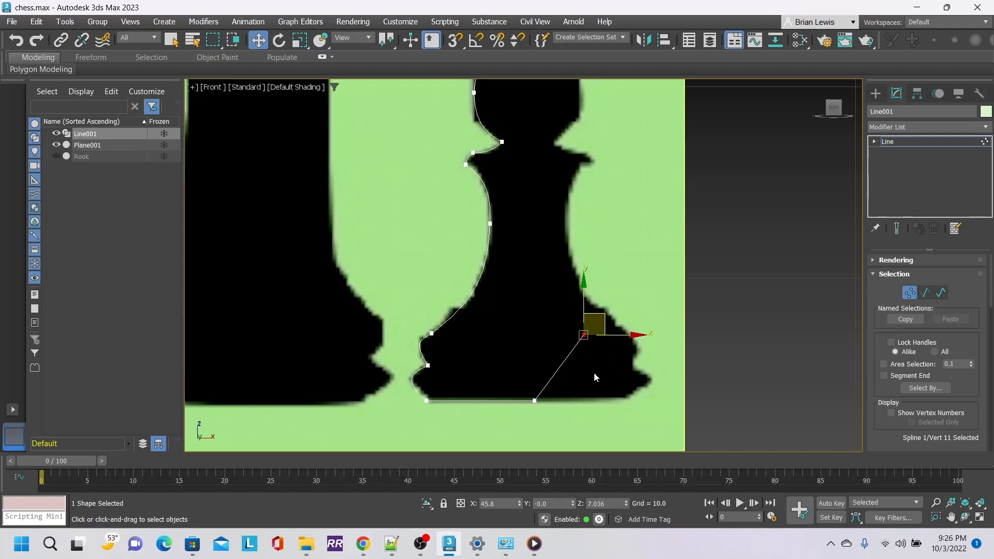
key("Delete")
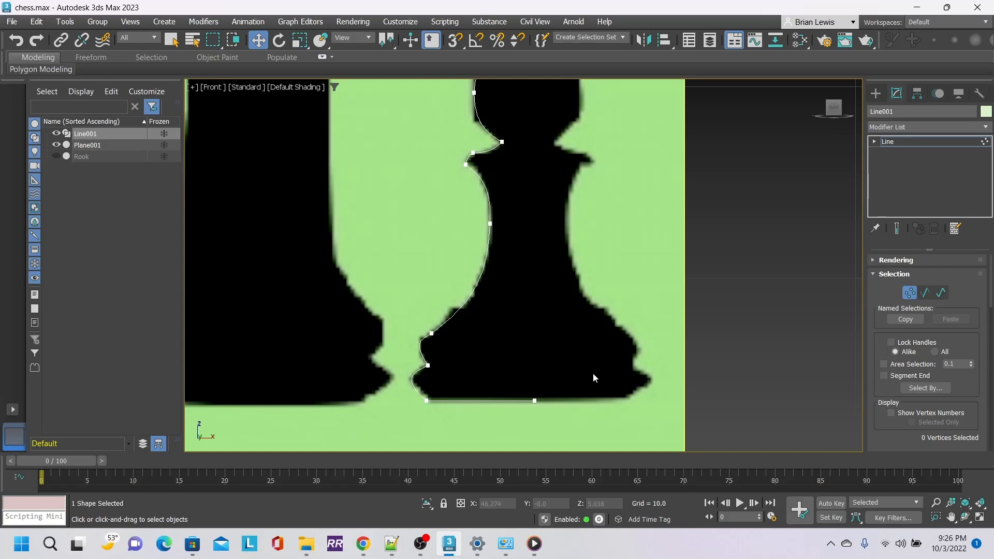
key("ctrl+z")
Step: Delete the straight segment running from the centre of the base's underside to the displaced end vertex
left_click(926, 294)
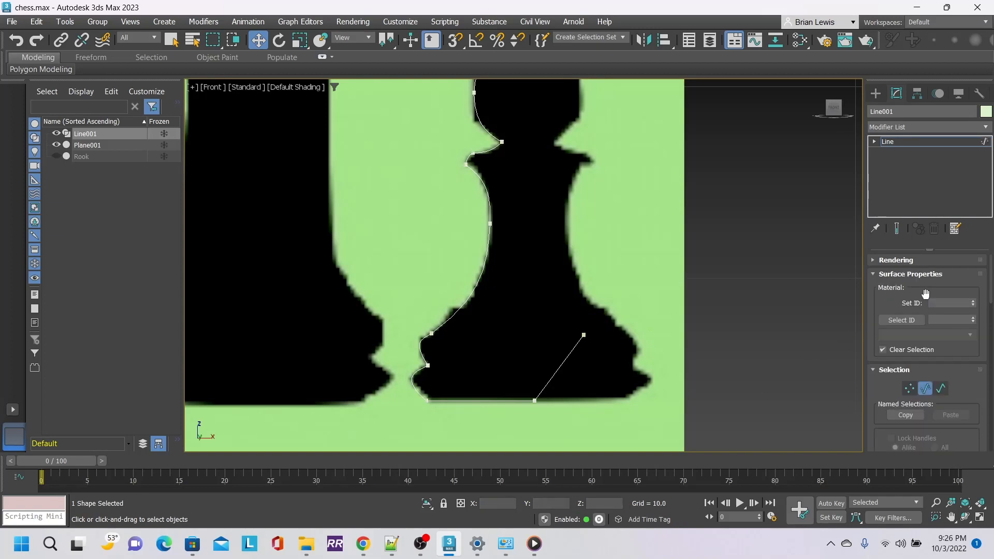
left_click(567, 359)
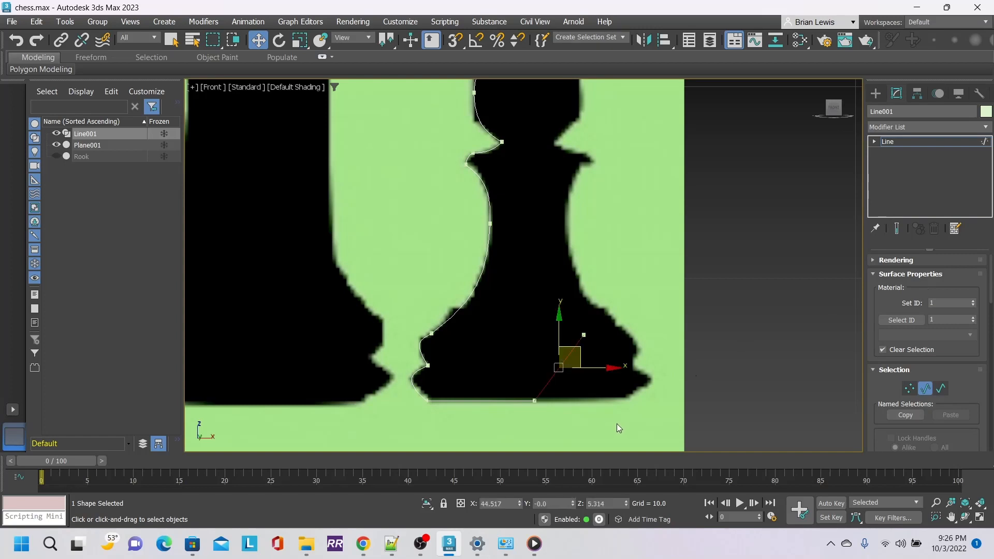
left_click(609, 417)
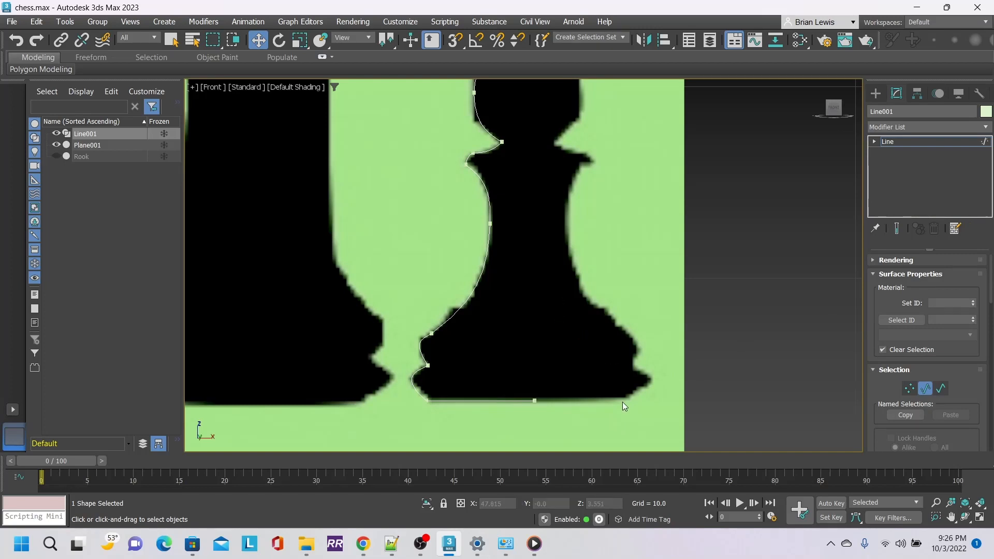
Step: Apply the Lathe modifier to the pawn's half-profile line
middle_click_drag(606, 266, 604, 303)
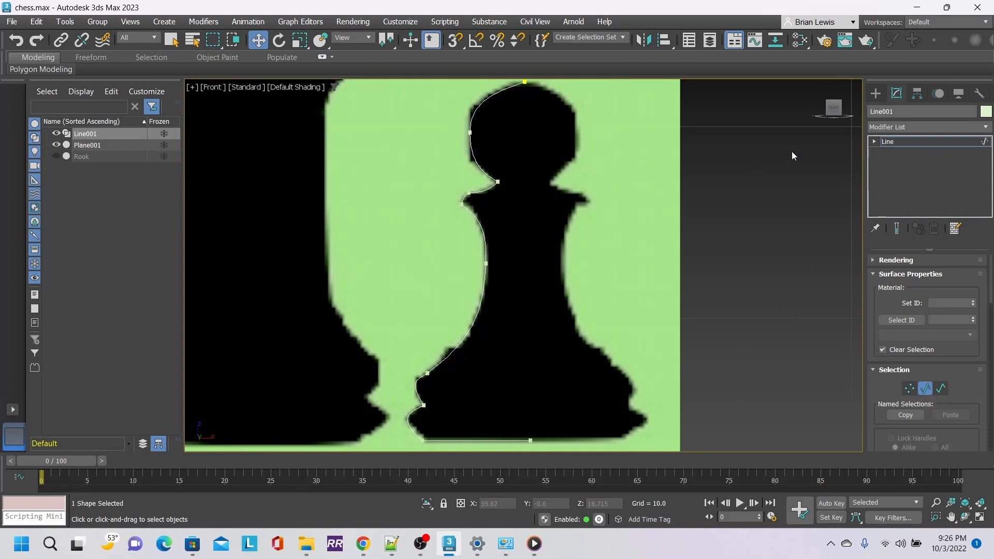
left_click(973, 127)
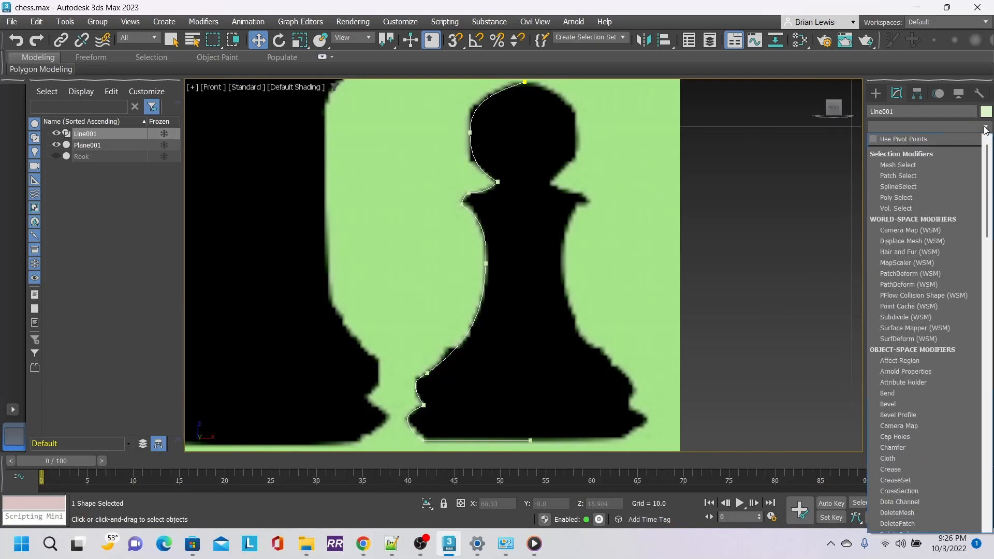
scroll(940, 284, "down", 12)
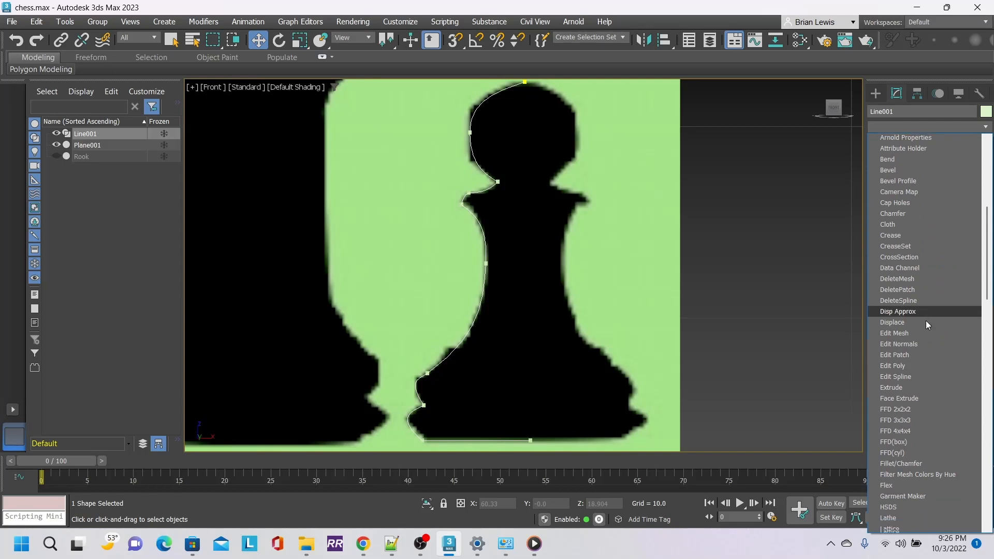
scroll(926, 321, "down", 2)
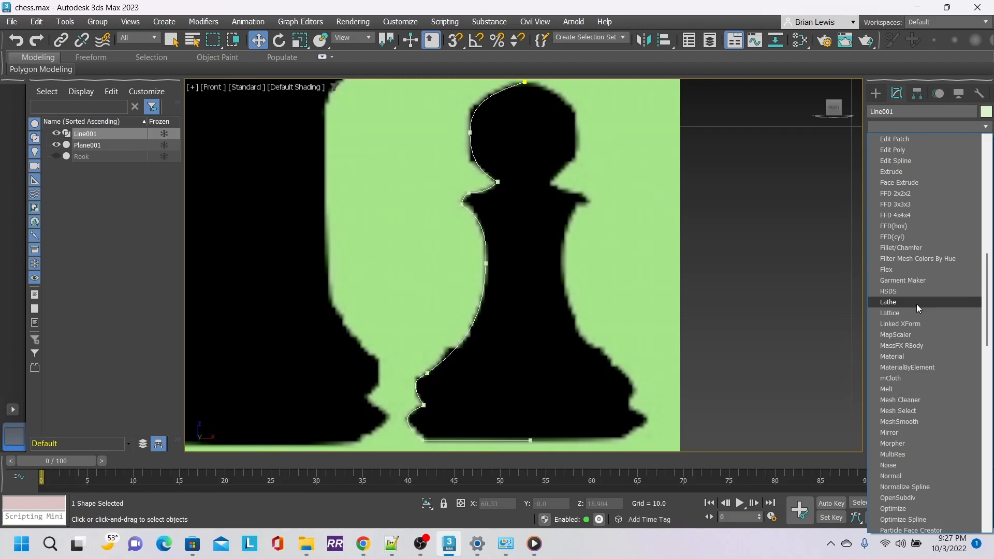
left_click(917, 303)
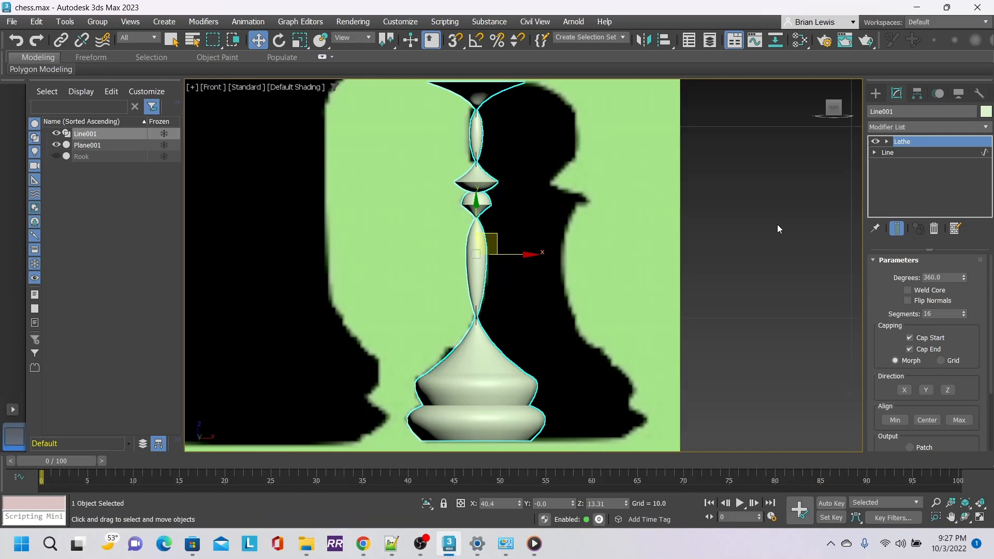
Step: Expand the sub-levels of Lathe and Line in the modifier stack, and activate the Line's Vertex level
left_click(887, 141)
left_click(875, 164)
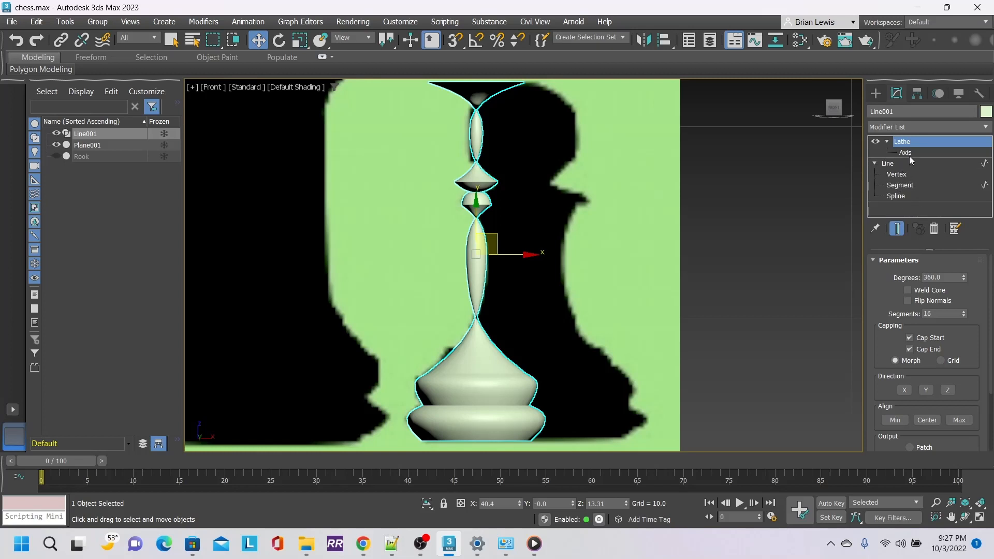
left_click(903, 176)
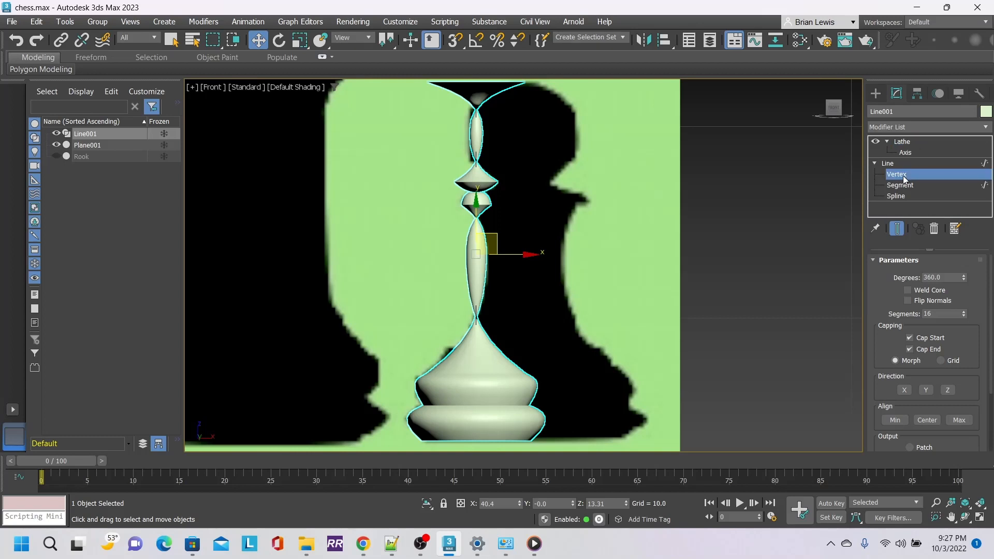
Step: Look through the Line's Segment, Spline and Vertex levels, return to the whole Line, and collapse its sub-levels in the modifier stack
left_click(906, 187)
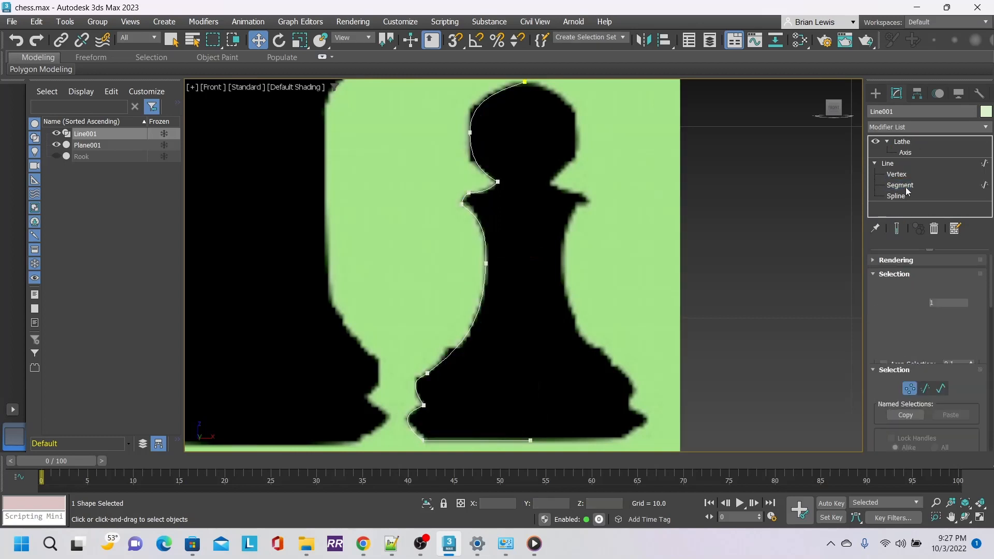
left_click(905, 195)
left_click(903, 176)
left_click(902, 166)
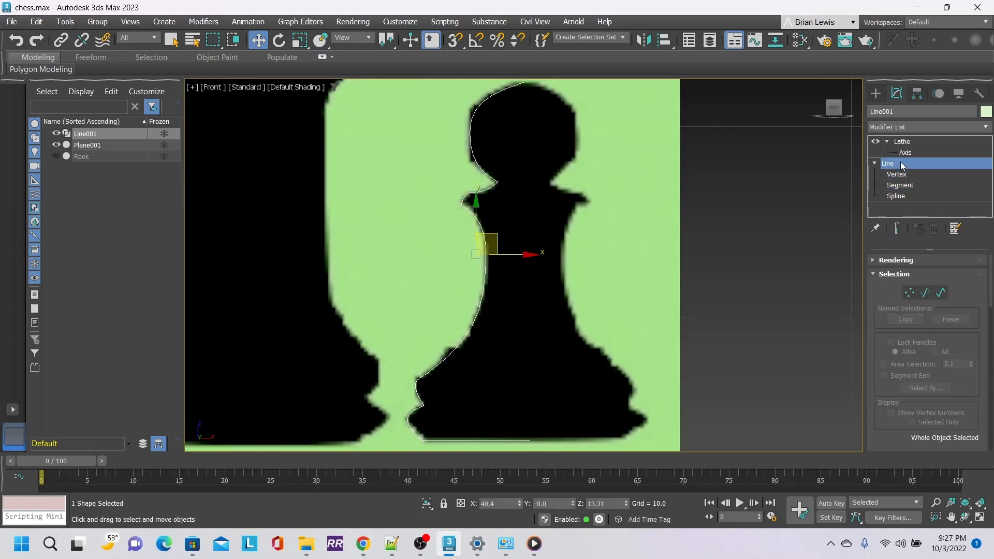
left_click(874, 164)
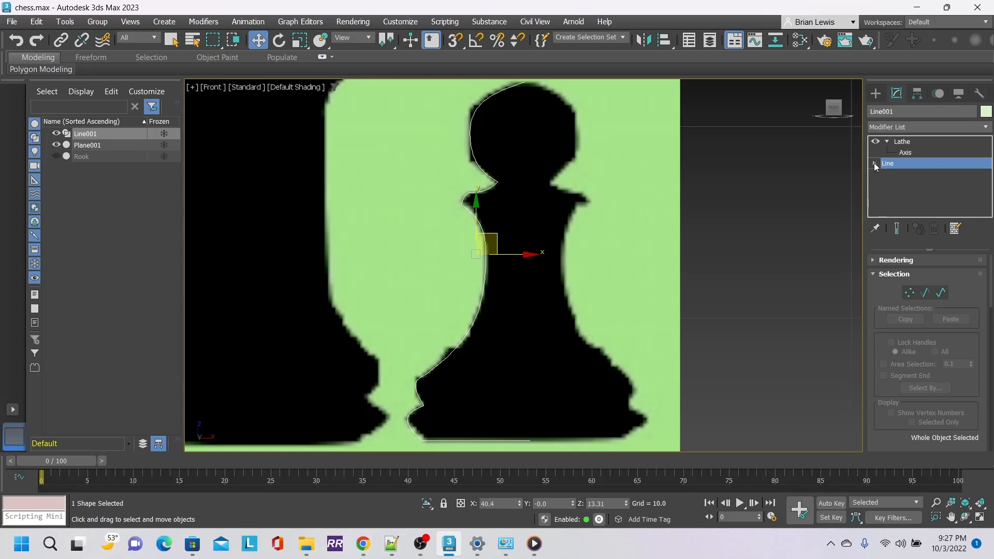
Step: Move the Lathe axis along X to about 42.862, at the centre of the pawn silhouette
left_click(912, 154)
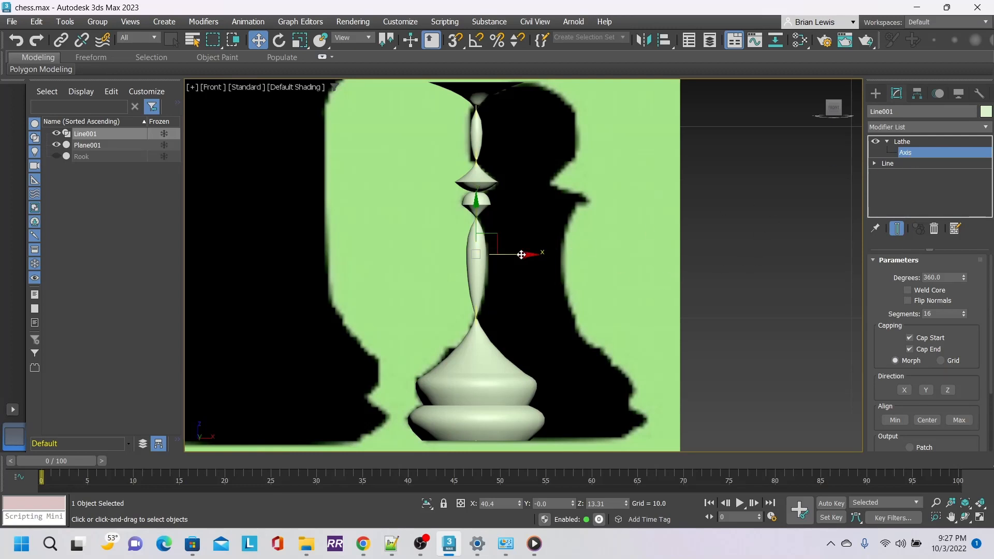
left_click_drag(524, 254, 568, 268)
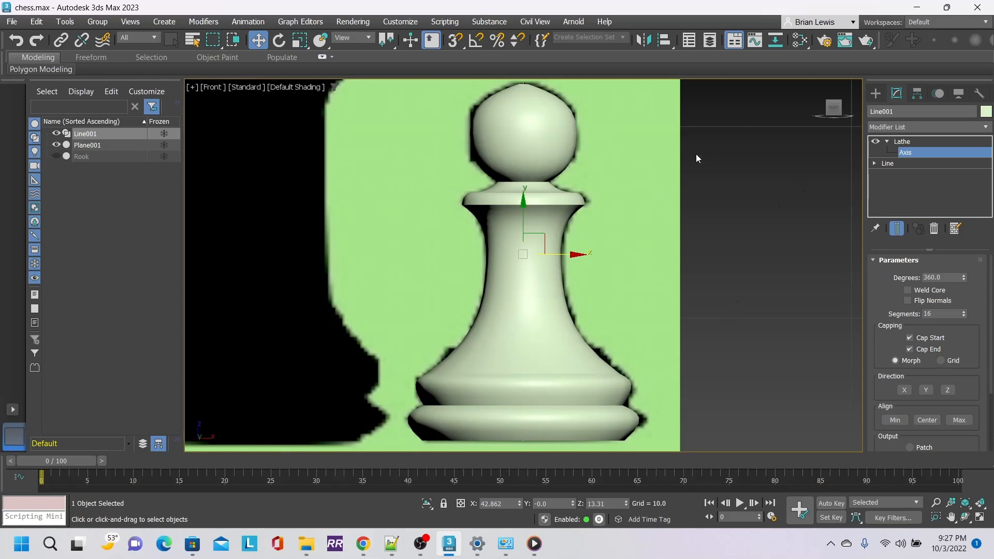
Step: Restore the four-viewport layout and examine the lathed pawn from several angles, including its underside, in the Perspective view
left_click(193, 86)
left_click(201, 100)
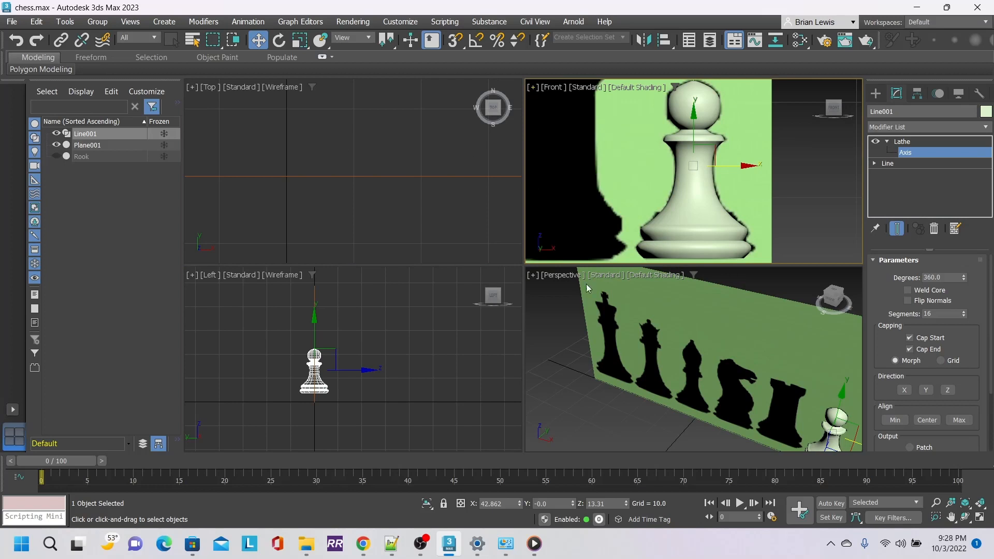
middle_click_drag(810, 399, 791, 305, "alt")
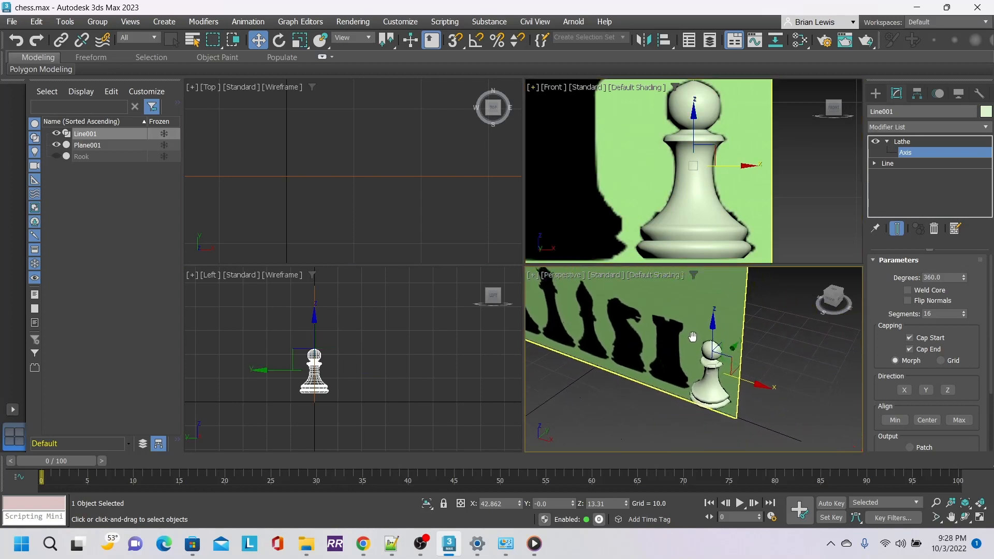
left_click_drag(831, 305, 765, 306)
middle_click_drag(766, 305, 696, 290, "alt")
left_click_drag(750, 321, 806, 328)
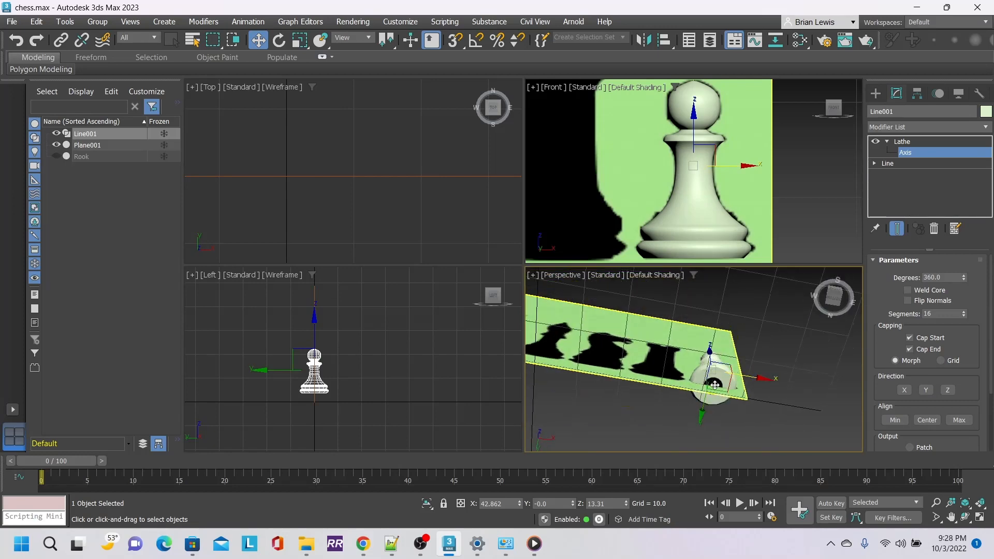
left_click_drag(839, 304, 834, 338)
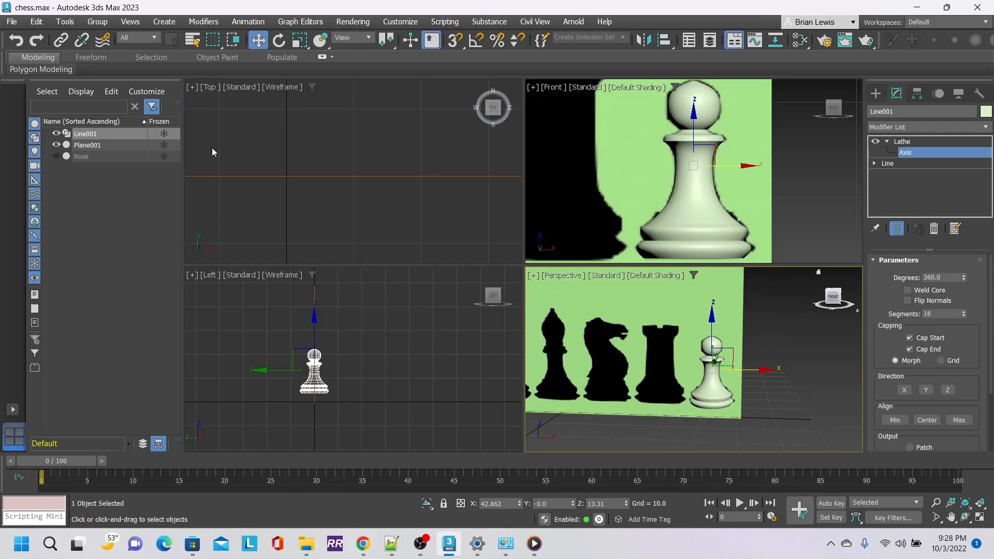
Step: Hide the reference image plane and examine the top of the pawn's head up close in the Perspective view
left_click(56, 144)
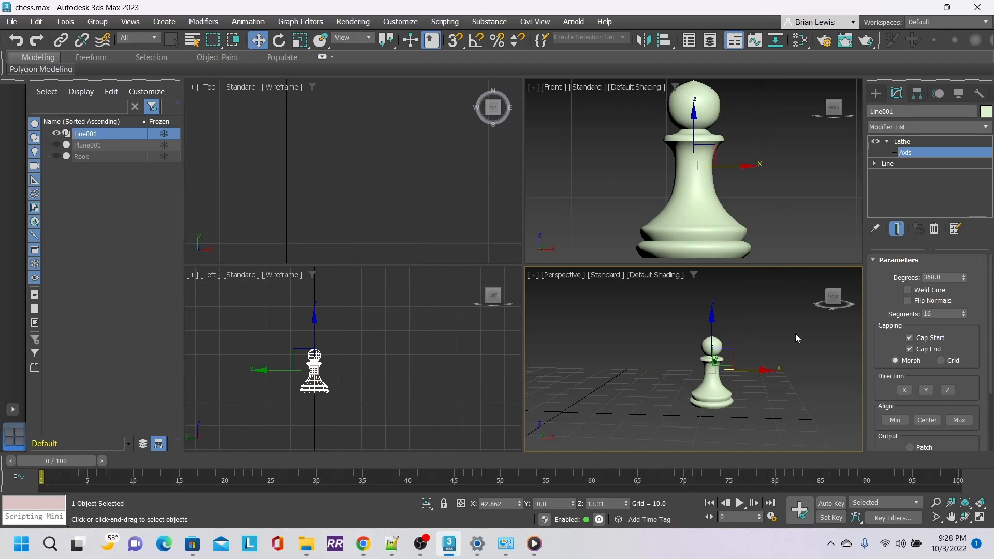
scroll(741, 349, "up", 2)
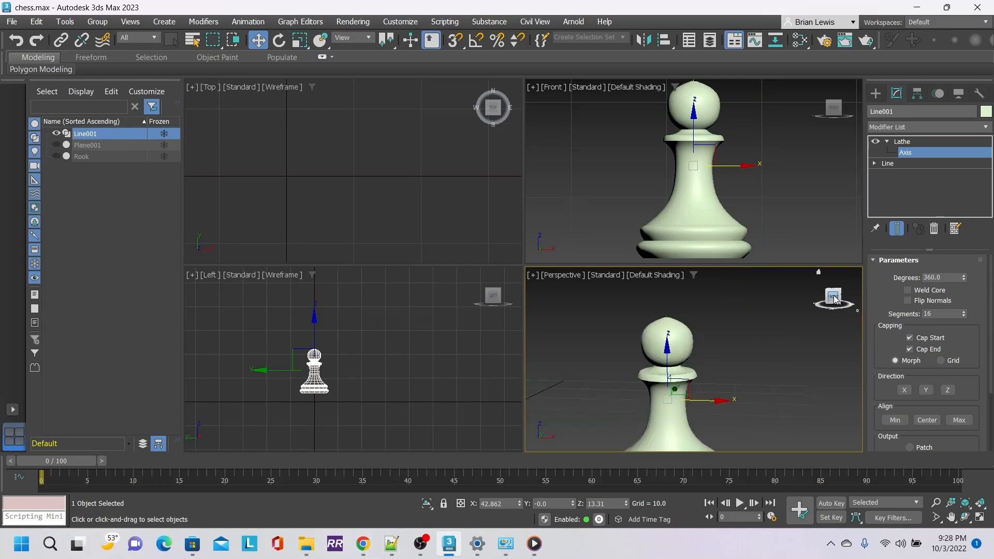
left_click_drag(833, 297, 832, 310)
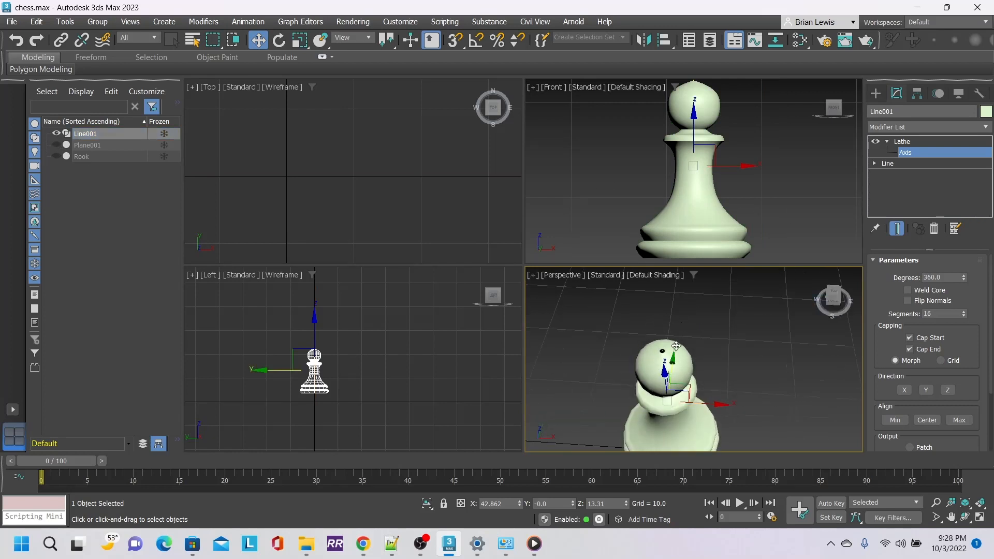
scroll(657, 358, "up", 5)
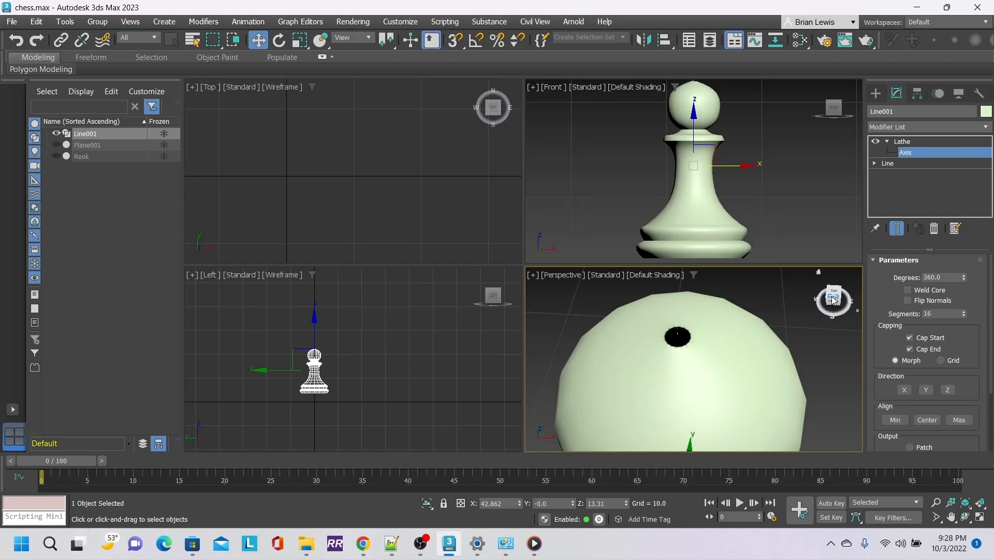
left_click_drag(833, 299, 783, 319)
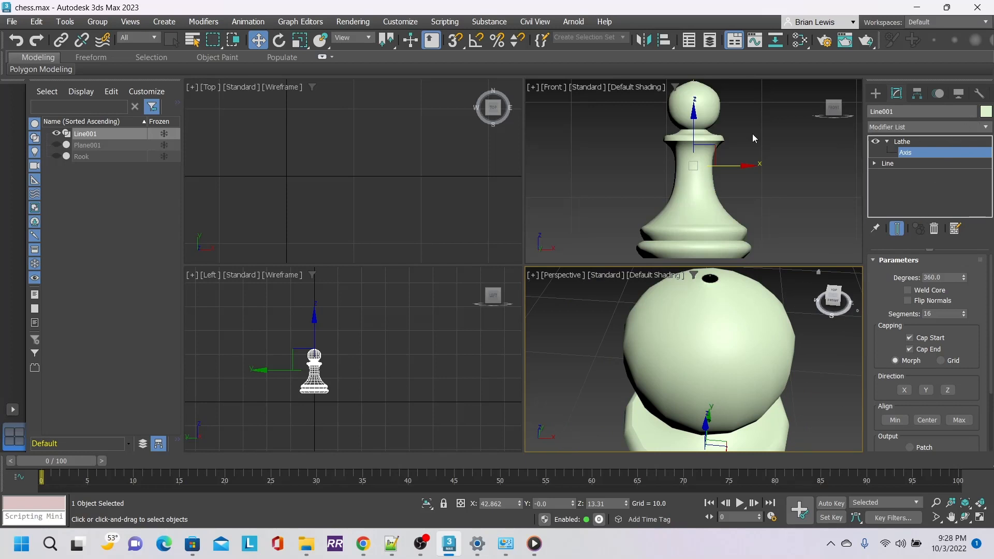
Step: Add an Edit Poly modifier to the lathed pawn and activate its Vertex level
left_click(974, 127)
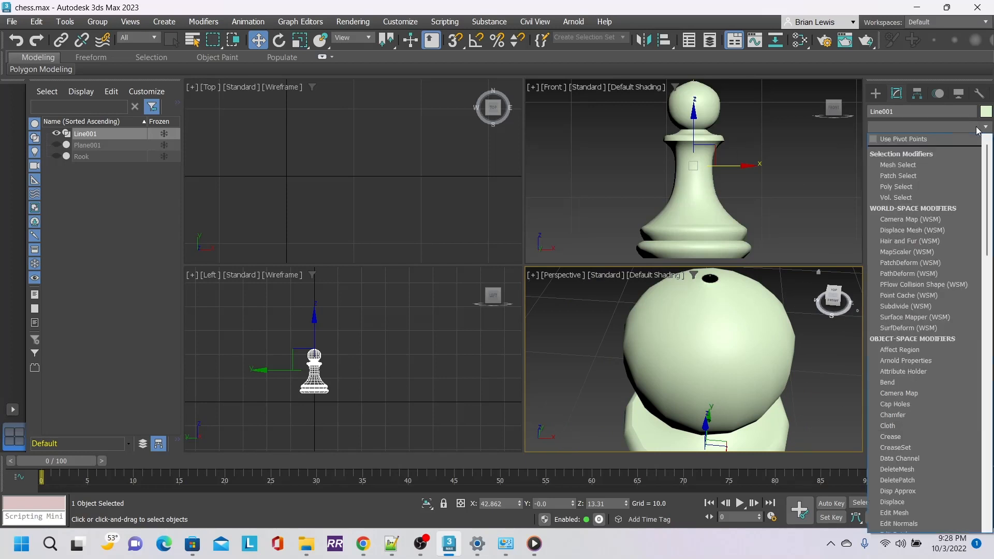
scroll(915, 451, "down", 2)
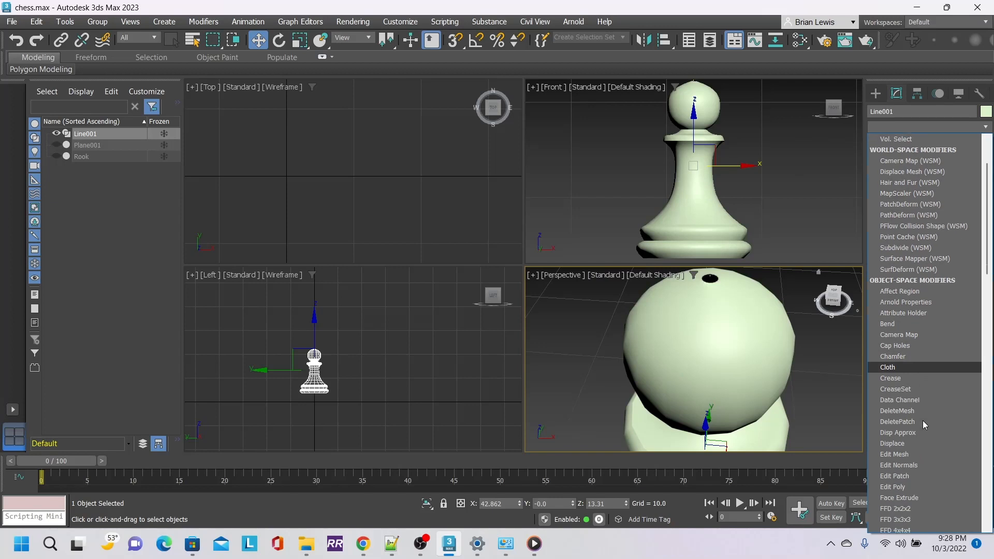
left_click(914, 487)
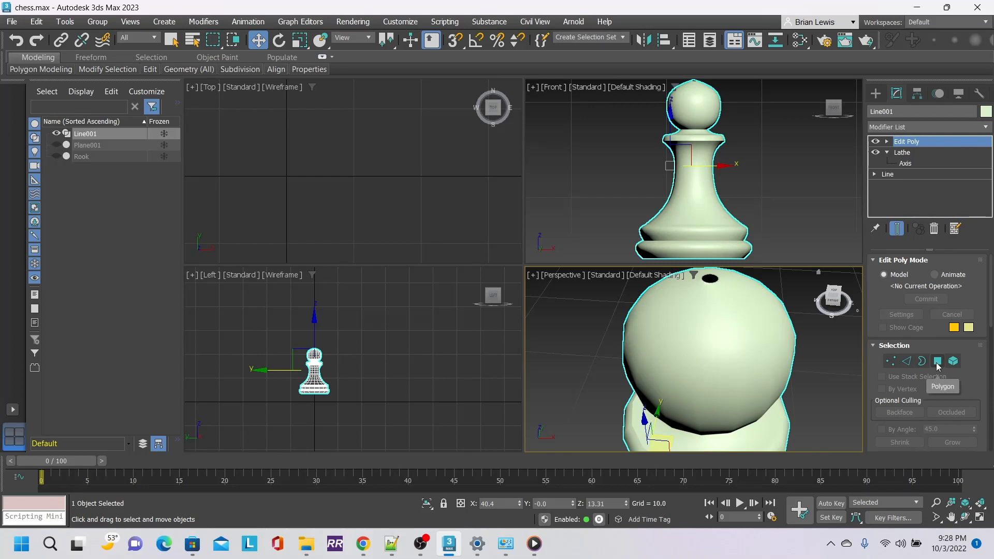
left_click(893, 361)
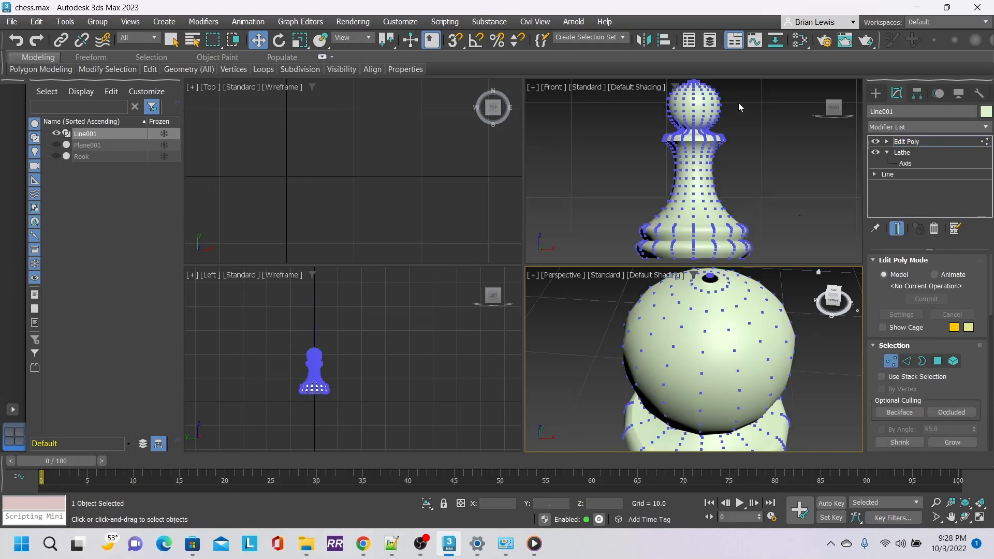
Step: Collapse the ring of vertices around the hole atop the pawn's head into one vertex, and lower it to about Z 22.227
scroll(715, 153, "up", 5)
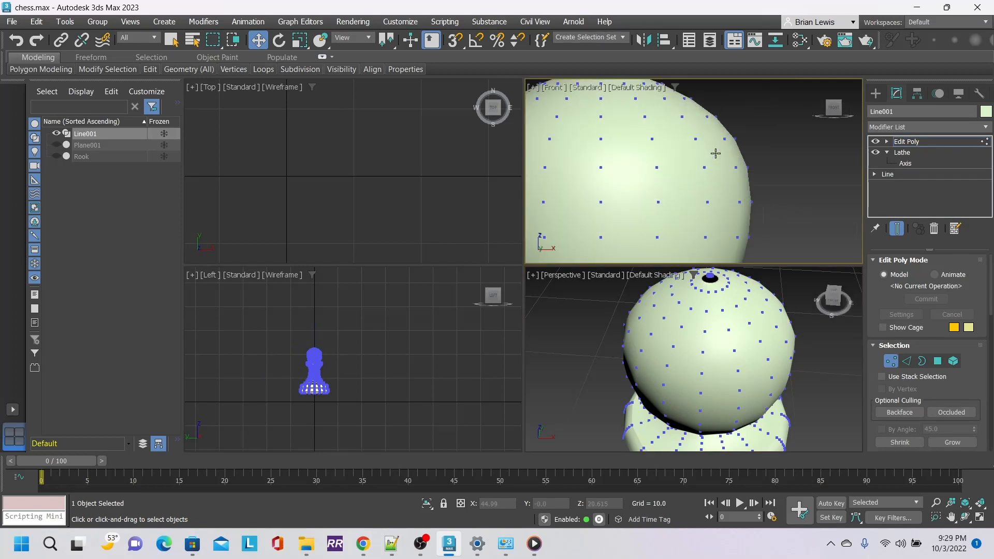
middle_click_drag(746, 107, 789, 201)
scroll(693, 141, "up", 2)
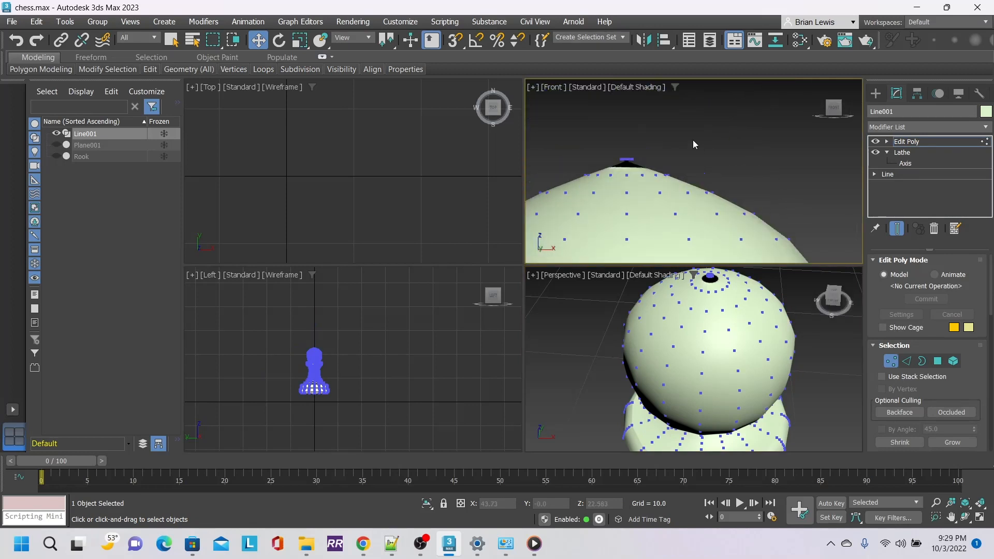
middle_click_drag(615, 132, 672, 129)
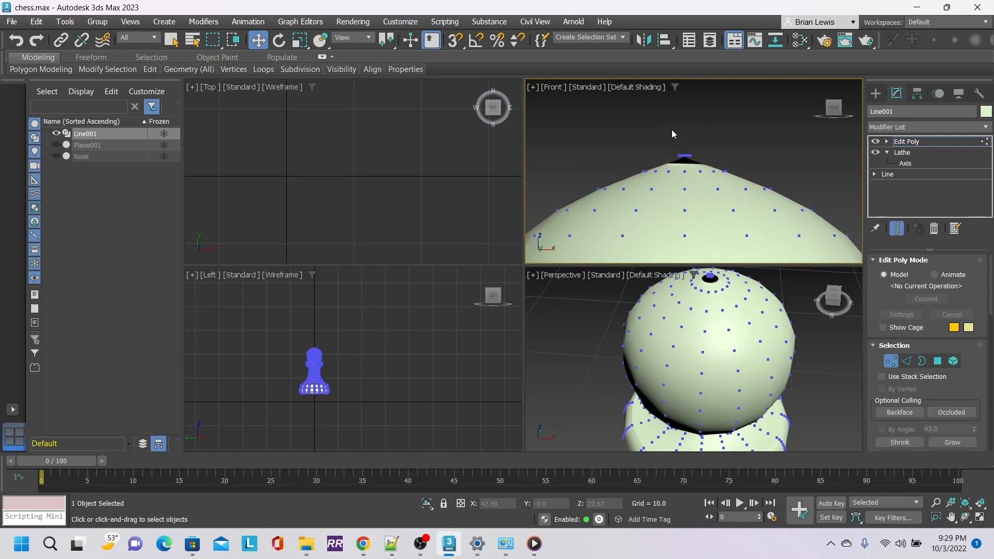
scroll(672, 130, "down", 1)
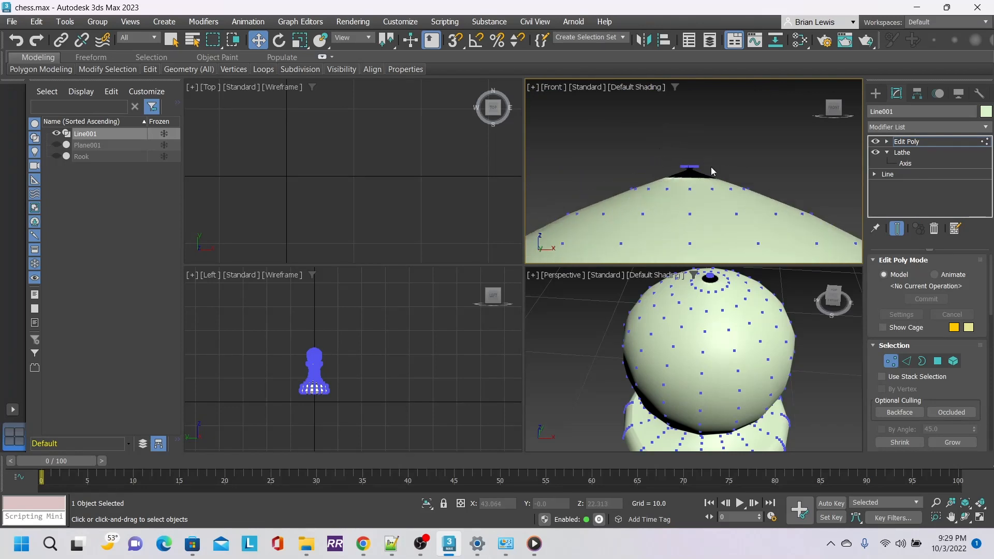
left_click_drag(672, 154, 724, 175)
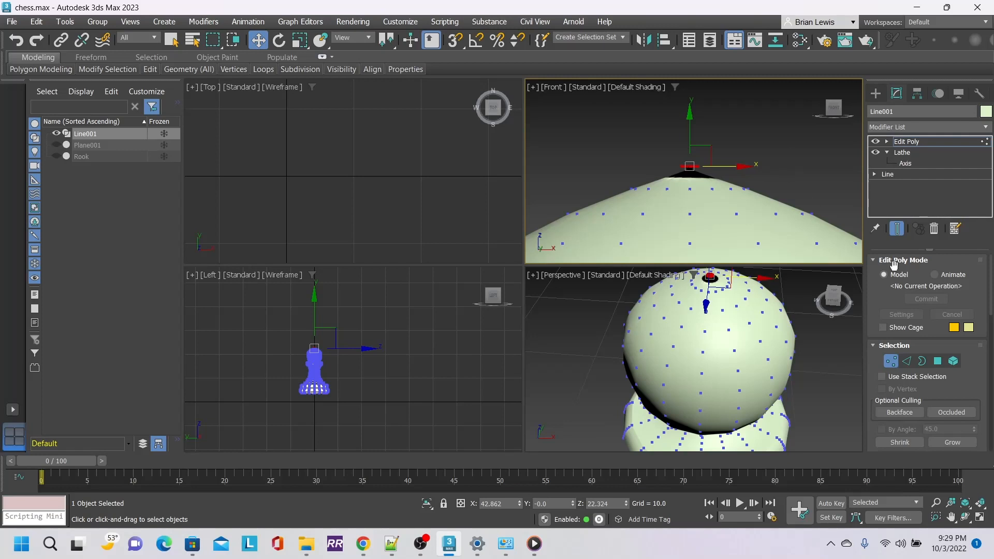
scroll(963, 356, "down", 3)
scroll(962, 353, "down", 5)
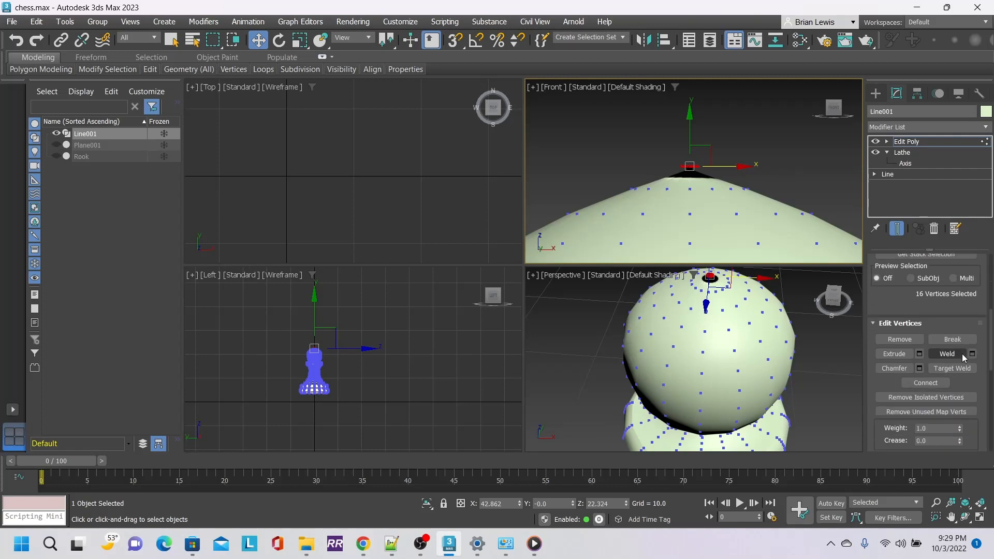
scroll(977, 366, "down", 4)
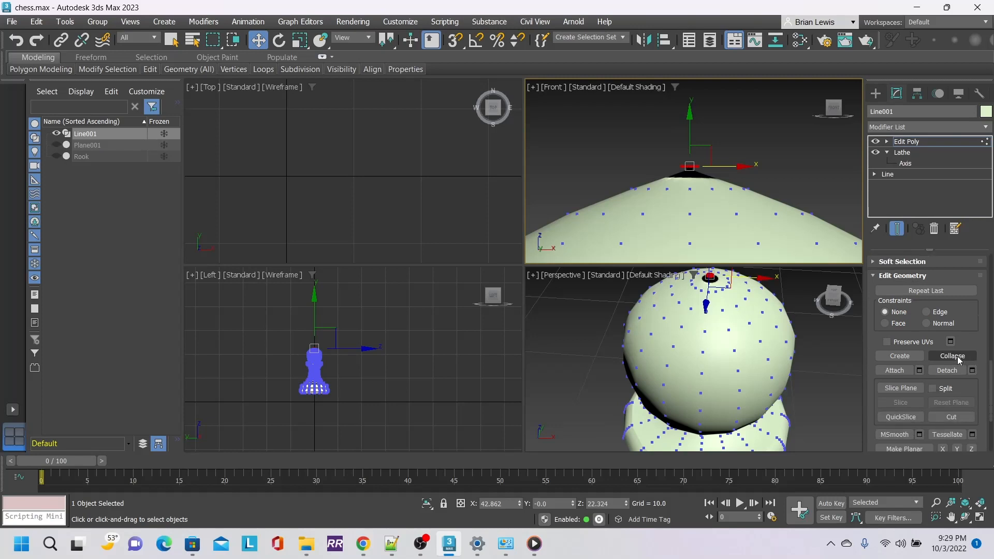
left_click(958, 359)
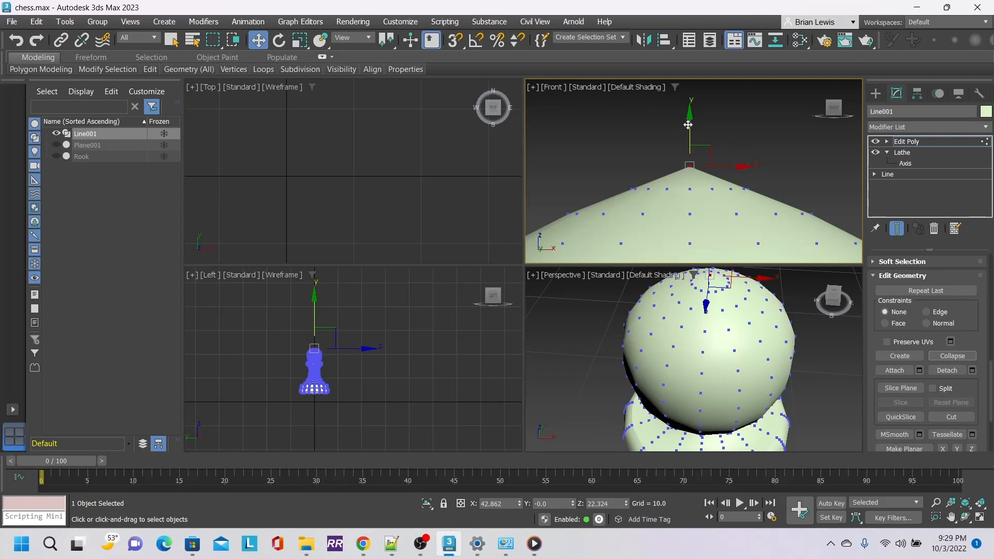
left_click_drag(688, 125, 690, 135)
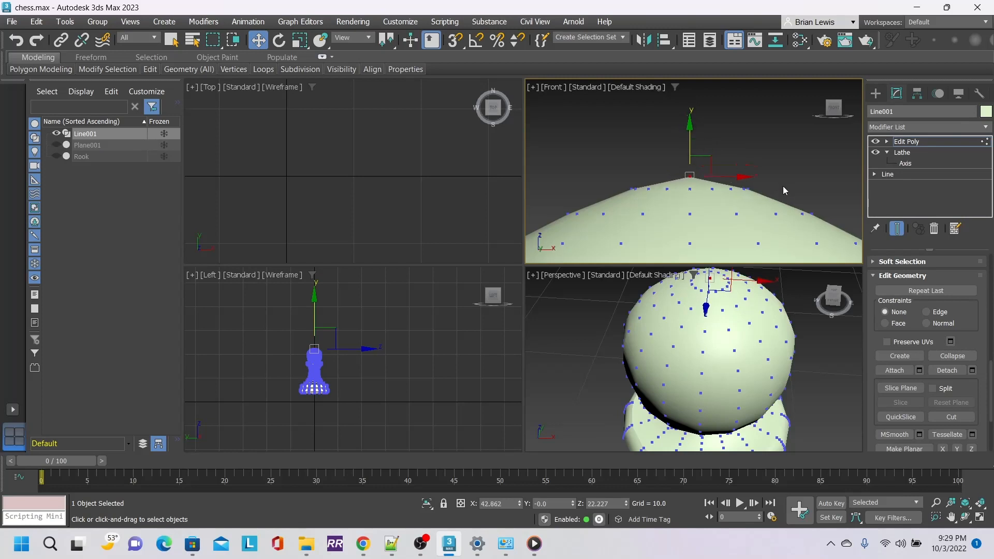
Step: Display the Front view with Wireframe Override
scroll(767, 185, "down", 5)
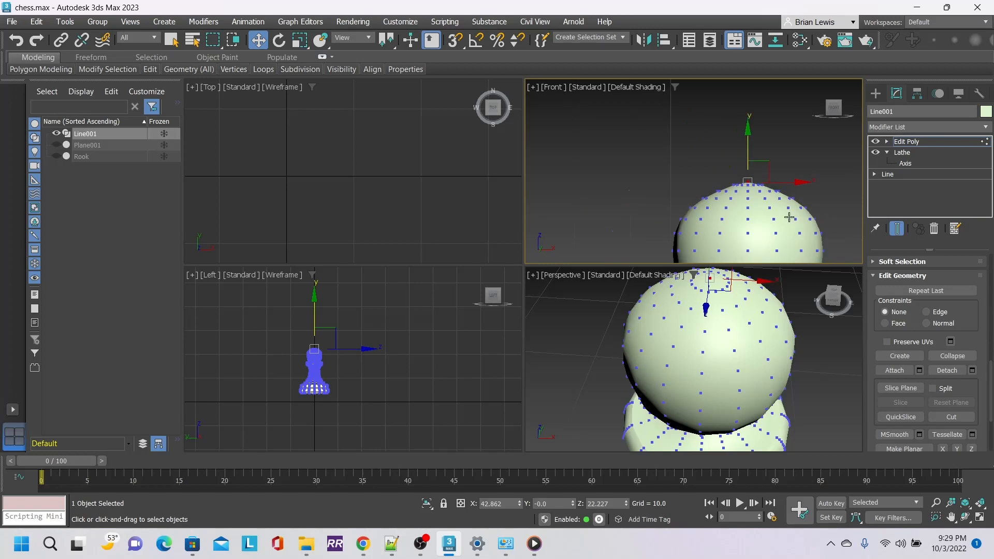
middle_click_drag(822, 250, 788, 161)
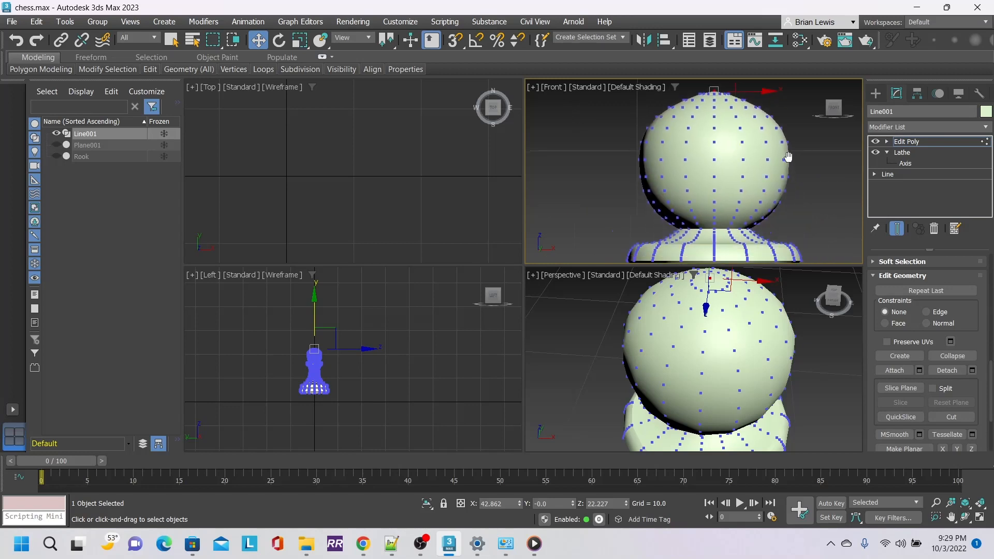
left_click(646, 89)
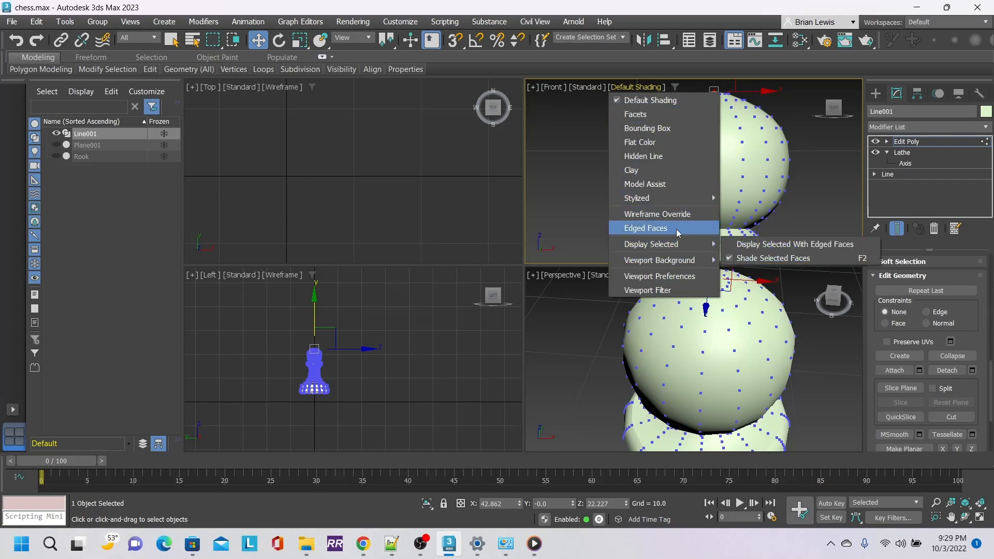
left_click(678, 215)
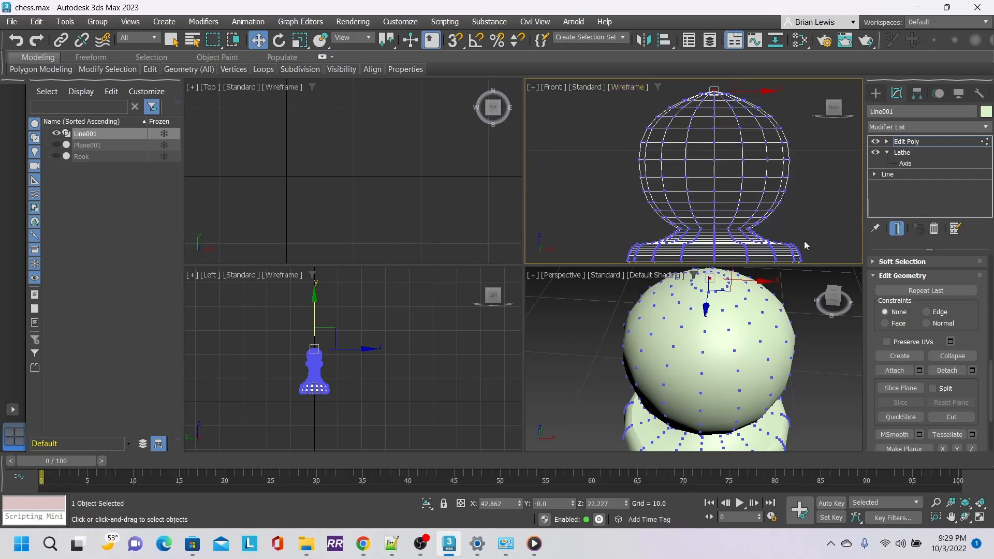
Step: Collapse the ring of vertices around the hole in the underside of the pawn's base into one vertex
middle_click_drag(806, 245, 753, 354)
scroll(671, 203, "up", 6)
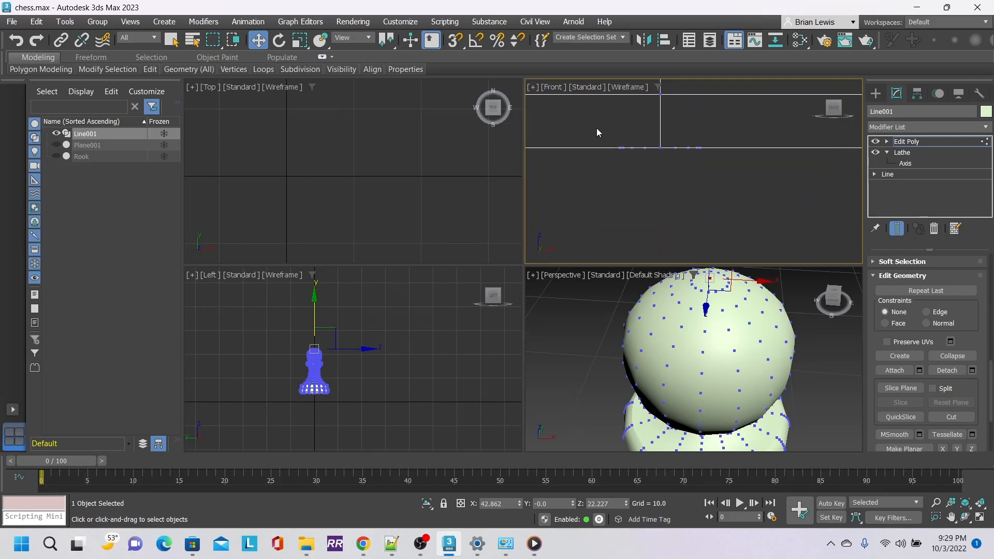
left_click_drag(834, 299, 831, 238)
scroll(768, 344, "down", 2)
scroll(767, 343, "down", 3)
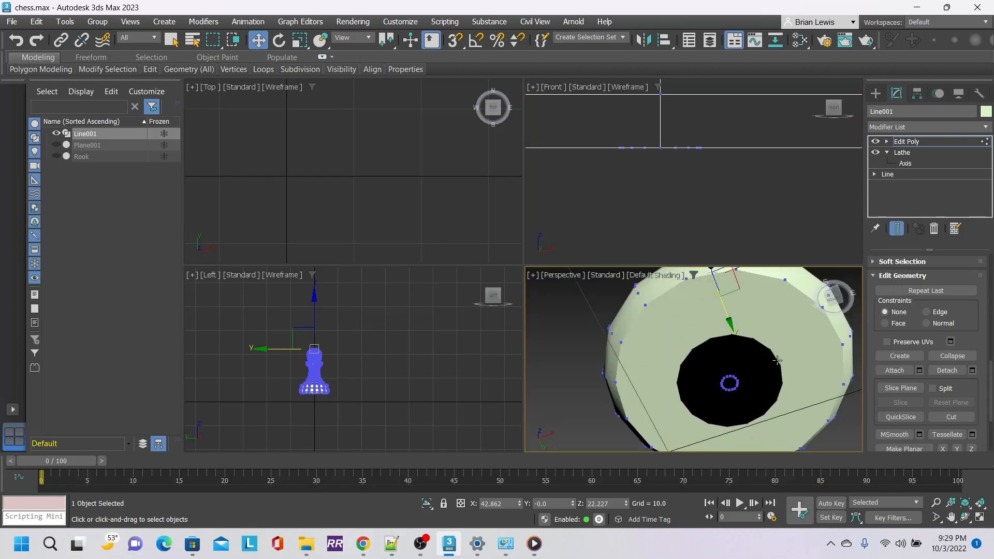
right_click(600, 126)
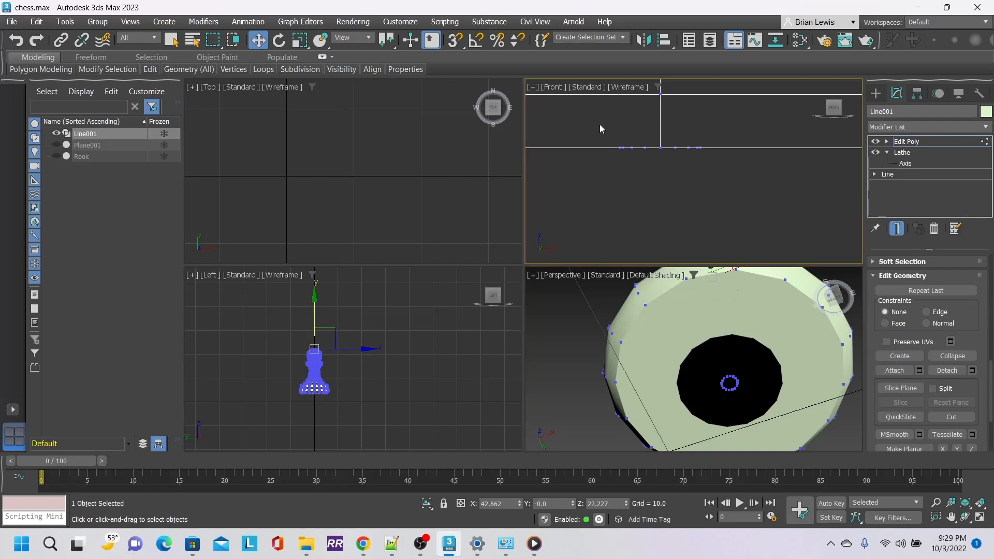
left_click_drag(729, 179, 729, 178)
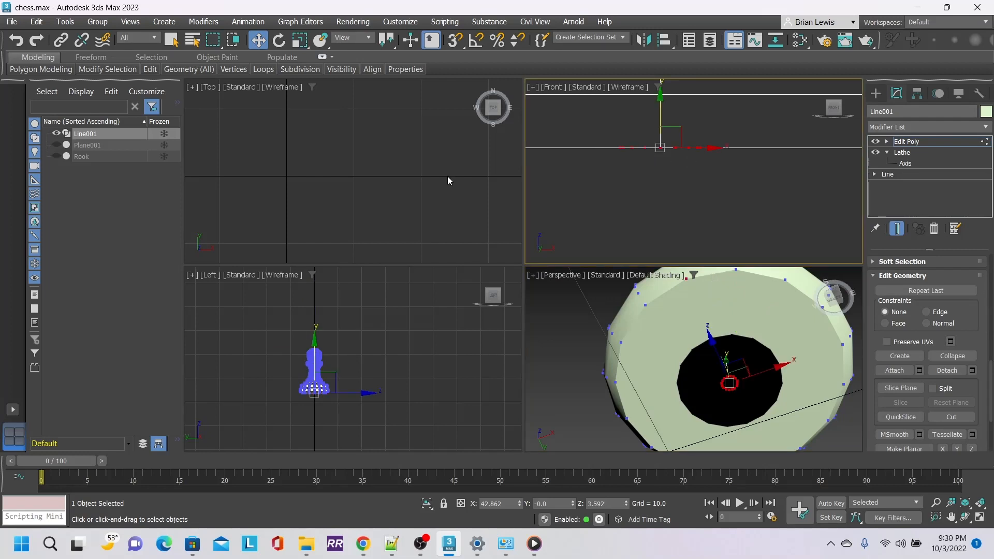
scroll(324, 403, "up", 5)
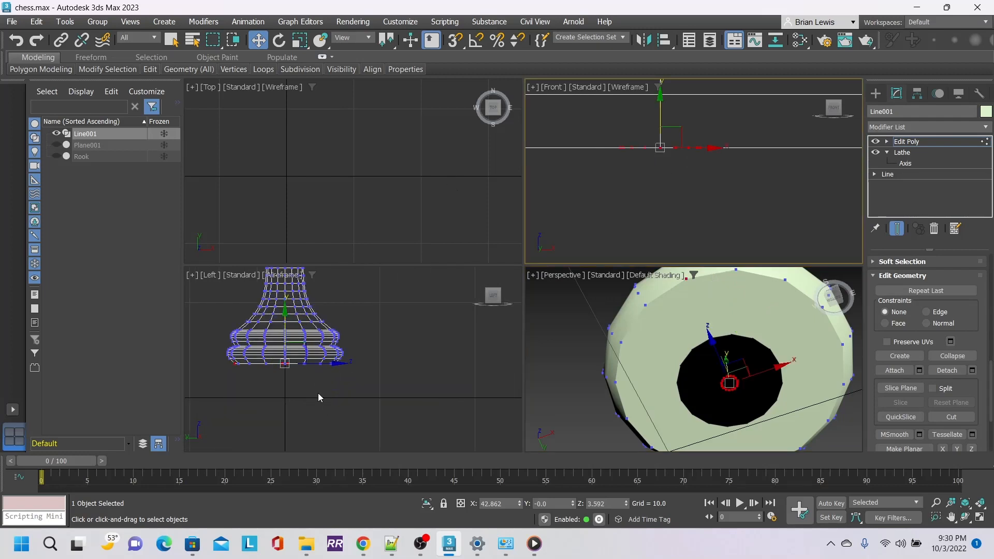
scroll(314, 393, "up", 4)
middle_click_drag(288, 377, 382, 429)
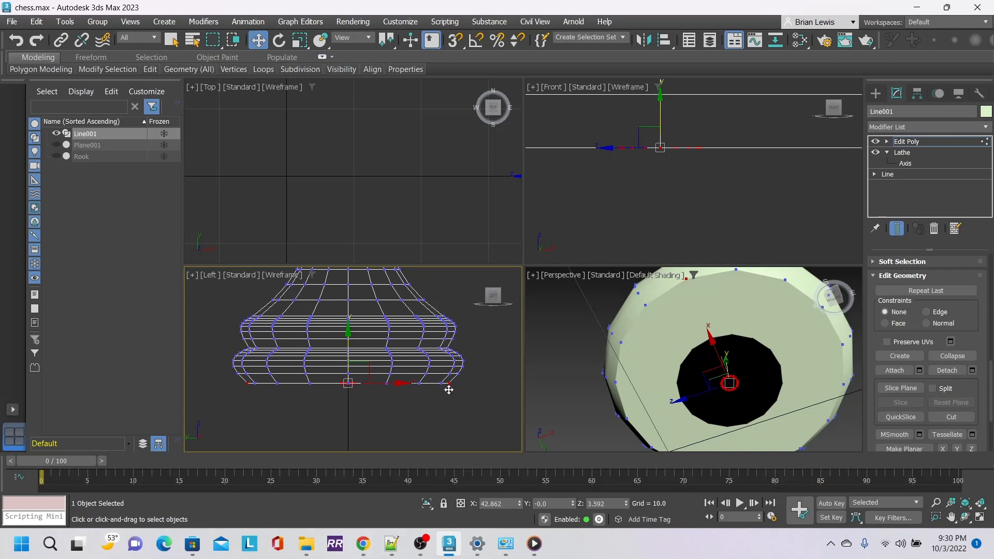
left_click_drag(456, 383, 449, 383)
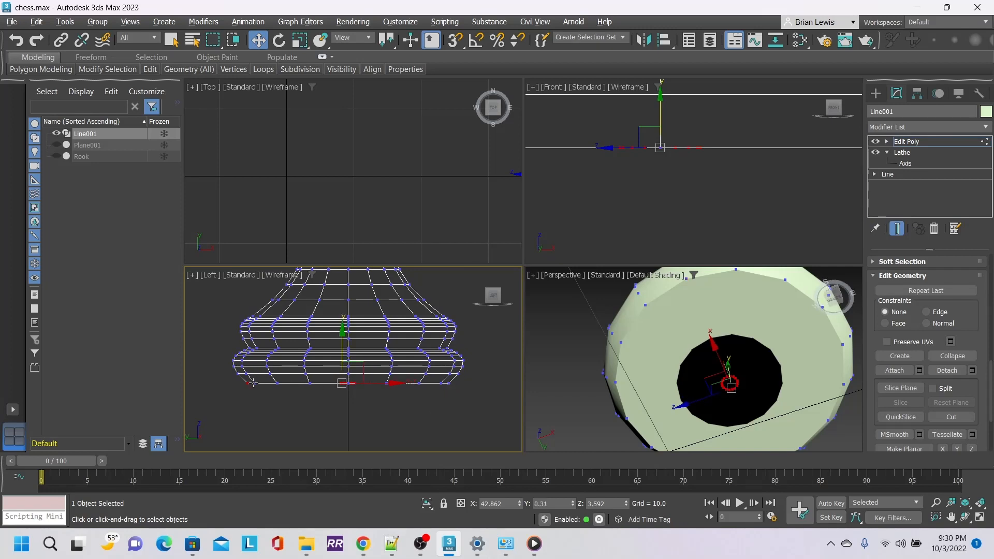
key("ctrl+z")
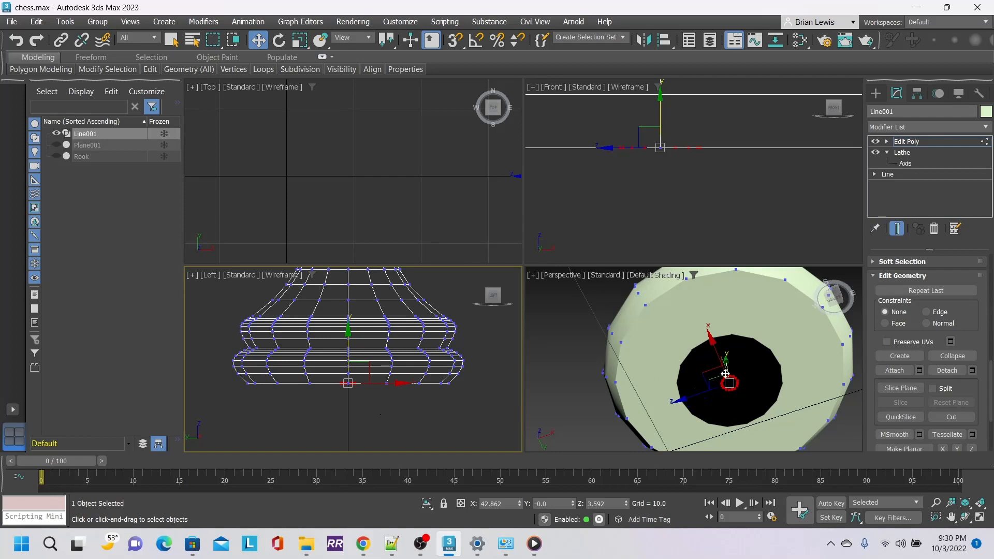
left_click(954, 357)
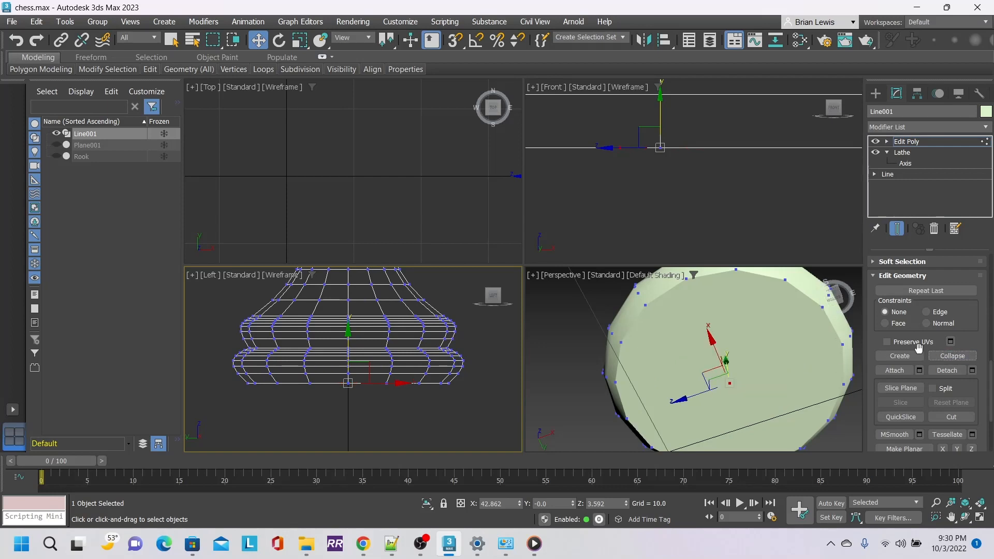
Step: Activate the Polygon level of the pawn's Edit Poly modifier
left_click_drag(837, 293, 834, 373)
scroll(962, 325, "up", 5)
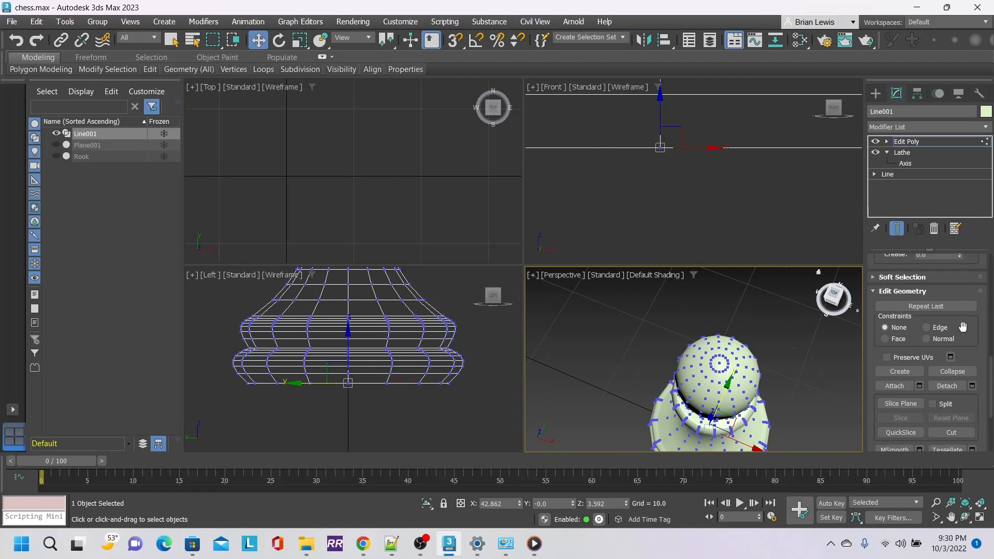
scroll(963, 325, "up", 3)
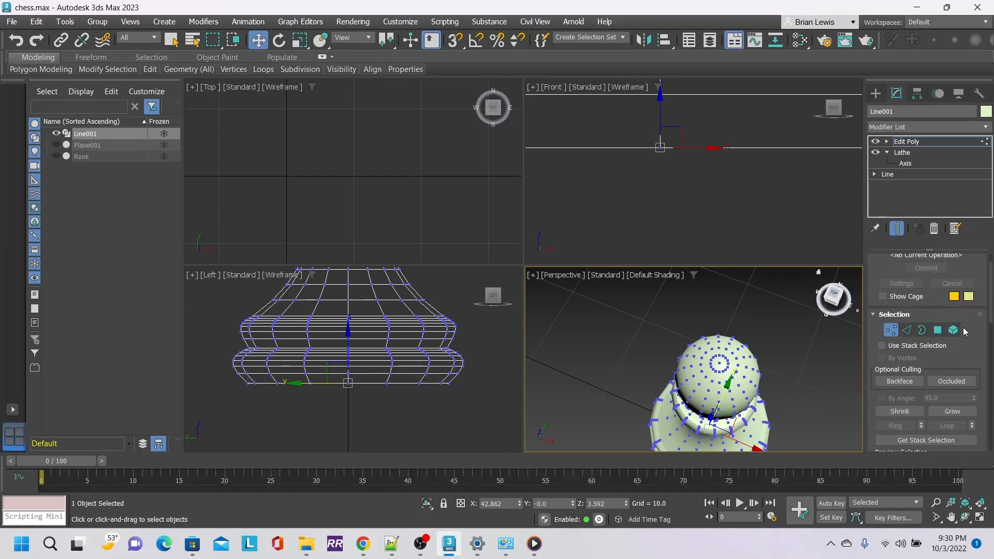
left_click(944, 335)
Step: Select adjoining triangular polygons on the underside of the pawn's base one by one
middle_click_drag(734, 347, 818, 273, "alt")
left_click(711, 374)
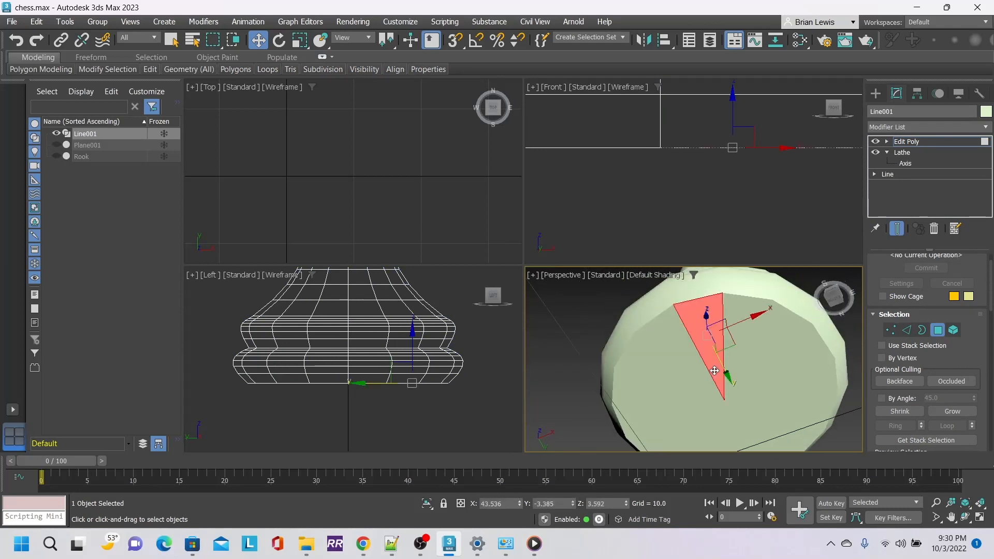
left_click(765, 353, "ctrl")
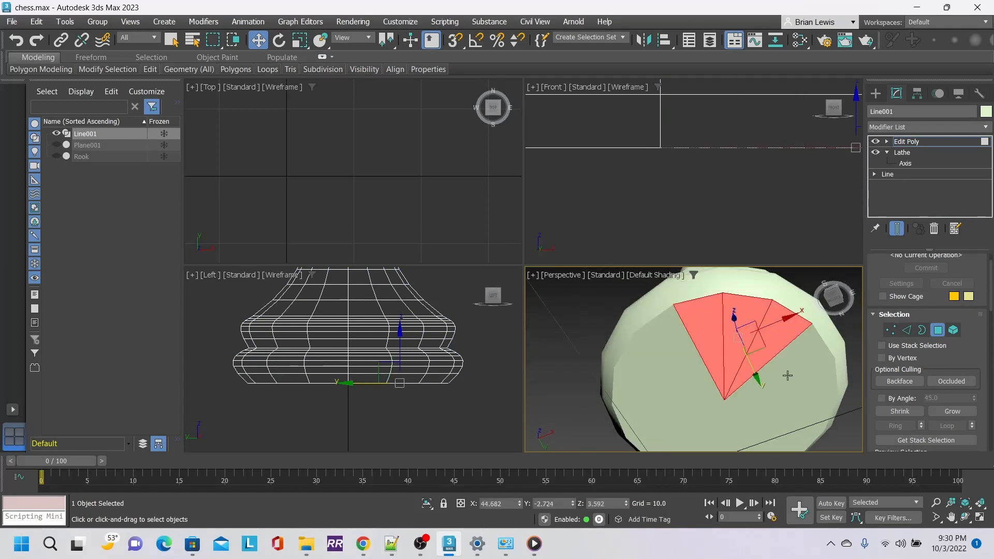
left_click(787, 373, "ctrl")
left_click(788, 387, "ctrl")
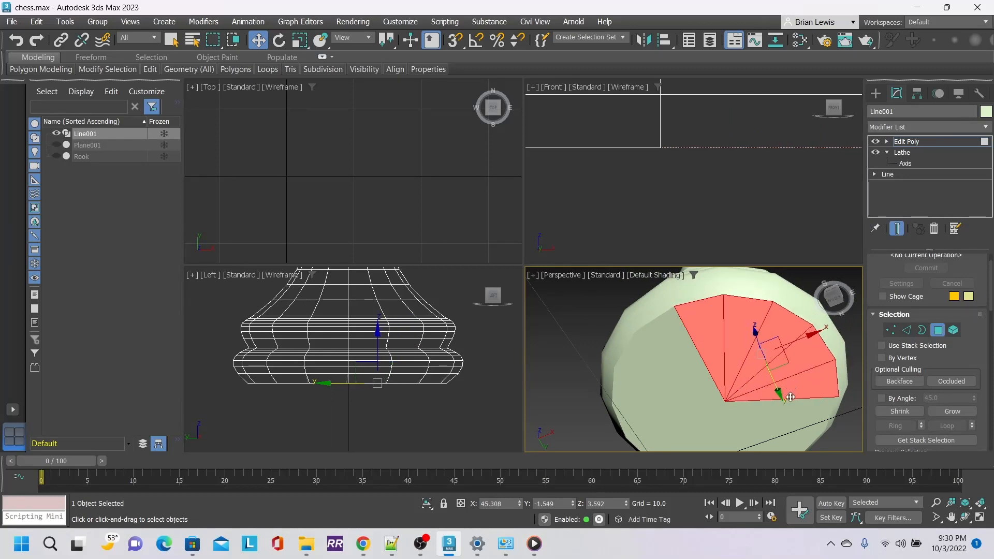
Step: Undo the polygon selections and the vertex collapse on the underside of the base
key("ctrl+z")
key("ctrl+z")
key("ctrl+z")
key("ctrl+z")
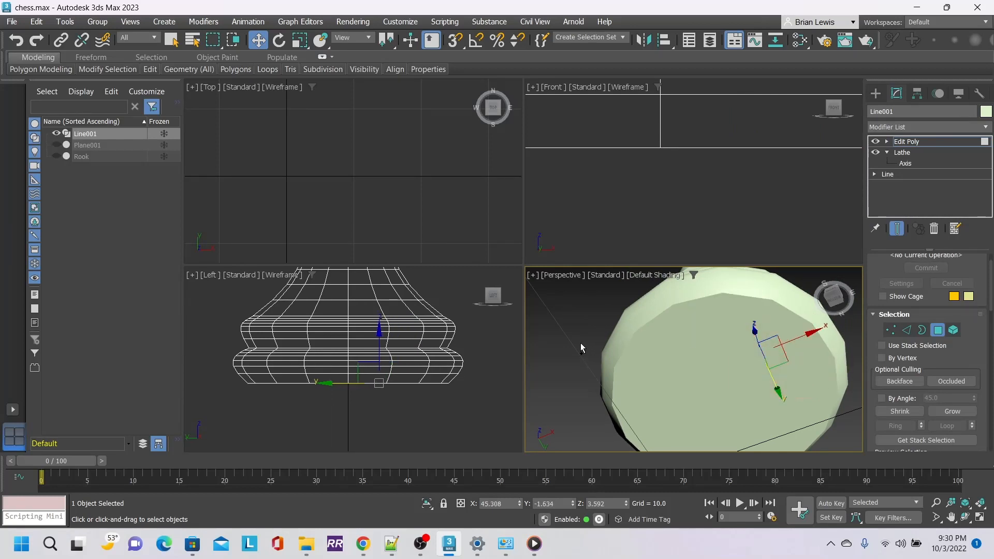
key("ctrl+z")
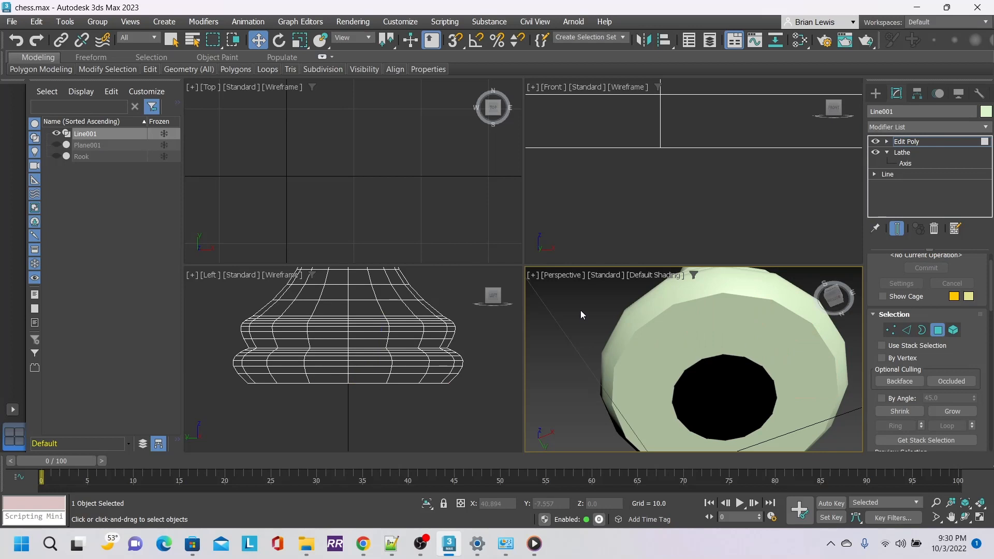
left_click_drag(229, 408, 378, 383)
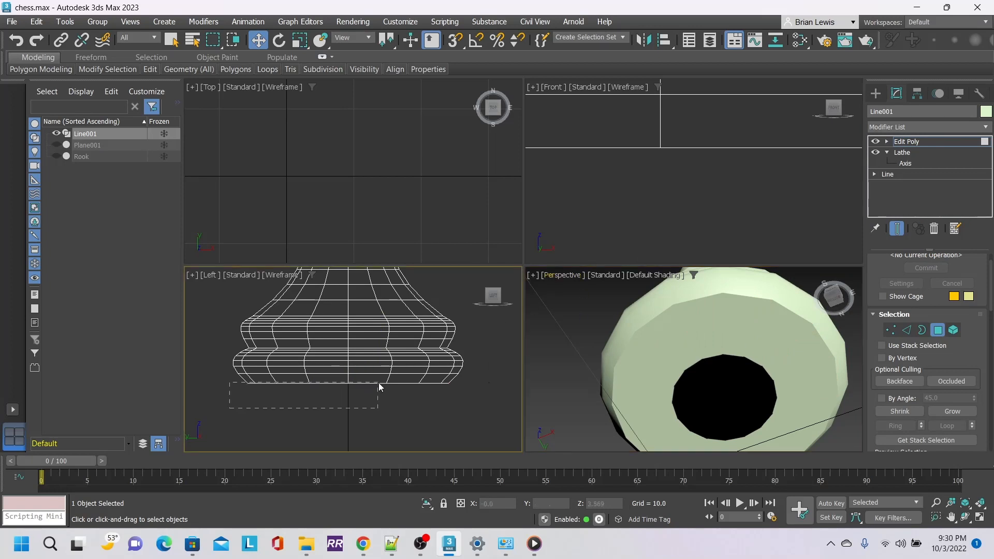
left_click_drag(472, 380, 473, 380)
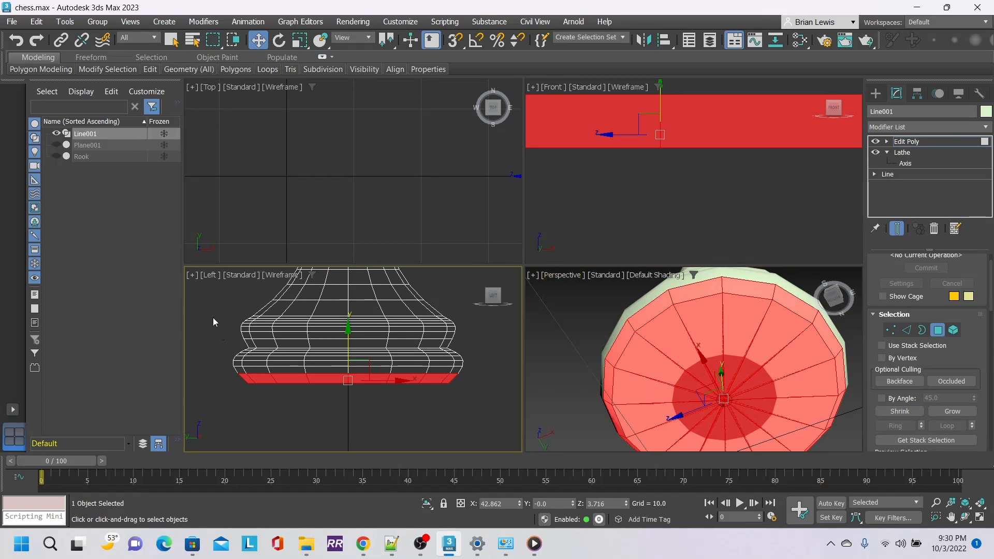
key("super")
left_click(505, 331)
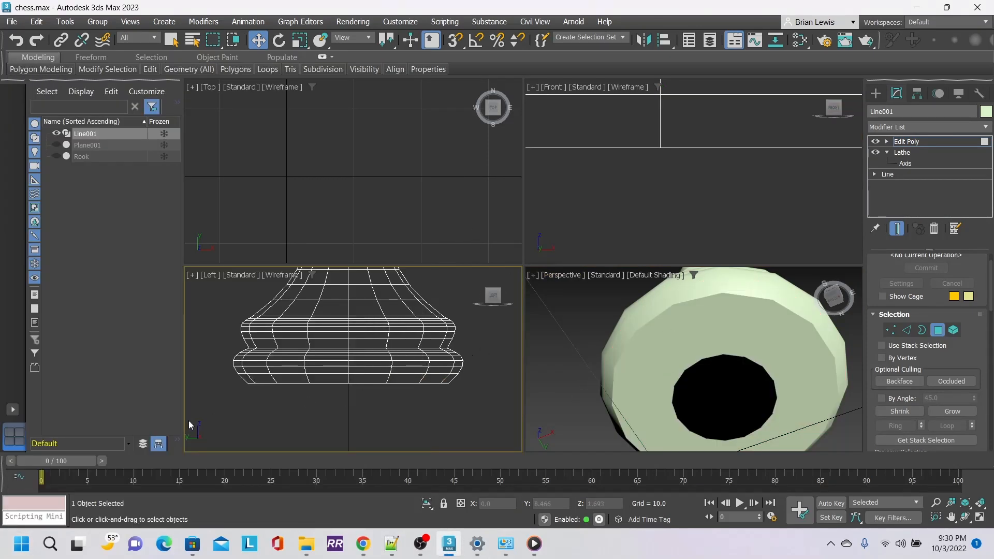
Step: Select only the flat underside polygons of the pawn's base, excluding the side band above them, and delete them
left_click_drag(242, 408, 478, 383)
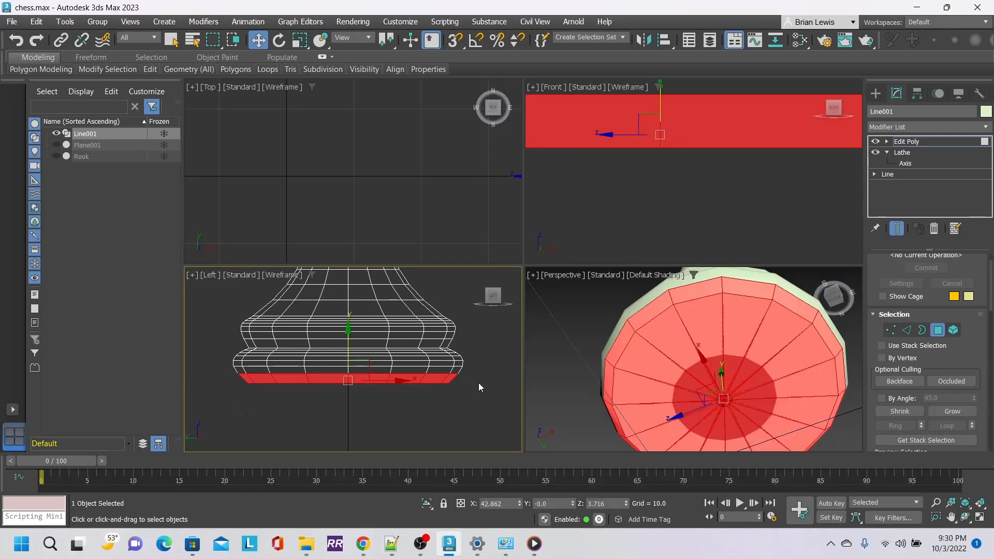
left_click_drag(219, 325, 492, 381, "alt")
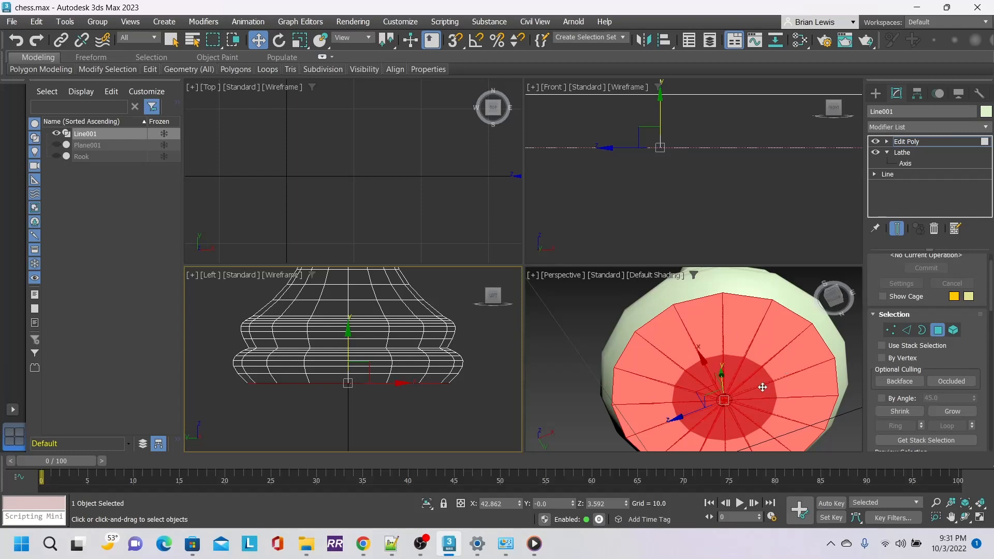
key("Delete")
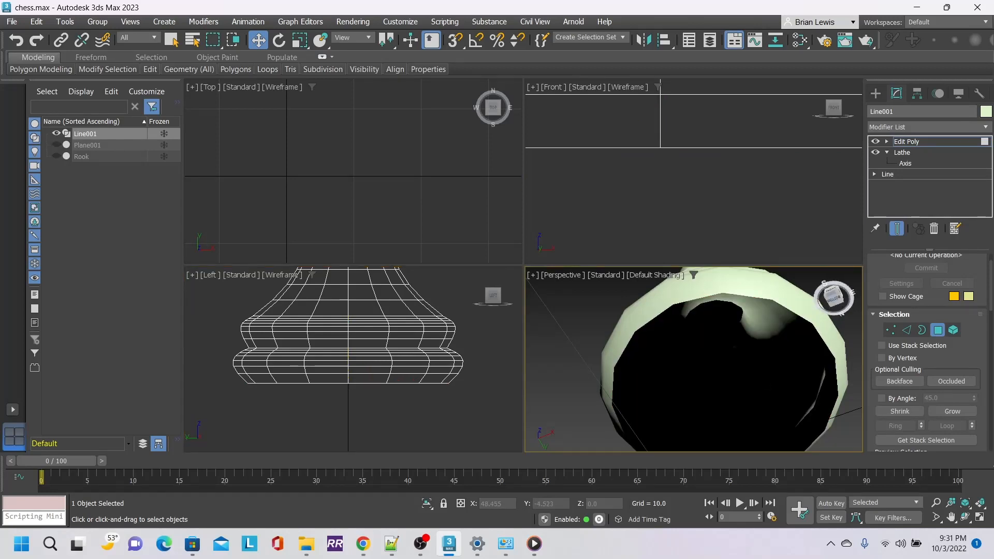
Step: Leave the Polygon level and apply a Cap Holes modifier to close the open base of the pawn
mouse_move(838, 302)
left_mouse_down()
mouse_move(835, 285)
mouse_move(834, 308)
left_mouse_up()
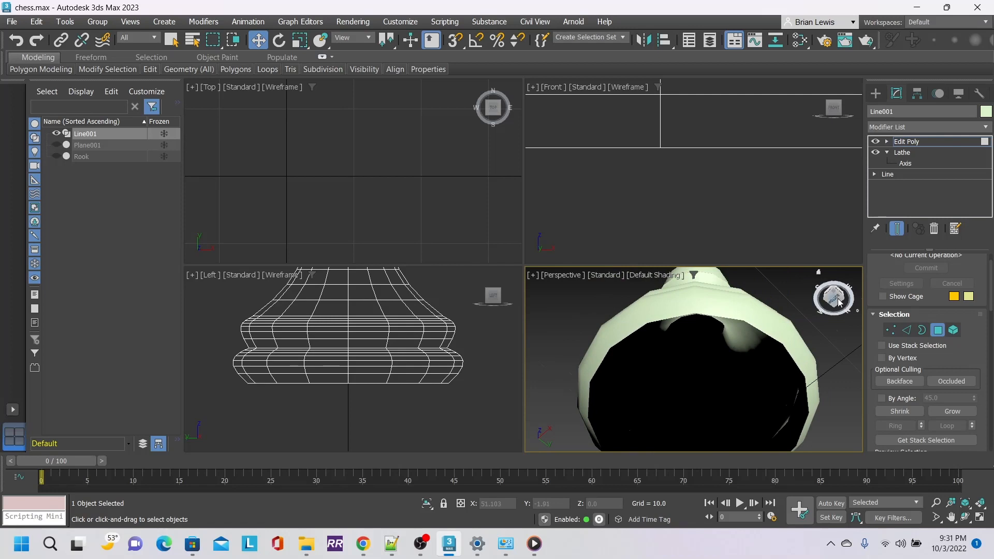
scroll(819, 324, "down", 3)
scroll(819, 323, "up", 3)
scroll(818, 322, "down", 3)
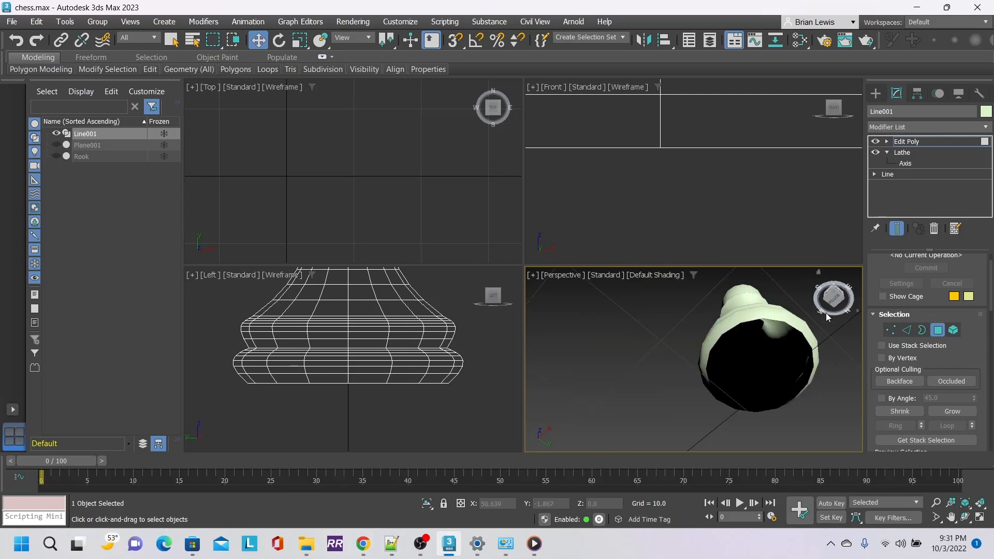
left_click(938, 330)
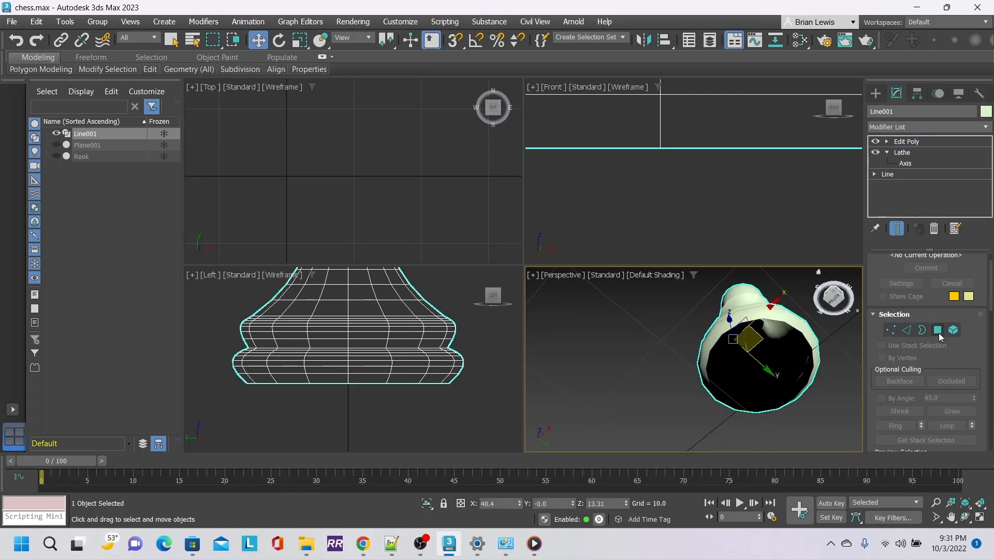
middle_click_drag(850, 337, 809, 343, "alt")
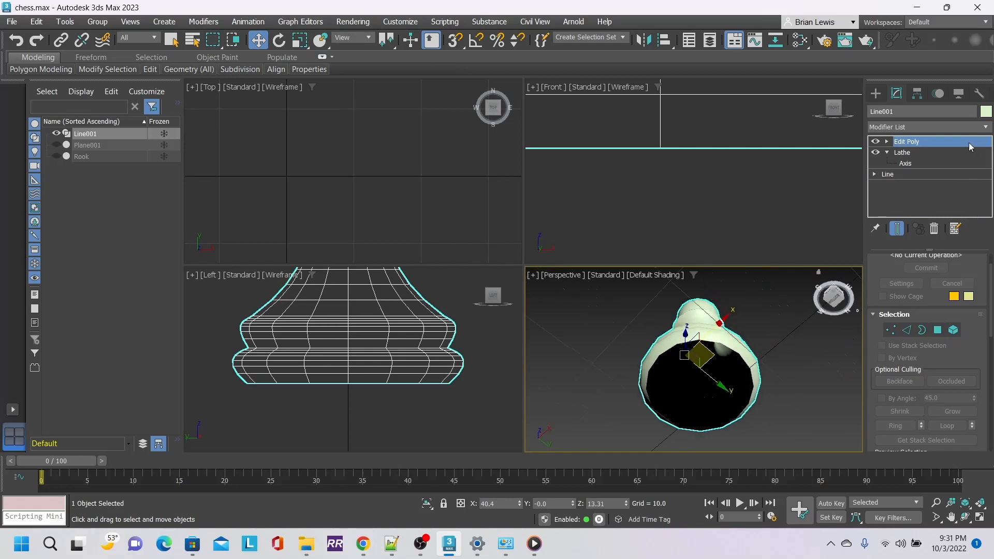
left_click(985, 127)
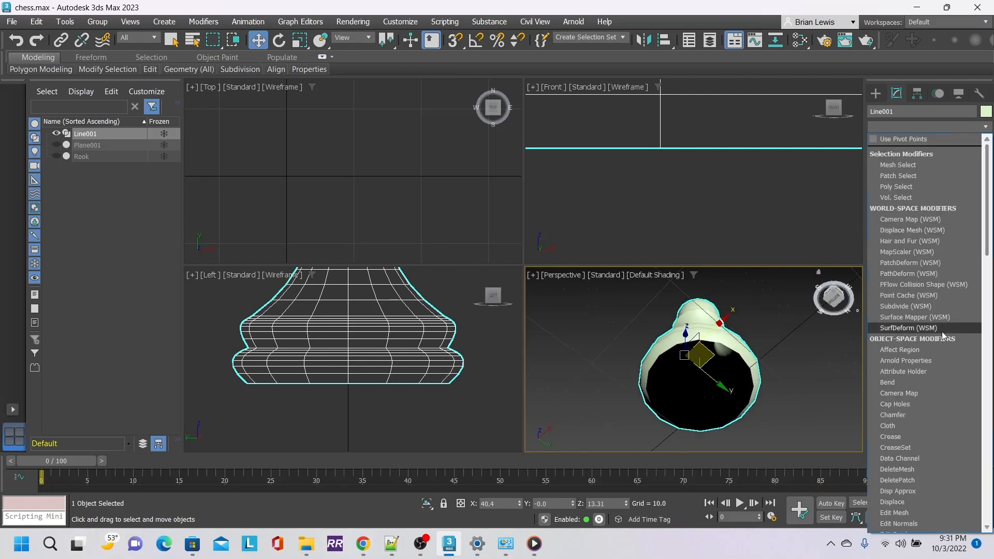
scroll(942, 331, "down", 3)
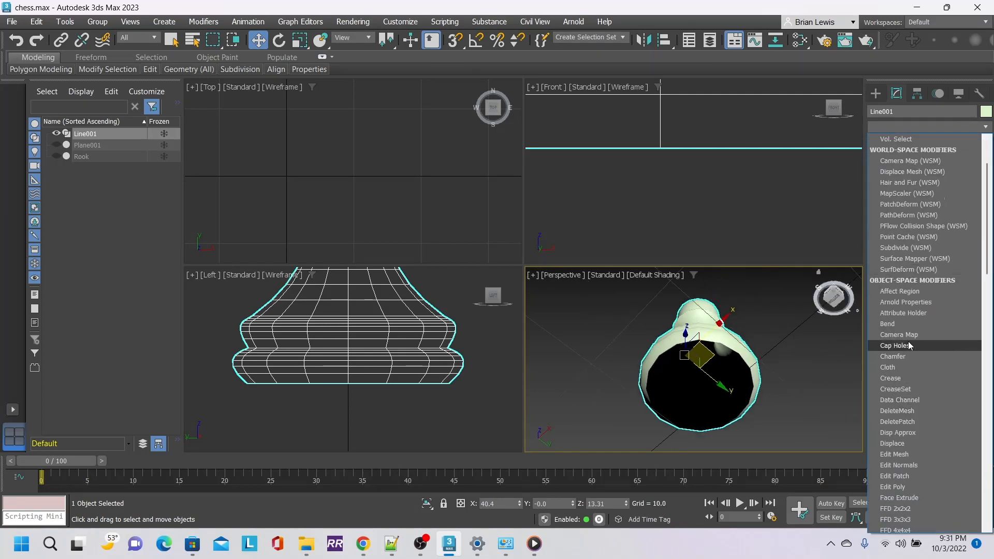
left_click(914, 346)
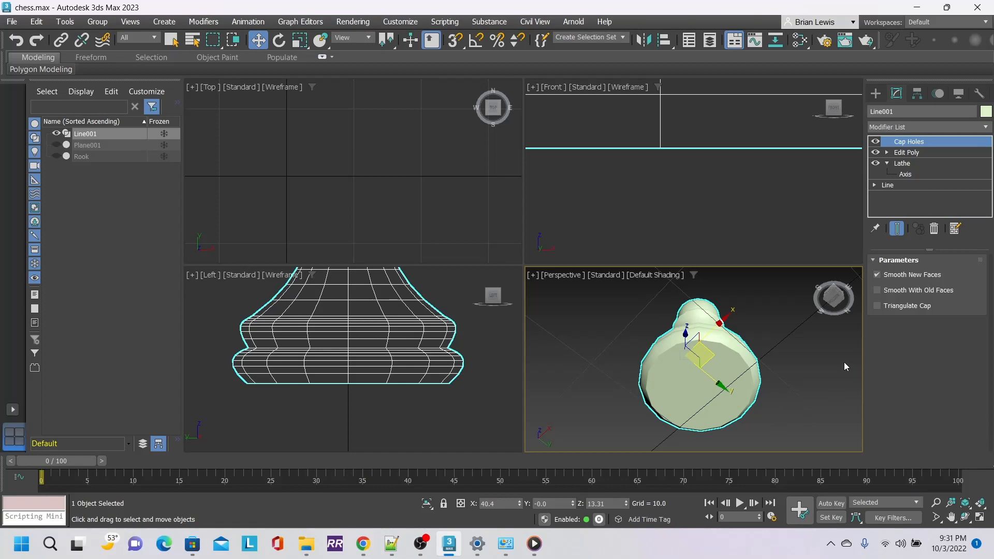
Step: Rename the finished chess piece as Pawn
left_click_drag(835, 301, 829, 309)
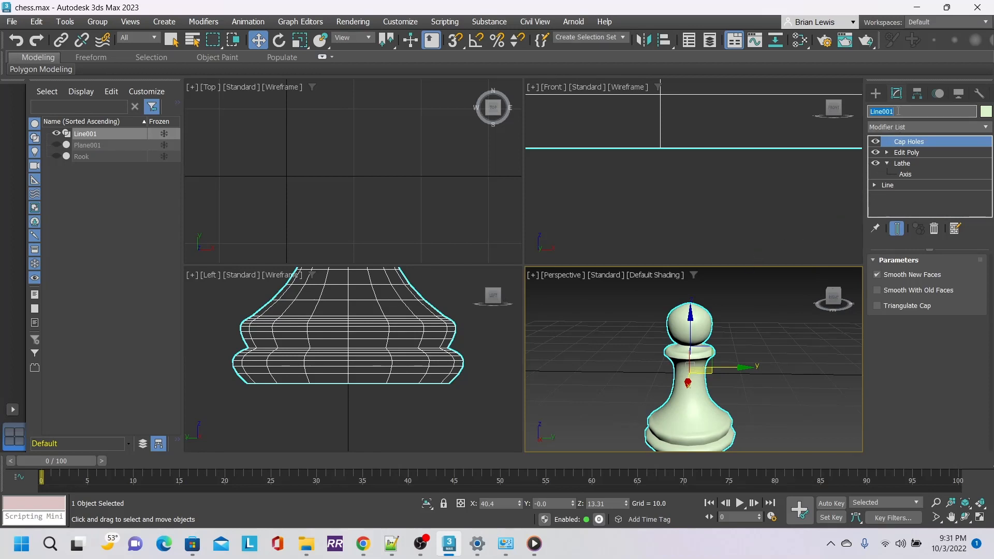
type("Pawn")
key("Return")
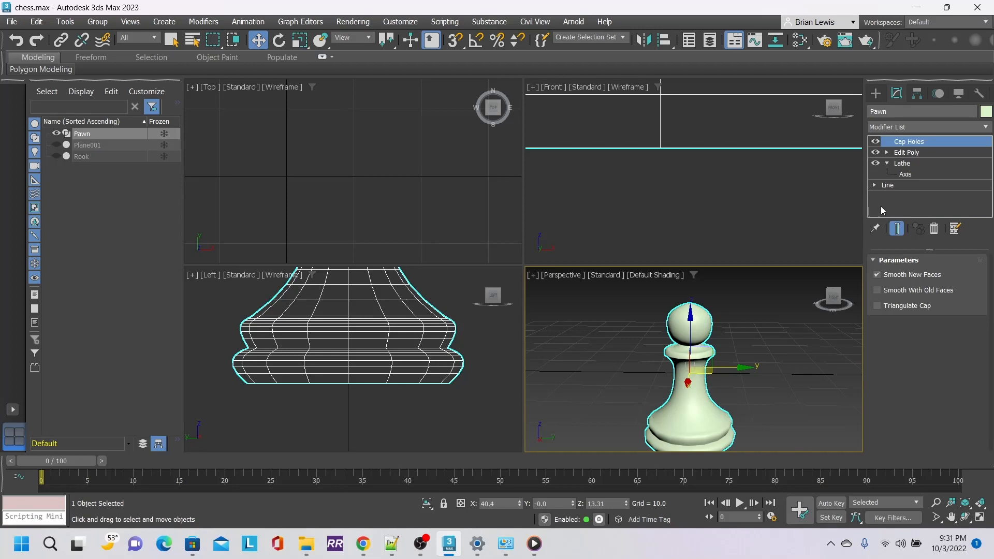
Step: Clone the Pawn as an independent Copy named Bishop
right_click(128, 132)
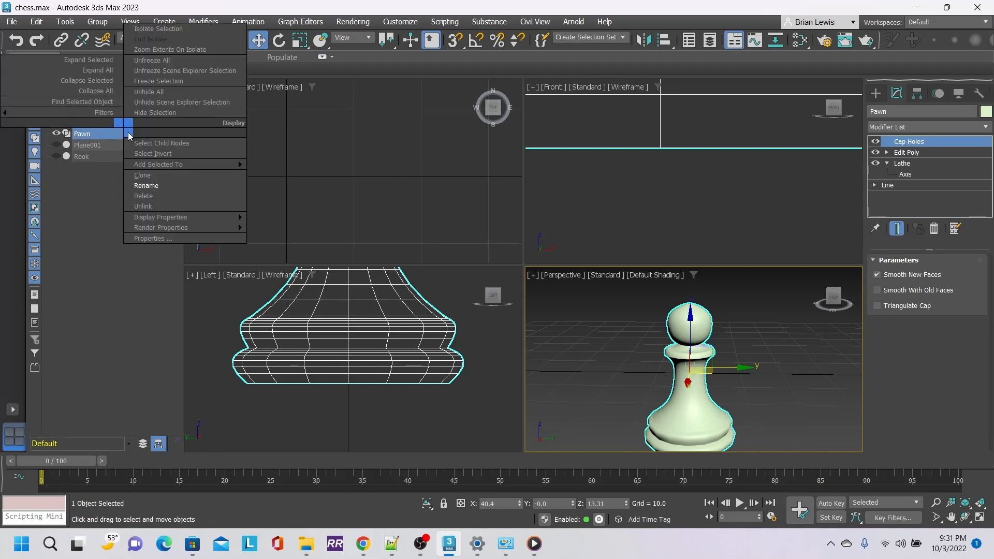
left_click(172, 175)
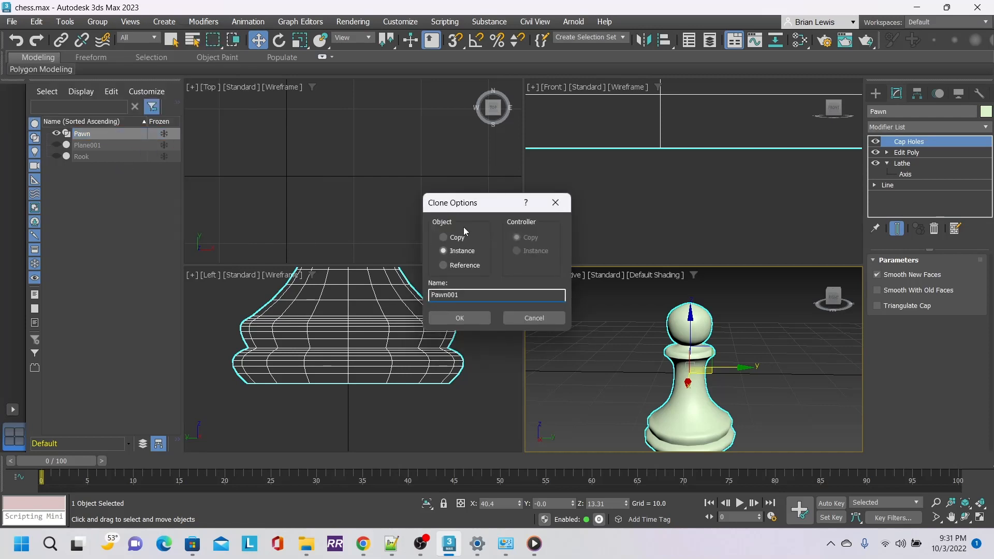
left_click(449, 251)
left_click(447, 237)
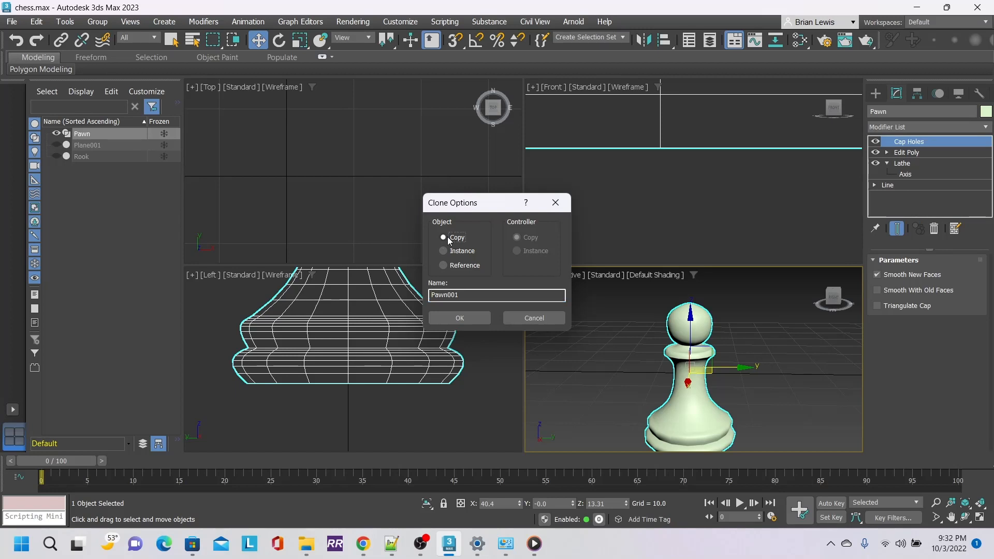
double_click(480, 293)
type("Bishop")
left_click(461, 317)
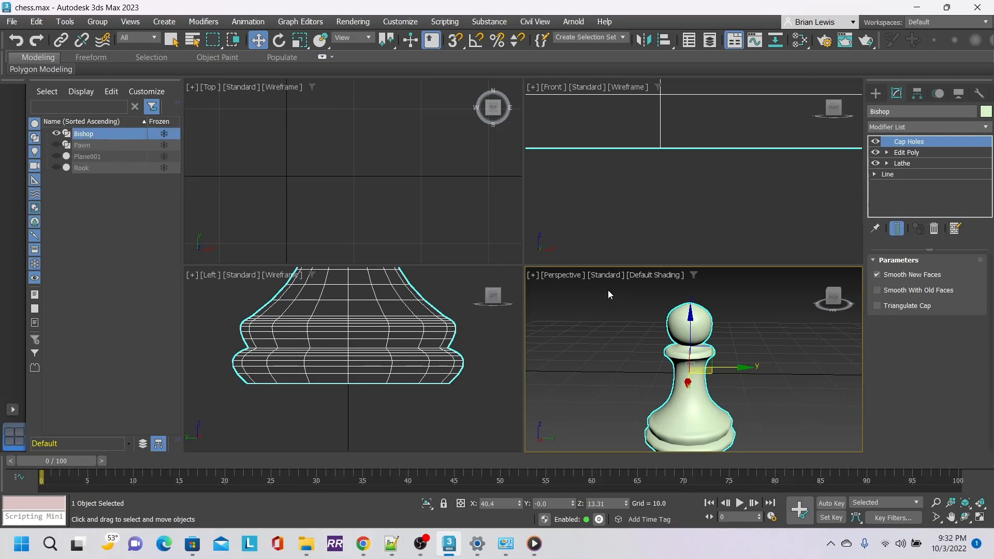
Step: Add a new Edit Poly modifier on top of the Bishop's stack and switch to its Vertex level
left_click(834, 300)
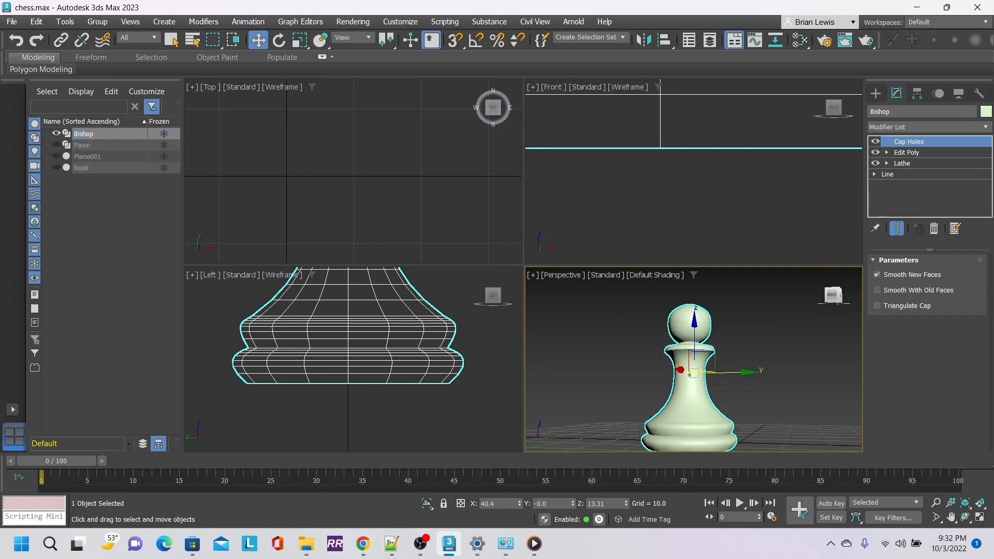
left_click_drag(833, 300, 830, 305)
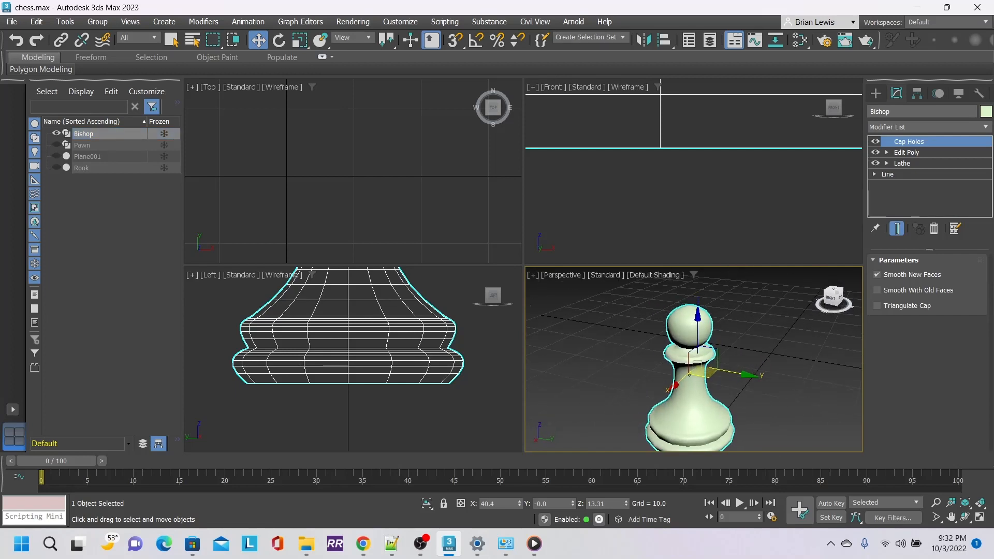
middle_click_drag(764, 355, 776, 338)
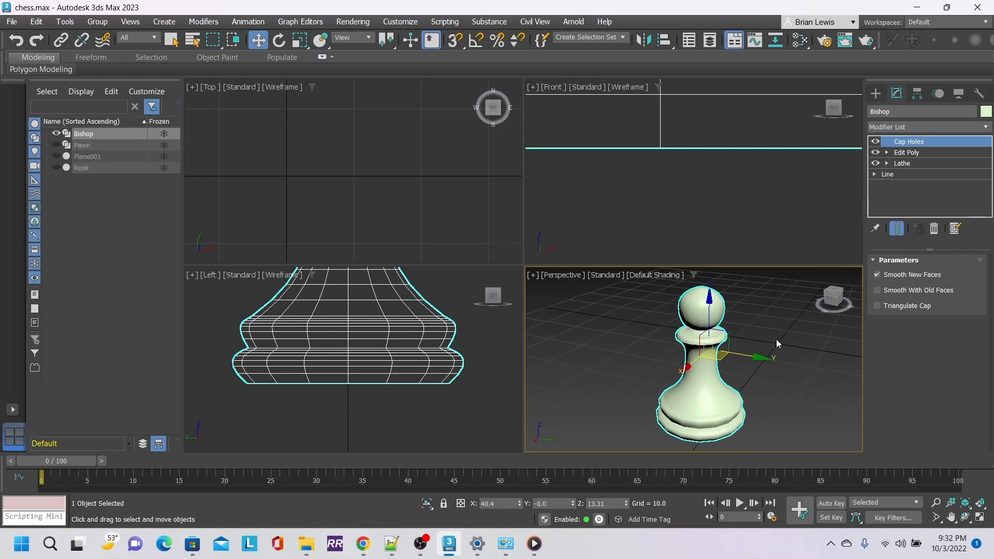
left_click(985, 127)
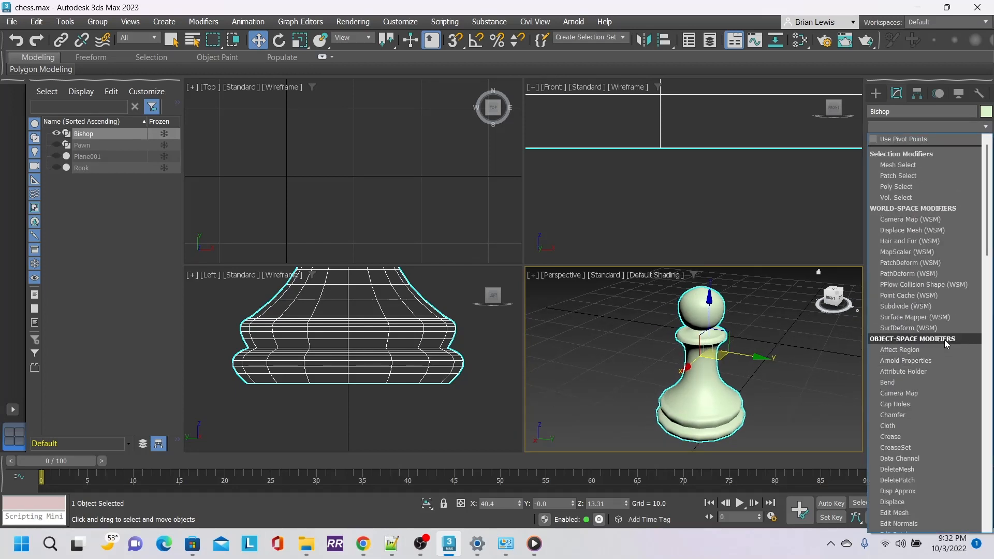
scroll(944, 390, "down", 2)
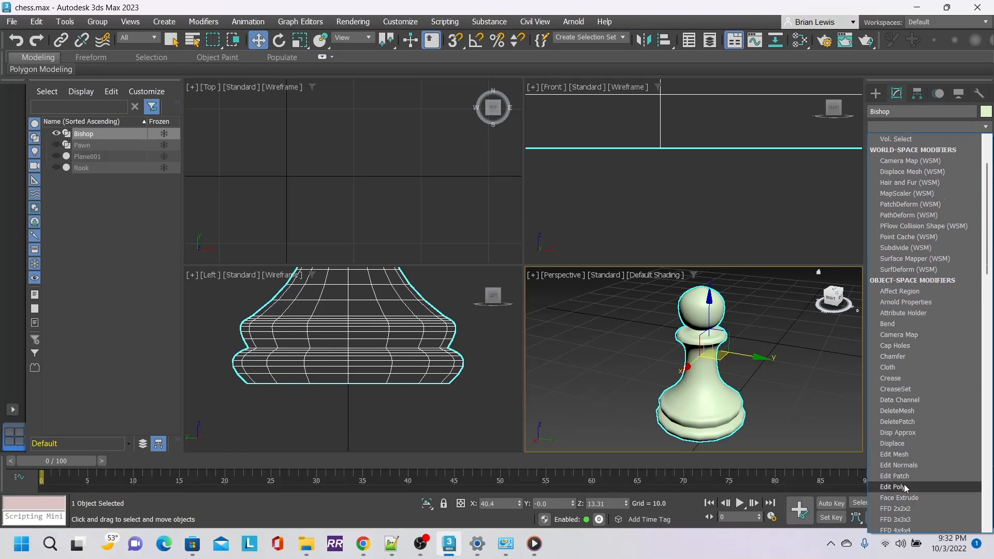
left_click(895, 487)
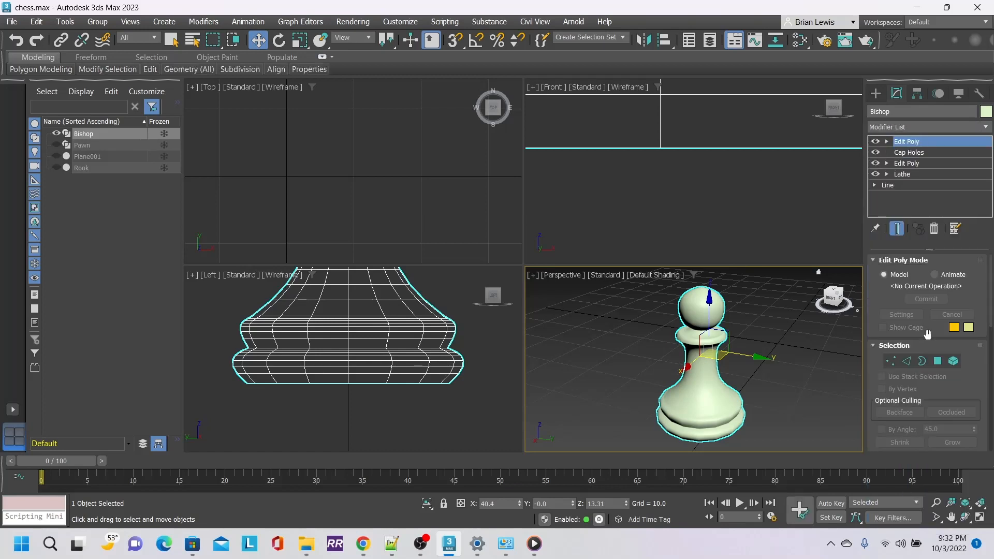
left_click(891, 362)
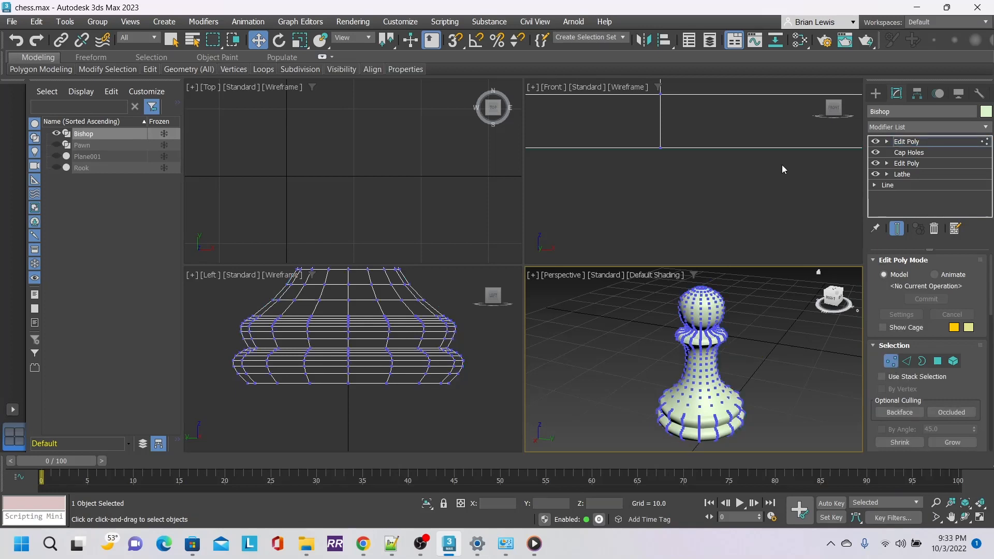
Step: Select all vertices of the Bishop's ball head and collar in the Left view, leaving the neck and base unselected
scroll(412, 289, "down", 5)
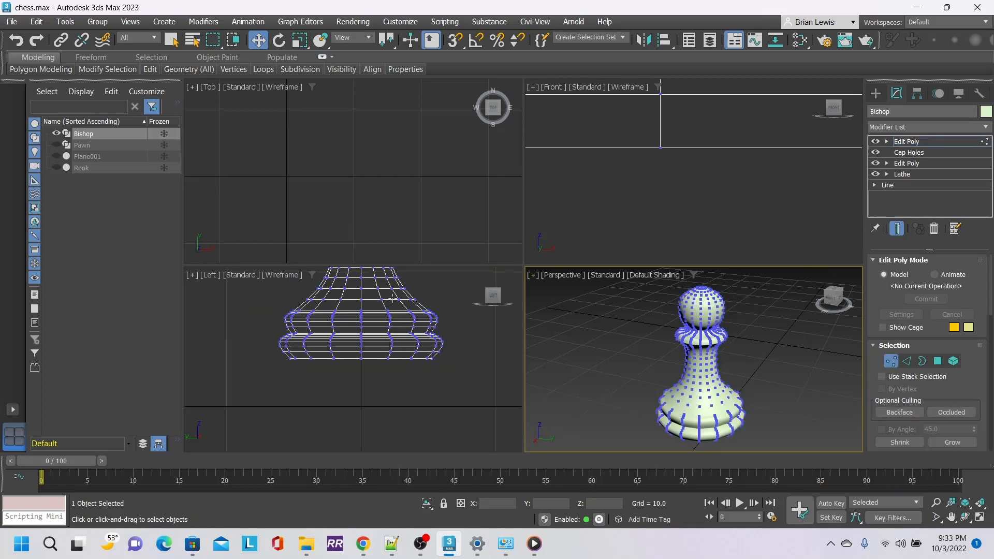
middle_click_drag(413, 290, 415, 360)
scroll(416, 328, "up", 3)
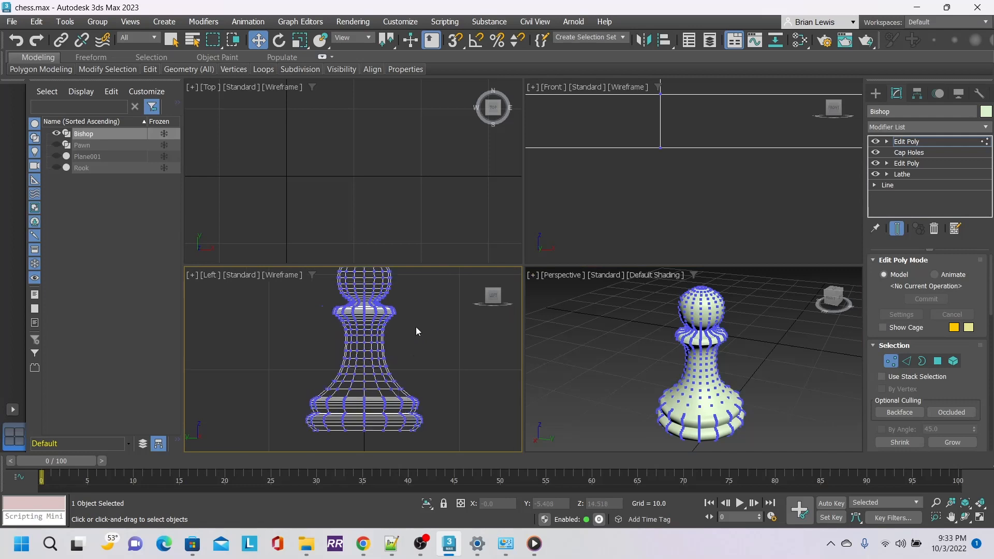
middle_click_drag(406, 294, 436, 368)
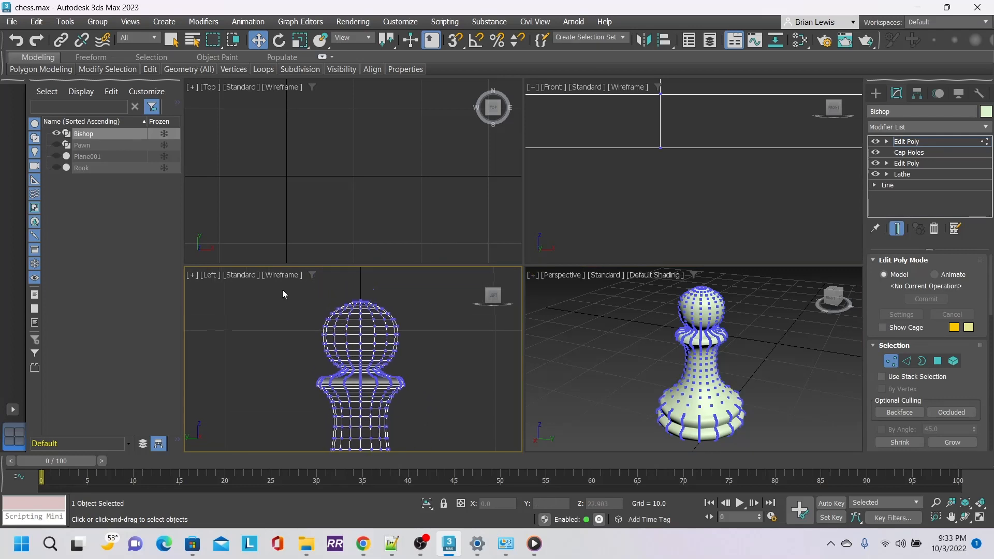
left_click_drag(283, 291, 445, 389)
left_click_drag(442, 387, 442, 387)
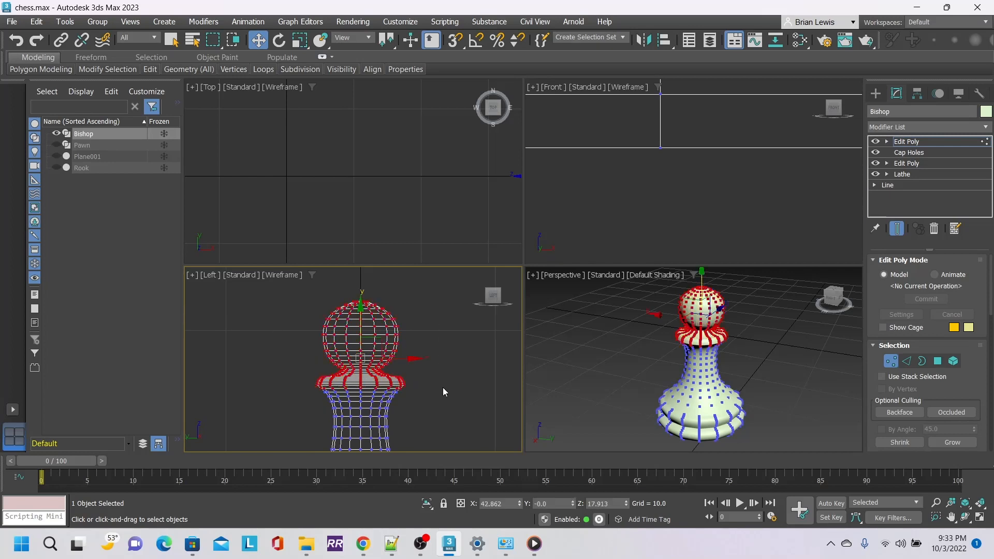
left_click_drag(281, 291, 453, 387)
scroll(451, 388, "up", 4)
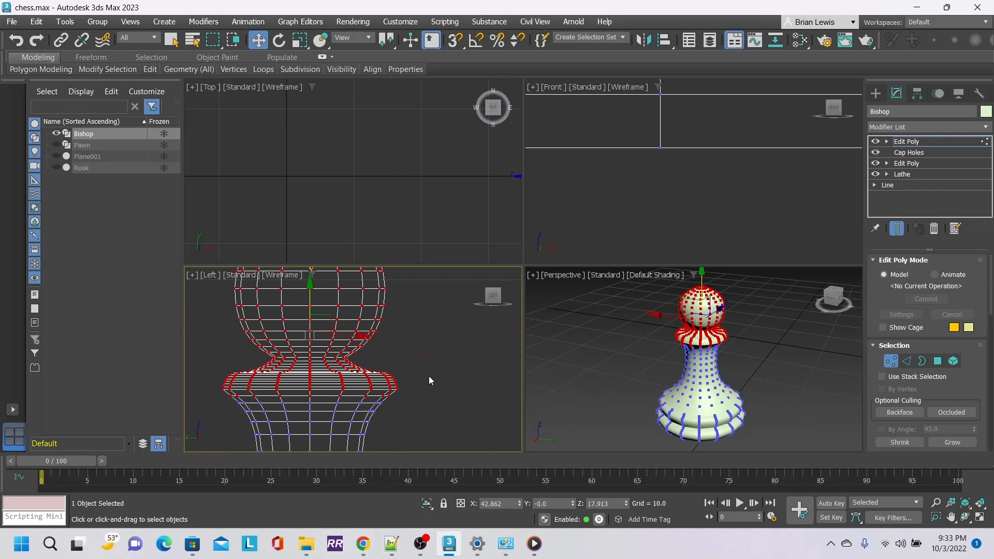
left_click_drag(416, 391, 210, 313)
middle_click_drag(420, 322, 445, 384)
left_click_drag(441, 397, 239, 279, "ctrl")
scroll(451, 396, "down", 2)
scroll(452, 395, "down", 1)
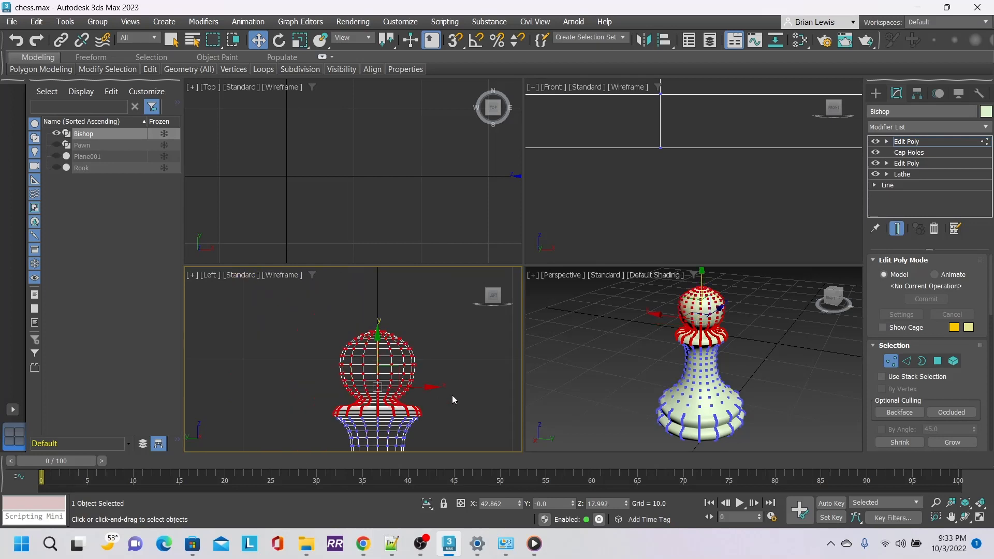
Step: Turn on Soft Selection for the selected head and collar vertices
middle_click_drag(452, 396, 412, 337)
scroll(443, 305, "down", 1)
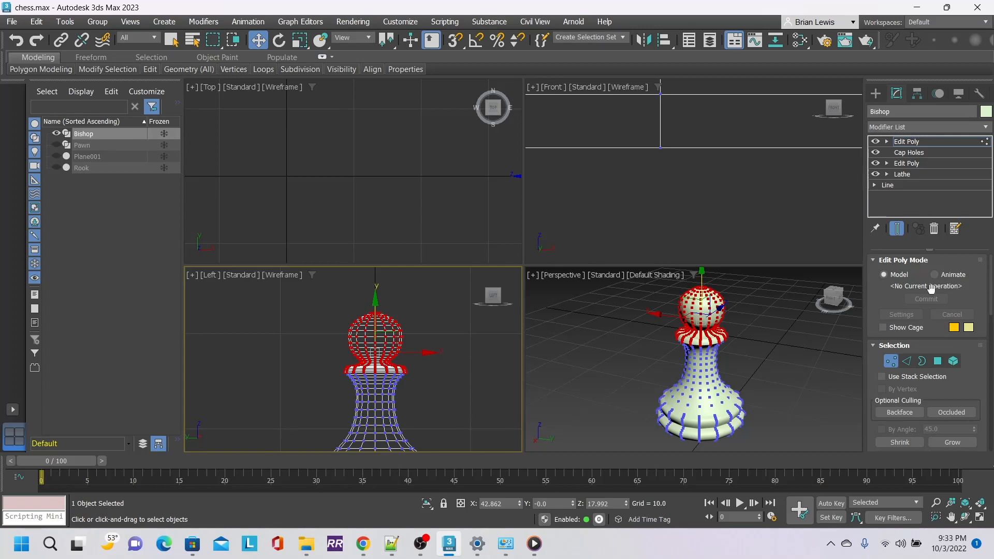
scroll(941, 316, "down", 1)
scroll(940, 317, "down", 5)
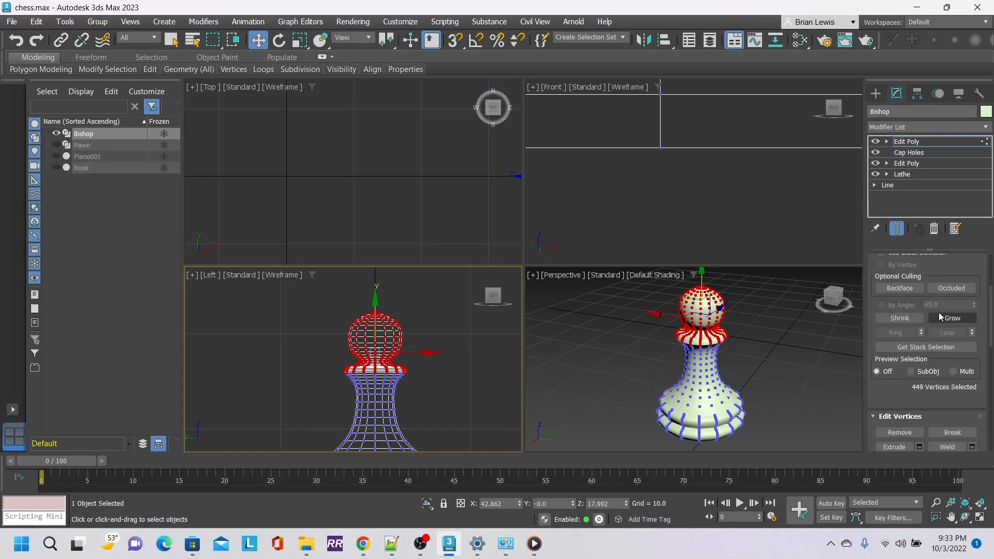
scroll(939, 310, "down", 4)
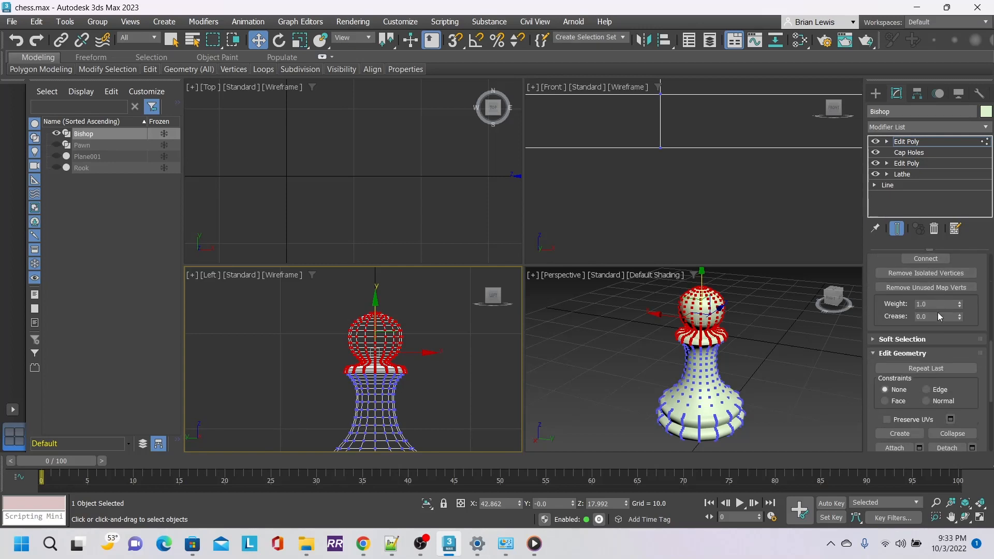
left_click(912, 338)
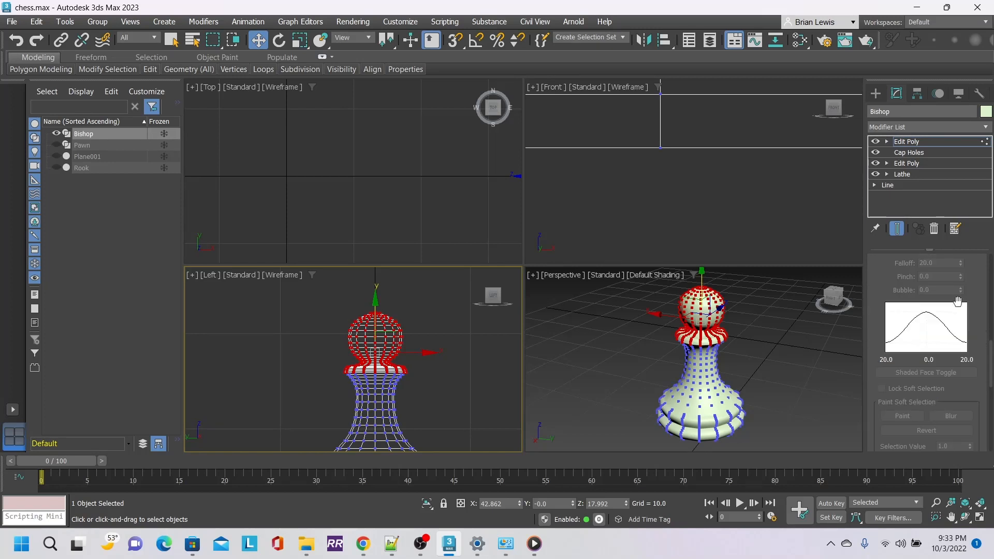
scroll(952, 321, "up", 3)
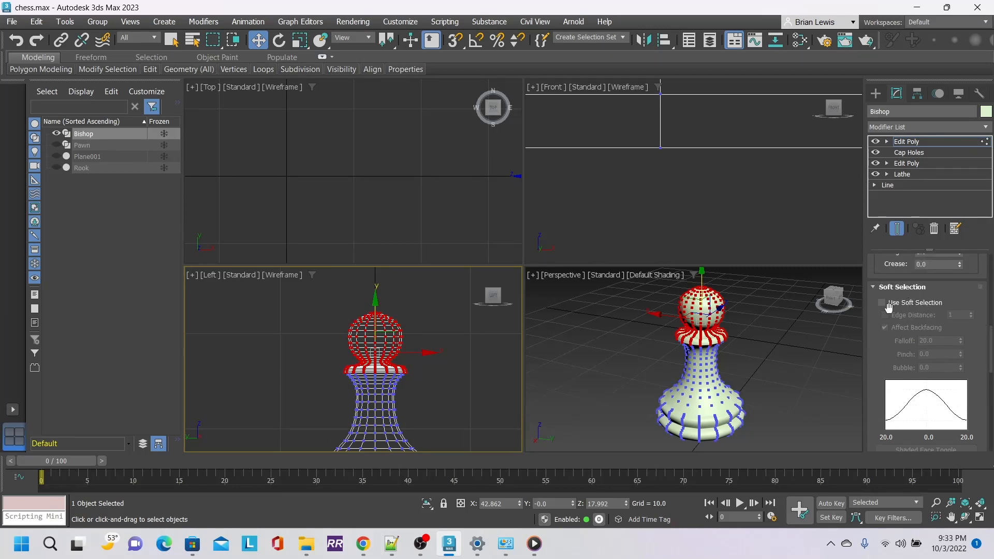
left_click(913, 306)
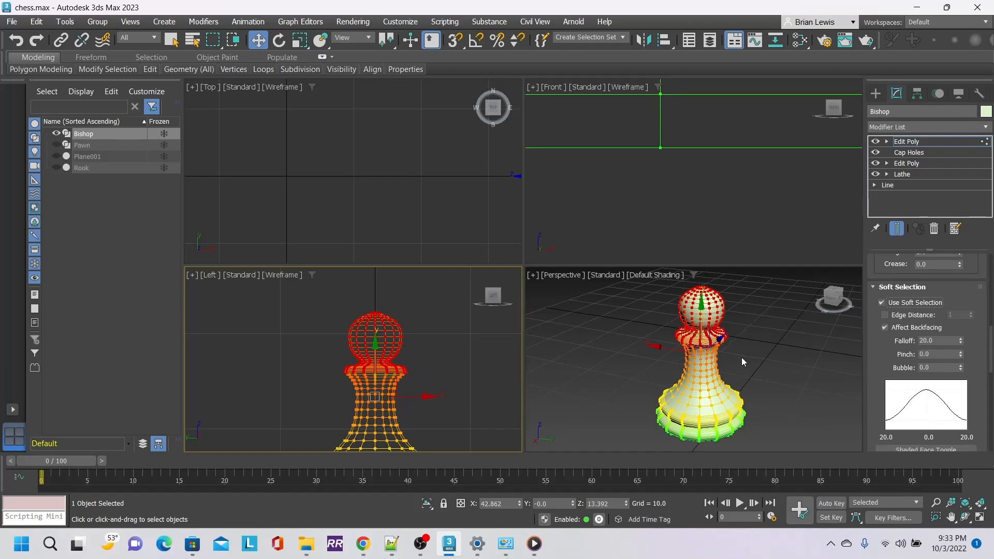
Step: Set the Soft Selection falloff to 10.0
left_click_drag(837, 299, 833, 287)
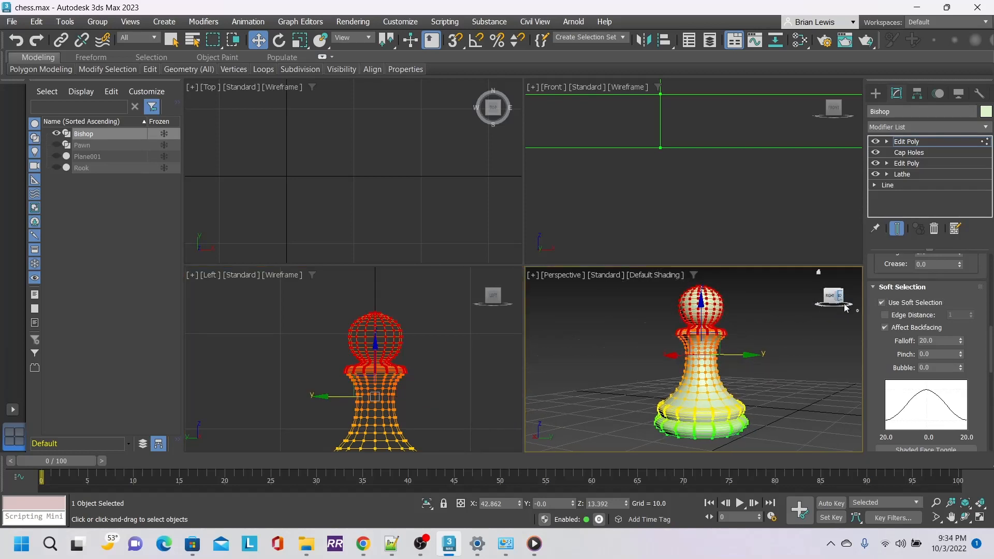
left_click(962, 343)
left_click_drag(961, 342, 962, 367)
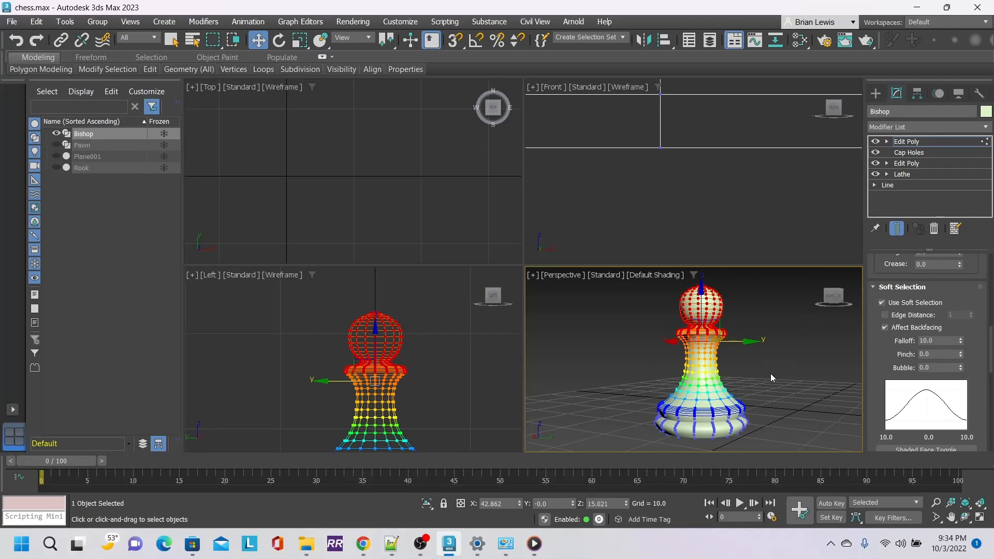
Step: Try shifting the soft-selected head sideways along Y in the Perspective view, and undo the move
middle_click_drag(770, 374, 769, 367)
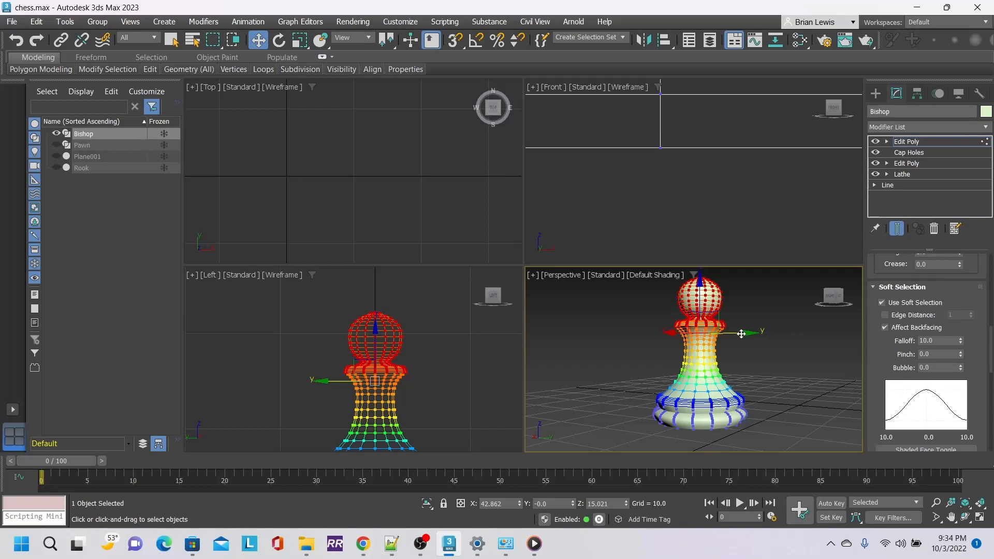
left_click_drag(742, 334, 723, 358)
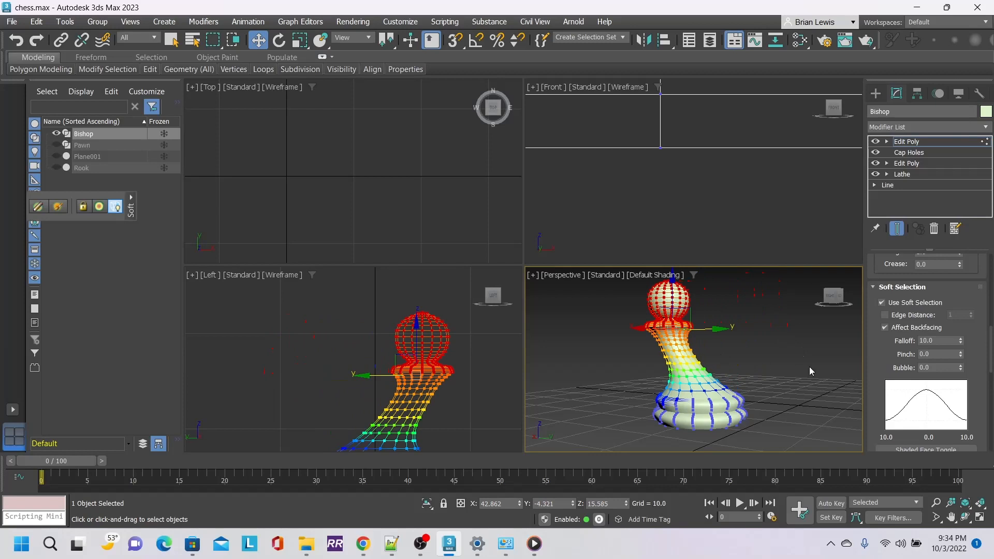
key("ctrl+z")
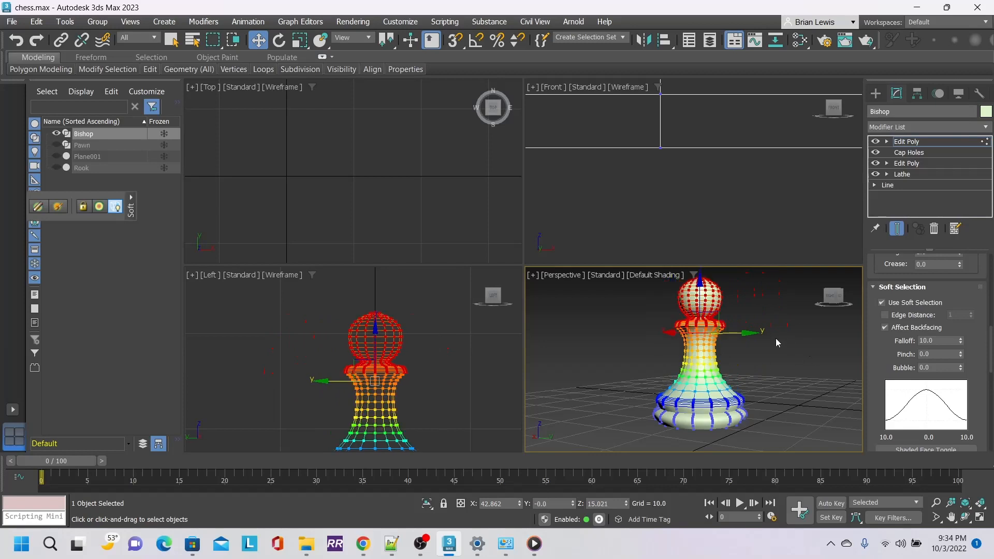
Step: Raise the soft-selected head and collar straight up to a Z of about 21 in the Left view to stretch the neck
scroll(463, 366, "down", 2)
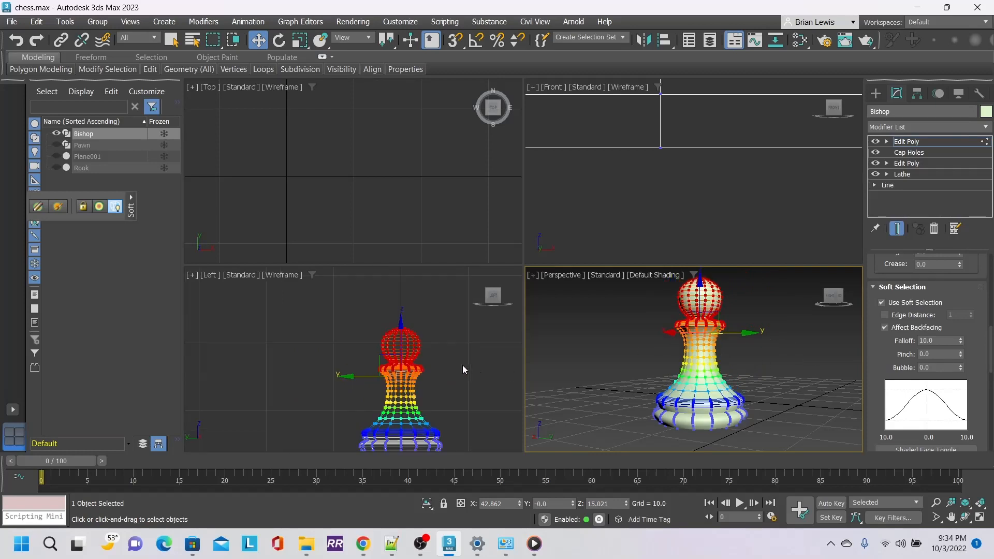
middle_click_drag(474, 376, 454, 363)
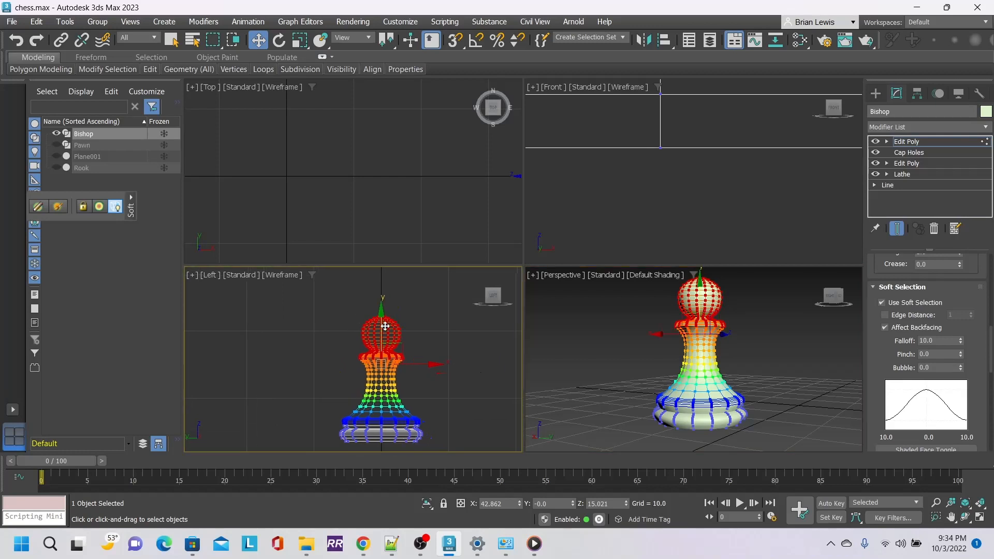
left_click_drag(383, 324, 383, 294)
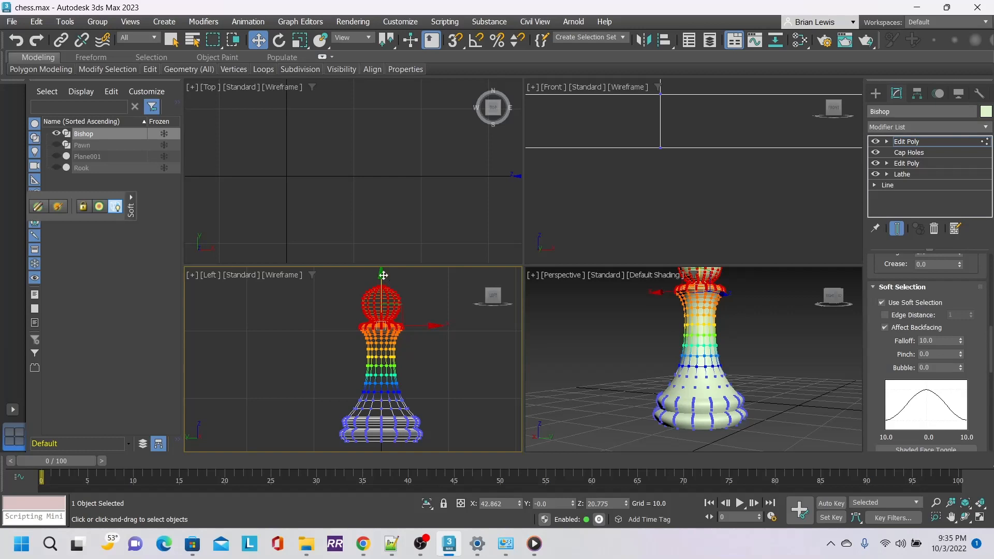
left_click_drag(382, 277, 381, 275)
left_click_drag(382, 275, 381, 275)
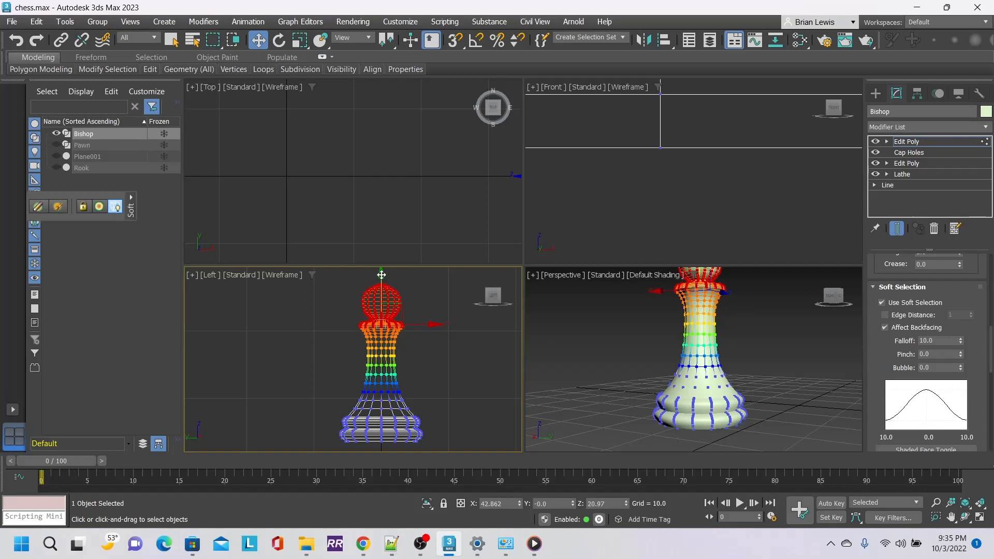
Step: Clear the selection, reselect the head and collar vertices in the Left view, and set the Soft Selection falloff to 10.7
middle_click_drag(771, 341, 766, 399)
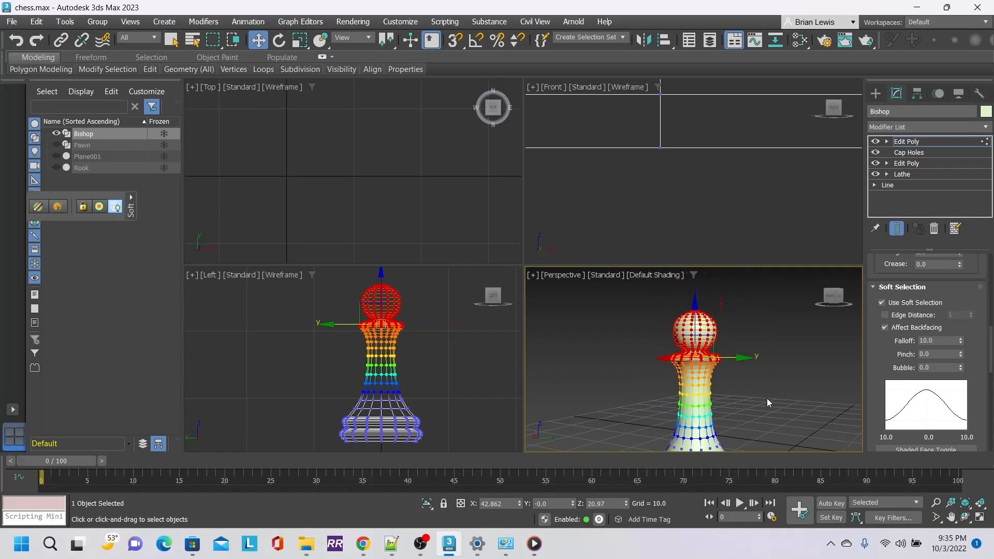
middle_click(432, 327)
scroll(419, 340, "up", 4)
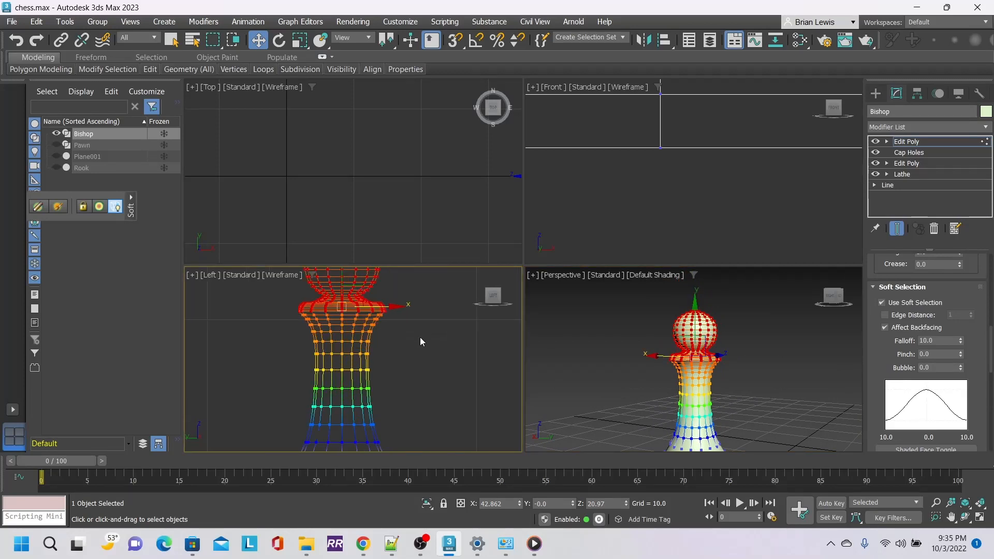
middle_click_drag(421, 342, 435, 363)
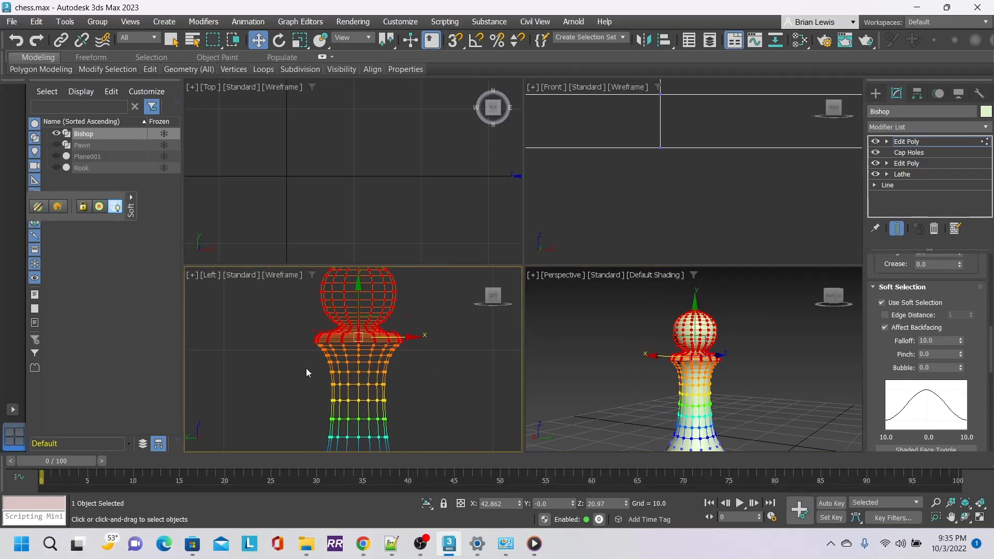
left_click(303, 341)
scroll(470, 387, "down", 4)
middle_click_drag(473, 401, 440, 362)
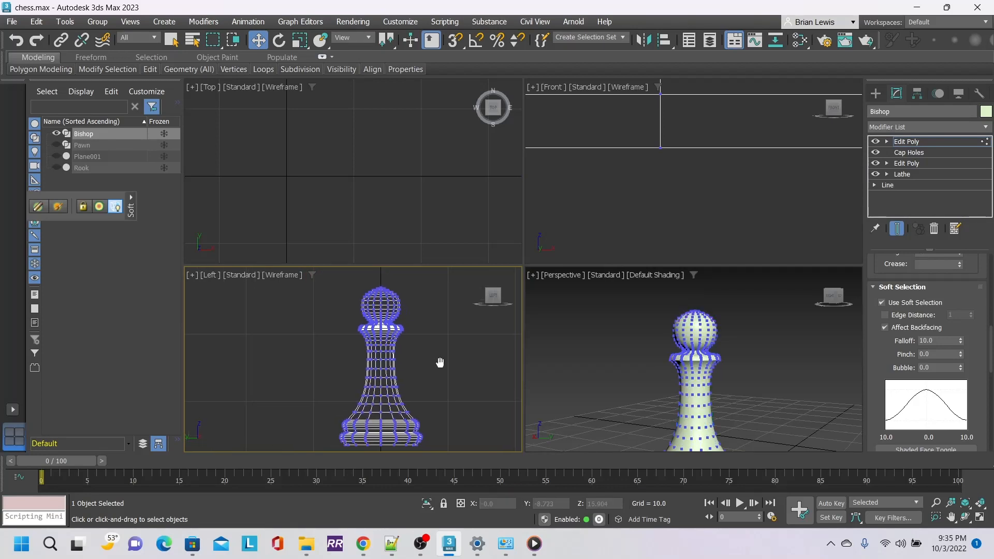
left_click_drag(322, 275, 424, 333)
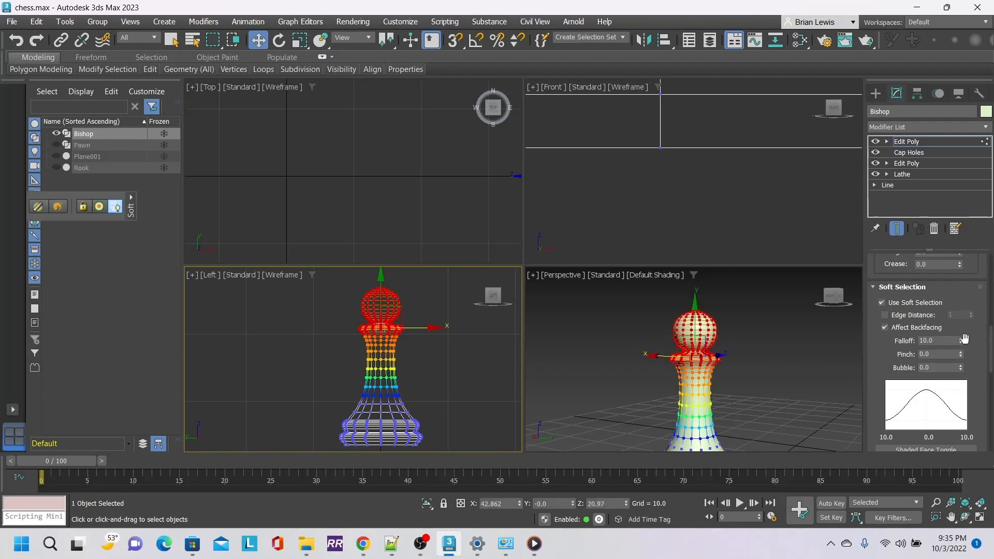
mouse_move(962, 345)
left_mouse_down()
mouse_move(960, 302)
mouse_move(968, 379)
mouse_move(968, 314)
mouse_move(966, 342)
left_mouse_up()
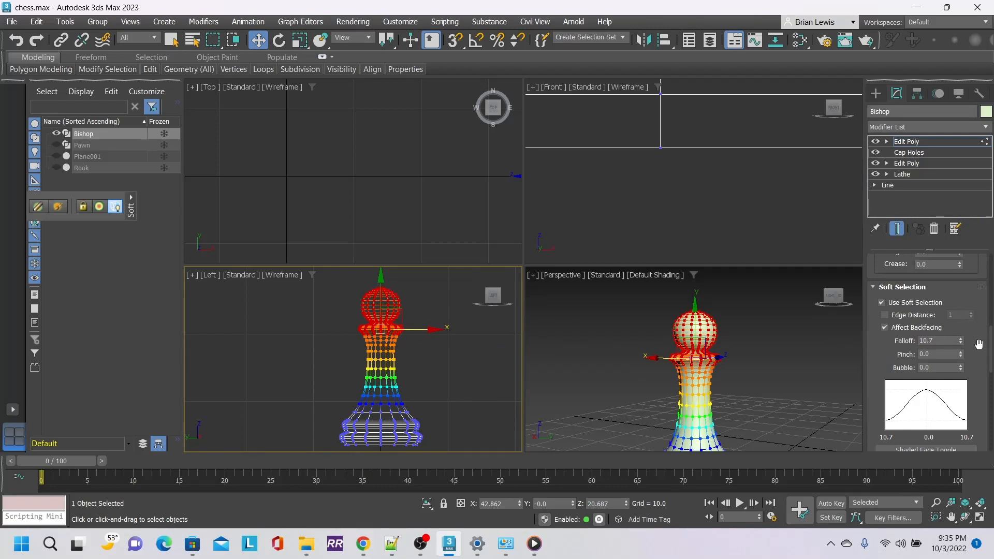
mouse_move(978, 345)
left_mouse_down()
mouse_move(966, 173)
mouse_move(982, 310)
mouse_move(964, 353)
left_mouse_up()
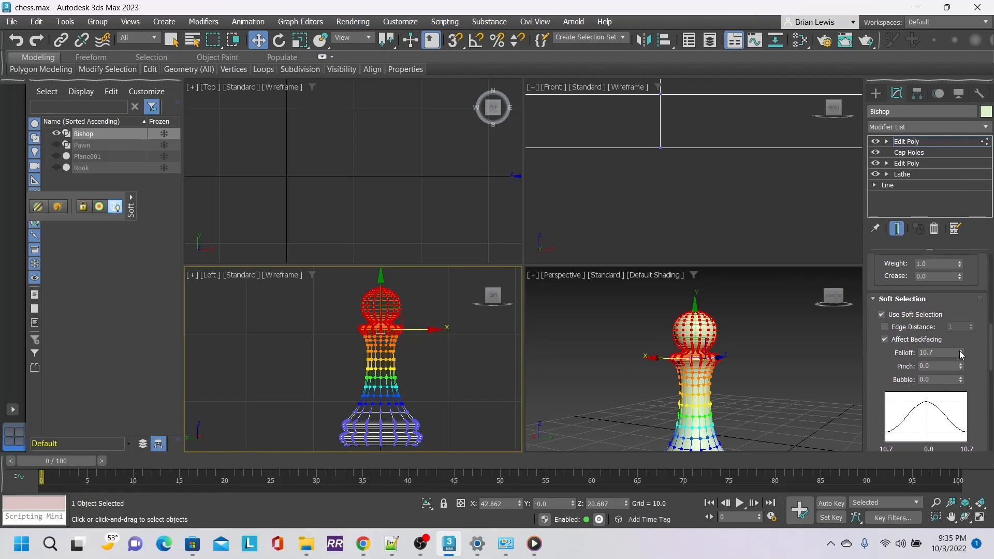
Step: Set the Soft Selection falloff to 11.77 and reset the pinch to 0.0
mouse_move(962, 354)
left_mouse_down()
mouse_move(964, 337)
mouse_move(962, 365)
mouse_move(965, 282)
mouse_move(960, 357)
left_mouse_up()
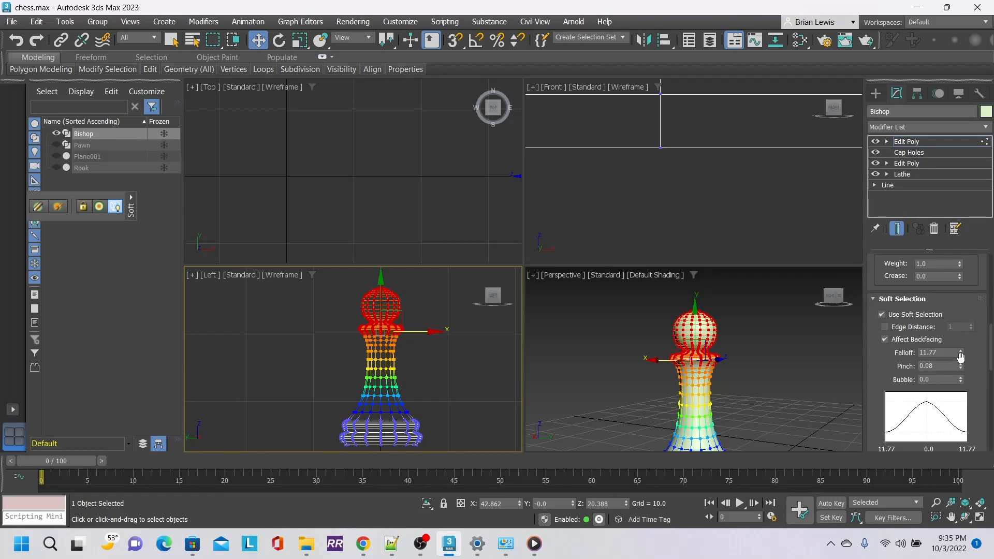
double_click(944, 366)
type("0")
key("Return")
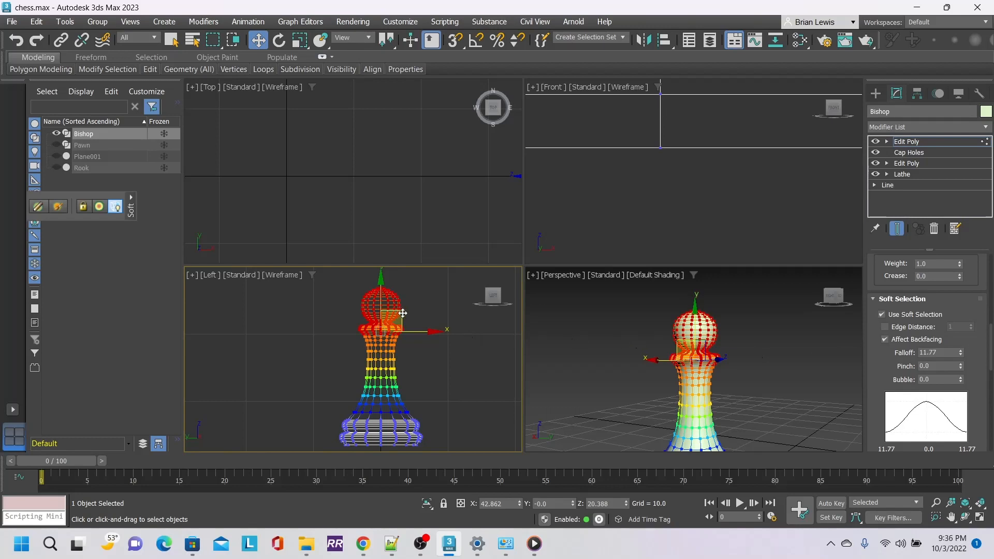
Step: Clear the selection and select only the row of vertices around the collar's widest edge in the Left view
scroll(350, 333, "up", 5)
left_click(359, 325)
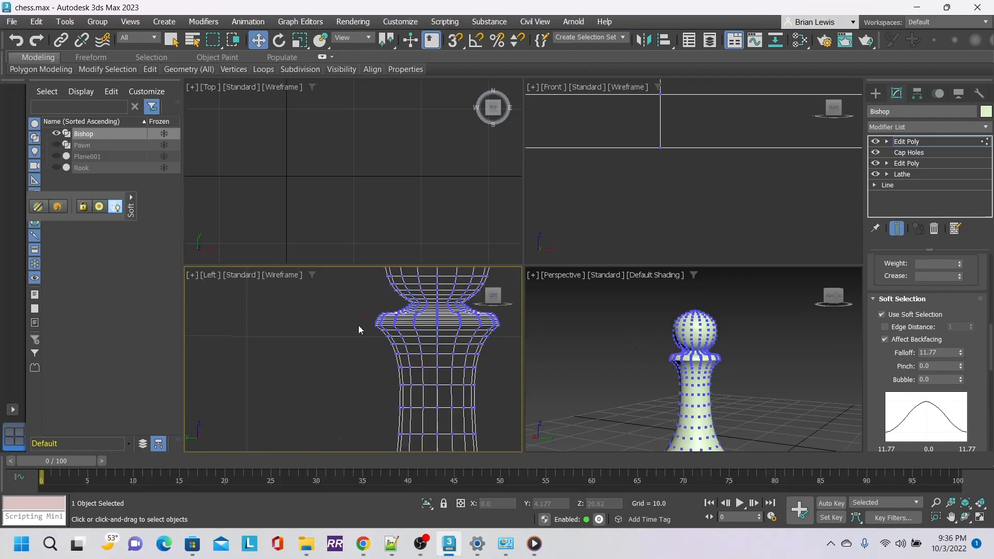
left_click_drag(358, 323, 510, 327)
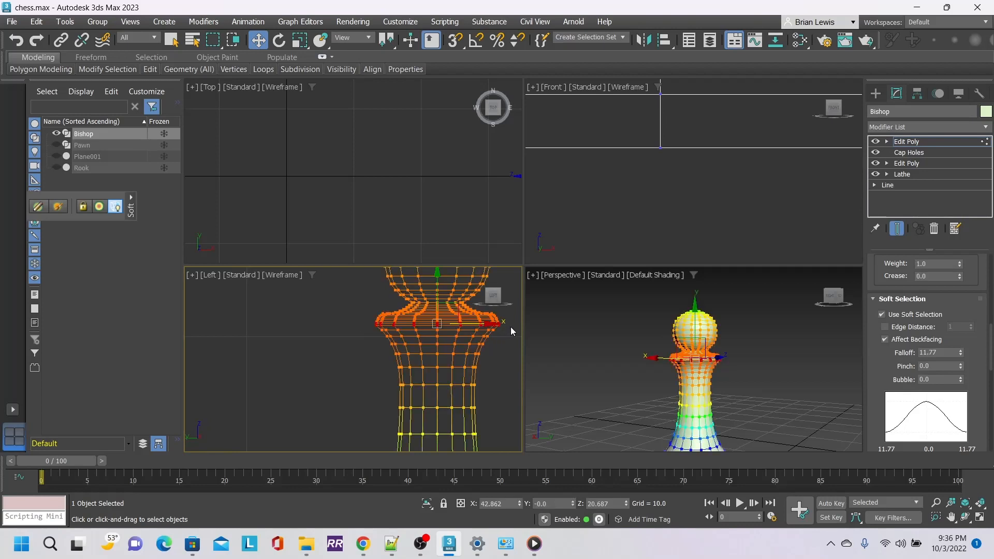
scroll(495, 347, "down", 4)
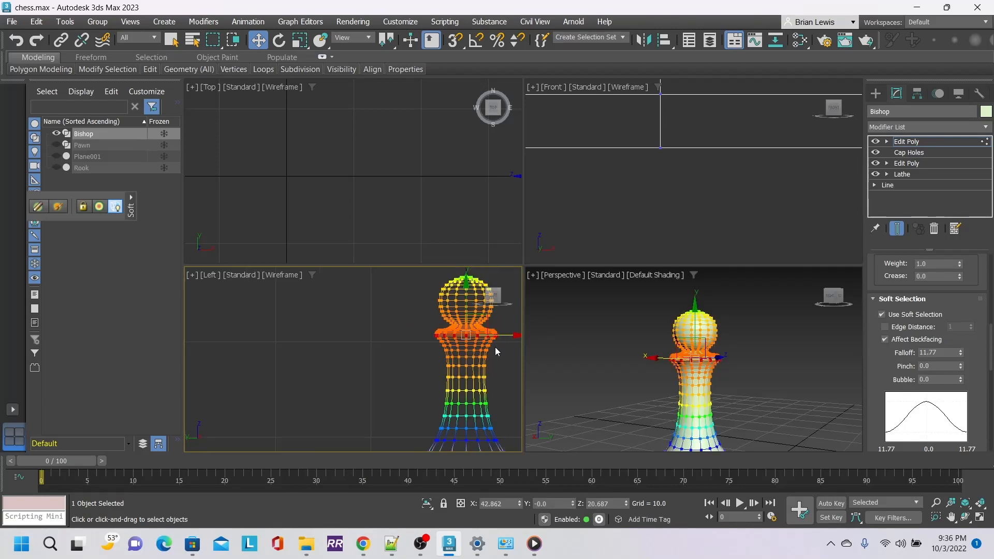
scroll(395, 355, "down", 1)
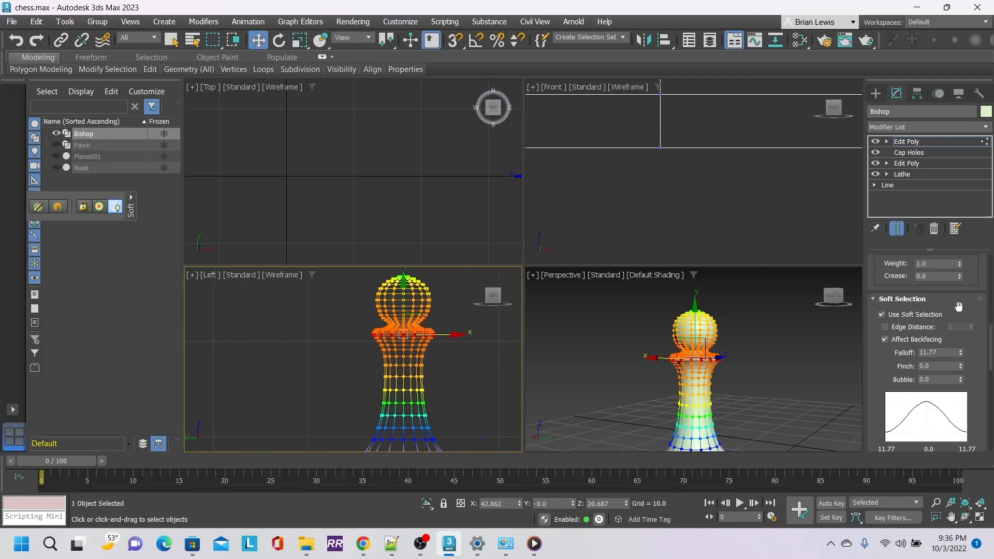
Step: Narrow the Soft Selection falloff to 1.95 so the influence stays around the collar
scroll(959, 310, "up", 3)
scroll(958, 309, "down", 2)
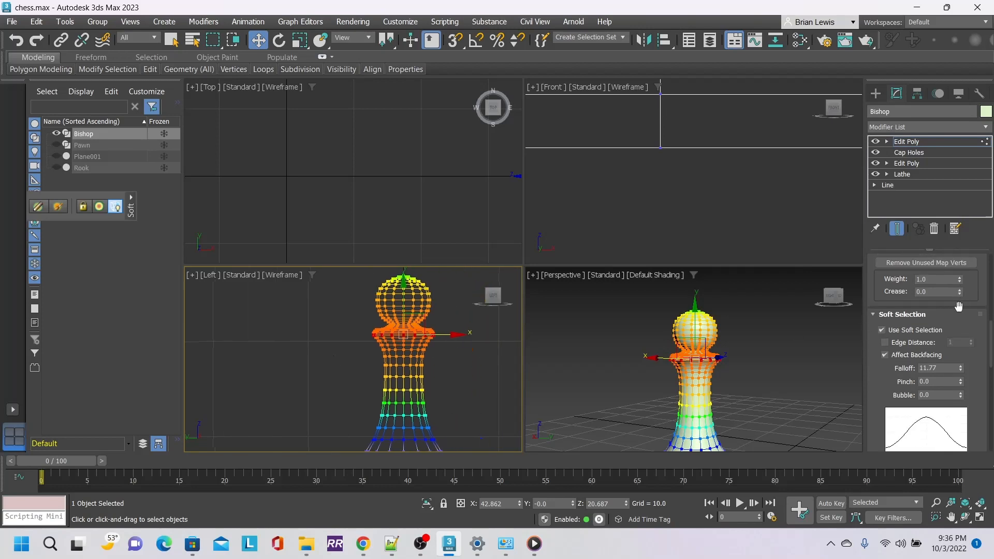
left_click_drag(961, 371, 964, 417)
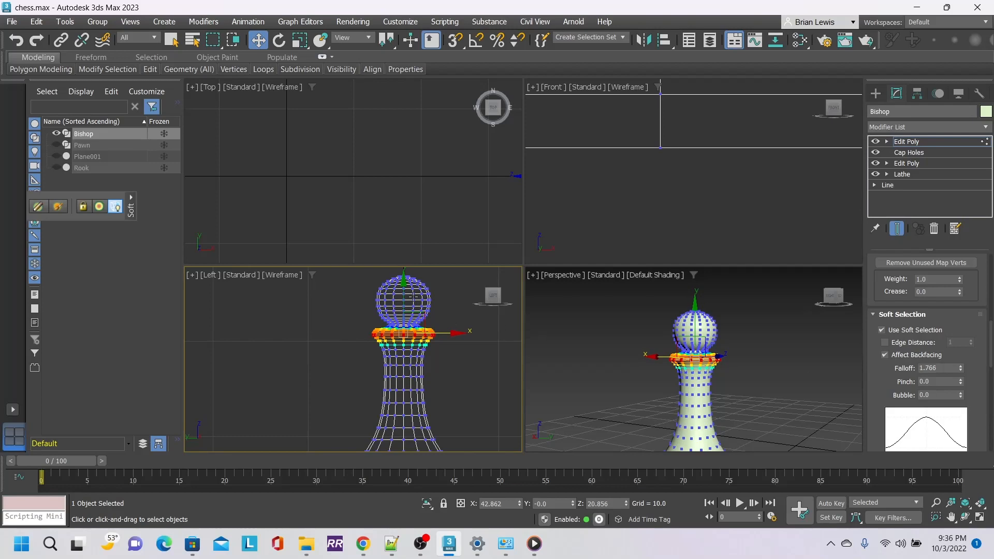
scroll(400, 324, "up", 5)
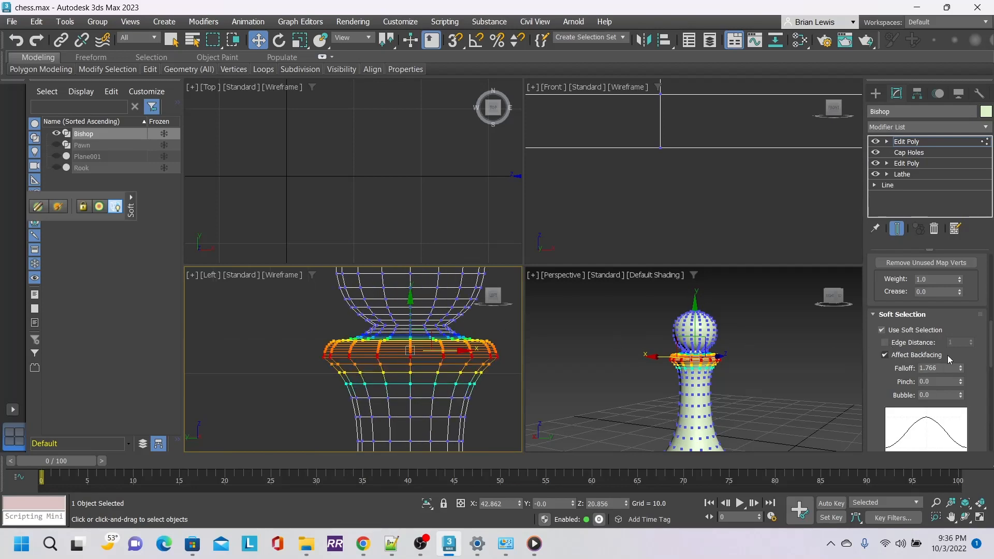
left_click_drag(961, 368, 962, 375)
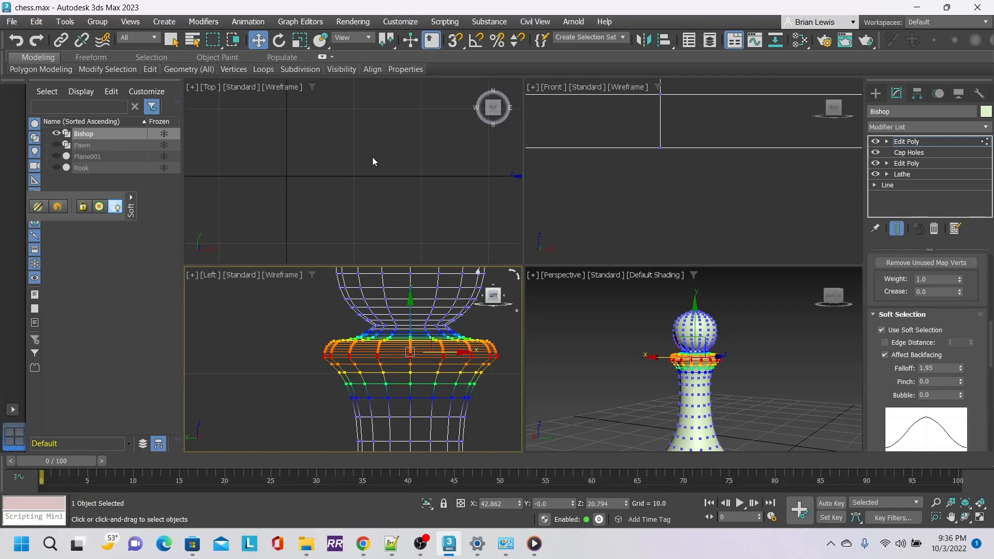
Step: Try scaling the soft-selected collar along X only in the Top view, and undo the stretch
scroll(365, 143, "down", 5)
middle_click_drag(448, 168, 384, 175)
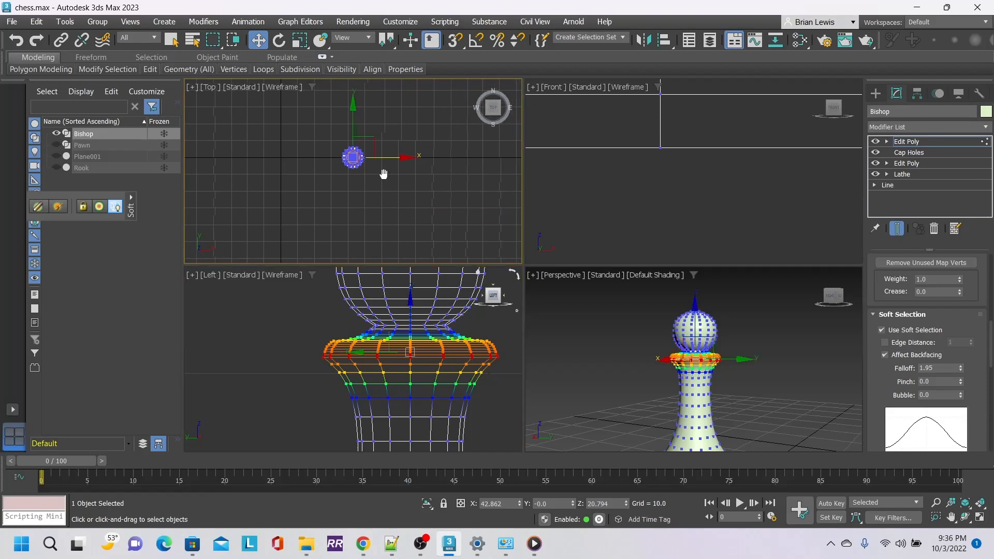
scroll(355, 168, "up", 6)
middle_click_drag(263, 164, 276, 206)
left_click(300, 39)
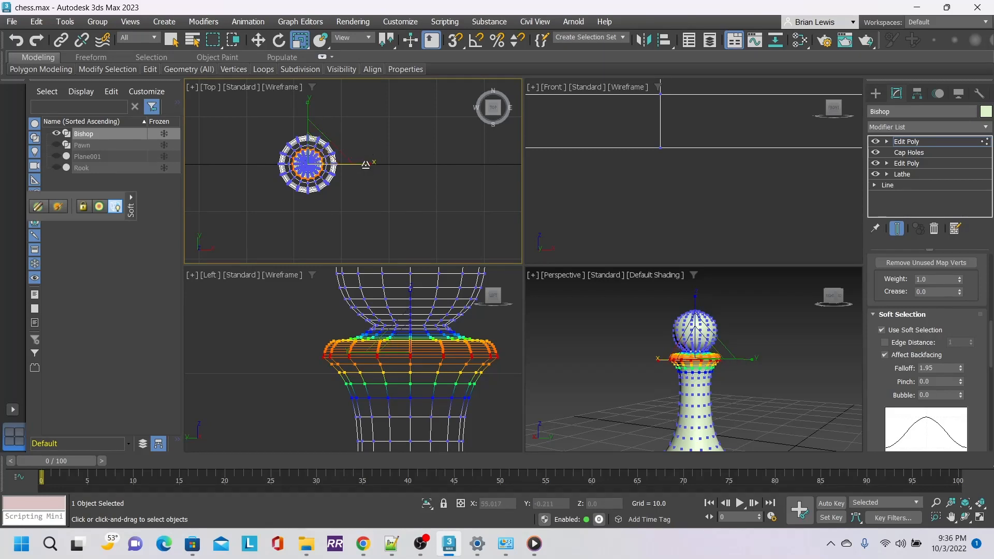
left_click_drag(366, 165, 473, 167)
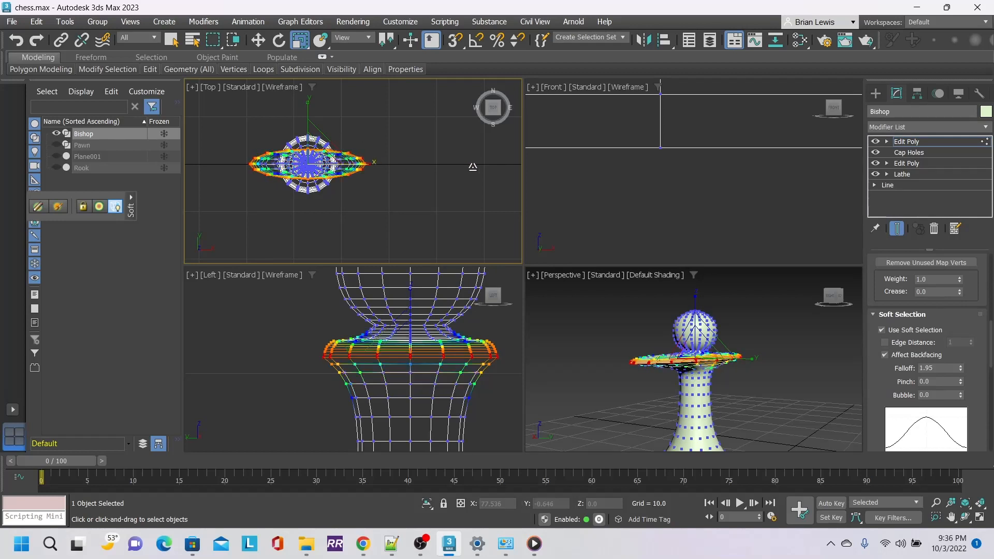
key("ctrl+z")
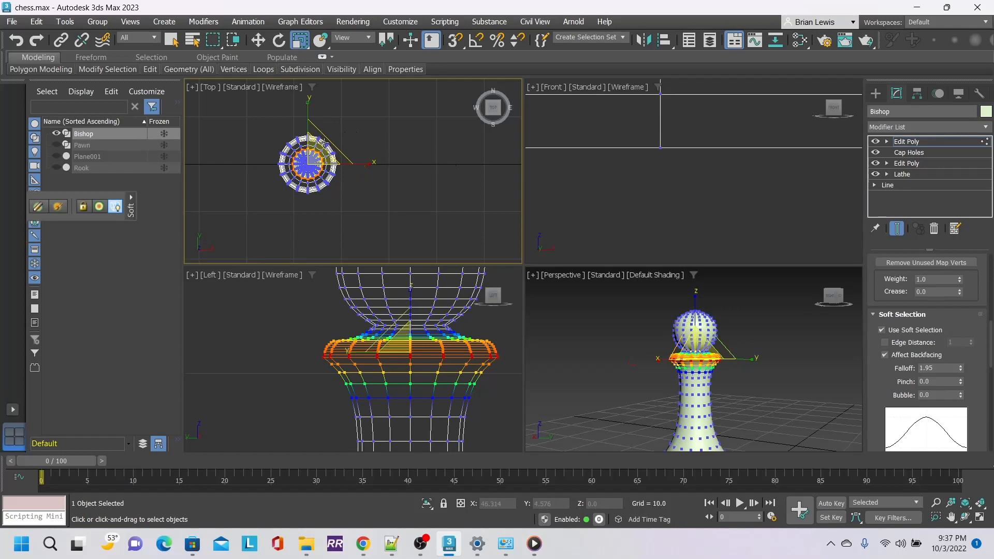
Step: Try scaling the collar with the multi-axis scale handles in the Top view, undoing each attempt
left_click_drag(322, 140, 373, 139)
key("ctrl+z")
mouse_move(315, 156)
left_mouse_down()
mouse_move(321, 97)
mouse_move(320, 148)
left_mouse_up()
key("ctrl+z")
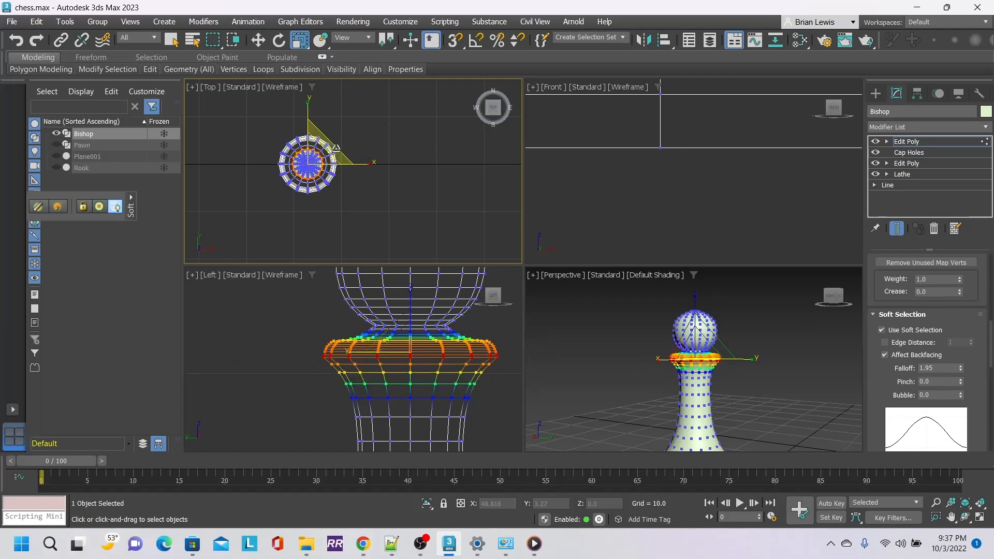
Step: Scale the soft-selected collar outward evenly in X and Y in the Top view to form a wider rim
left_click_drag(336, 147, 343, 133)
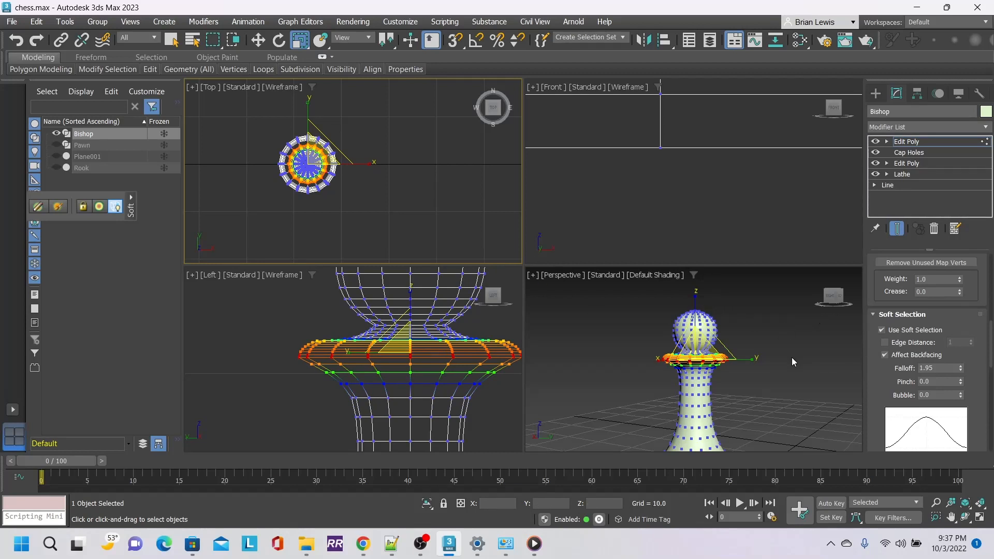
scroll(796, 364, "down", 3)
scroll(796, 363, "up", 3)
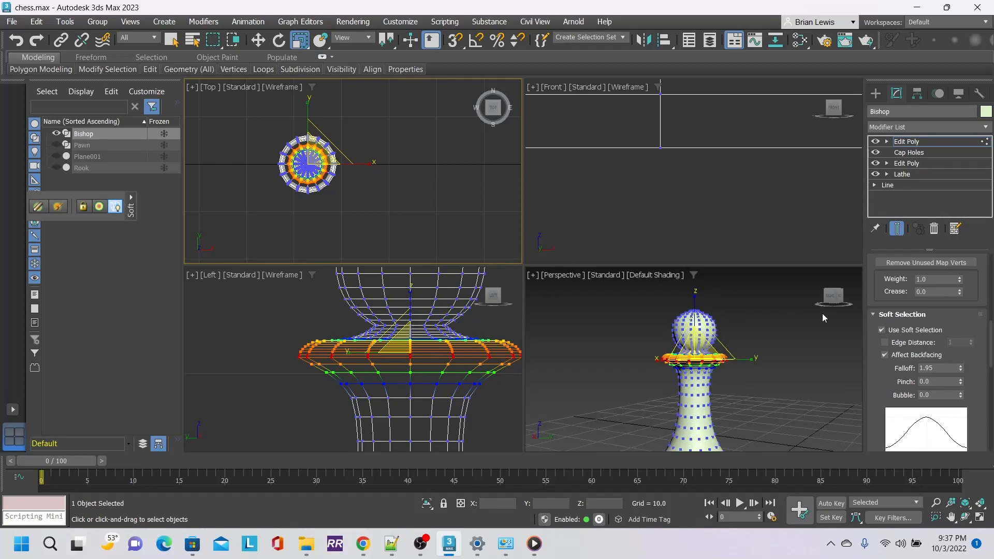
Step: Select the vertices at the very top of the head in the Left view and set the Soft Selection falloff to 5.207
middle_click_drag(334, 320, 239, 401)
middle_click_drag(434, 298, 440, 310)
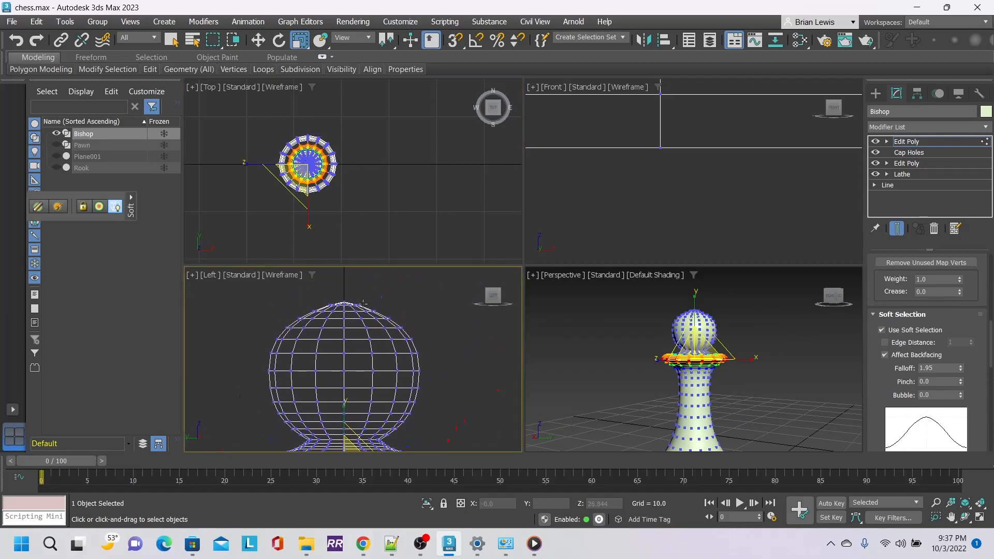
left_click(344, 300)
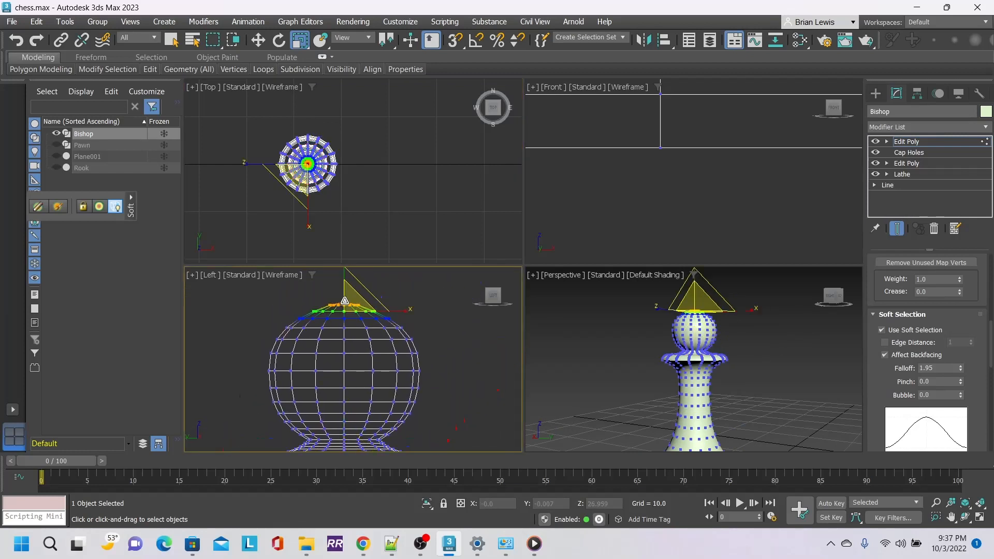
middle_click_drag(461, 376, 460, 355)
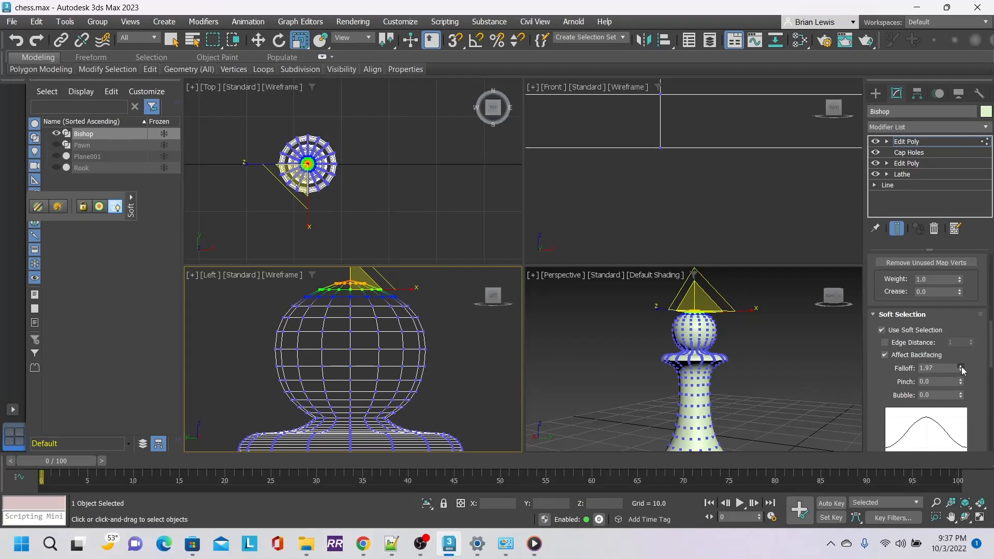
left_click_drag(961, 367, 957, 280)
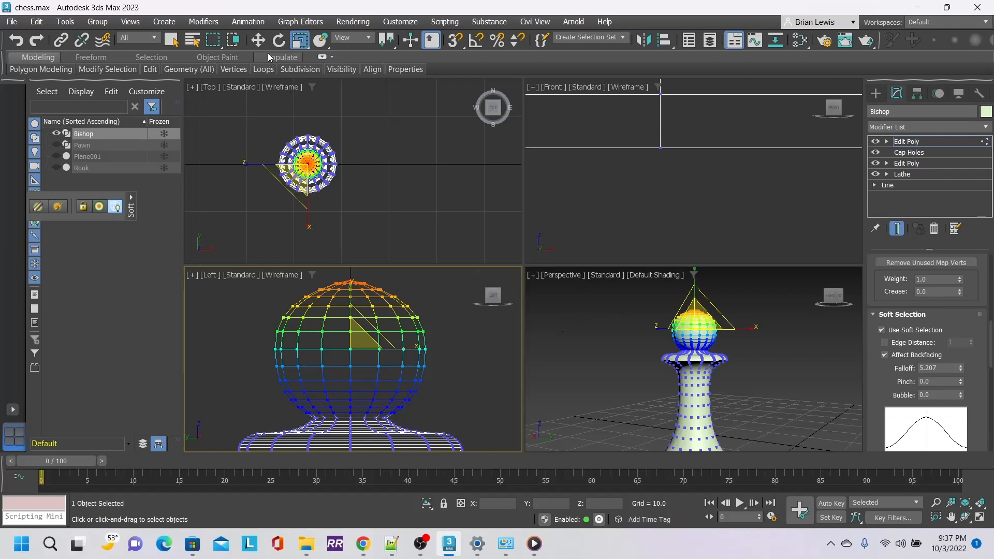
Step: Move the soft-selected top of the head straight up to a Z of about 27.5 for an egg-shaped head, and clear the selection
left_click(258, 40)
scroll(446, 344, "down", 2)
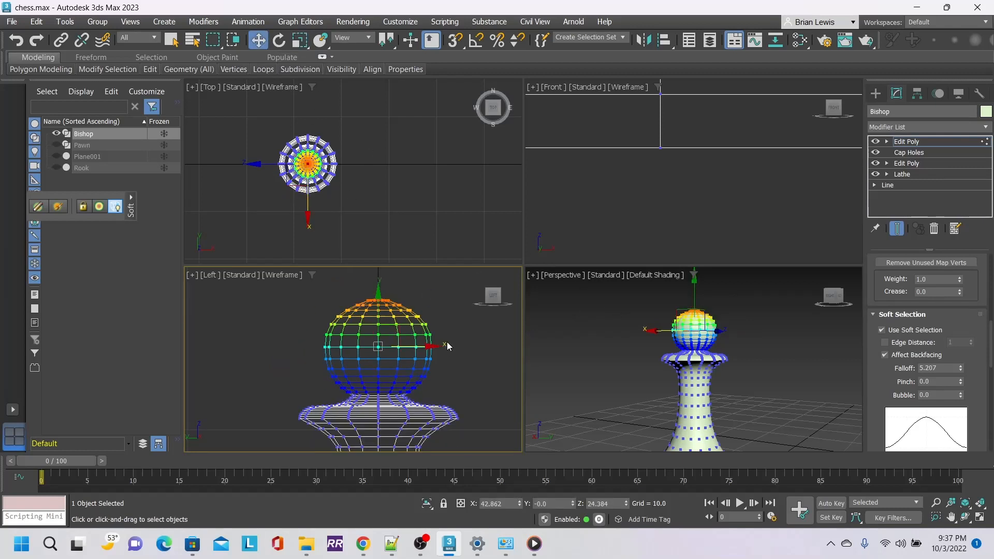
middle_click_drag(467, 338, 462, 381)
left_click_drag(372, 343, 377, 299)
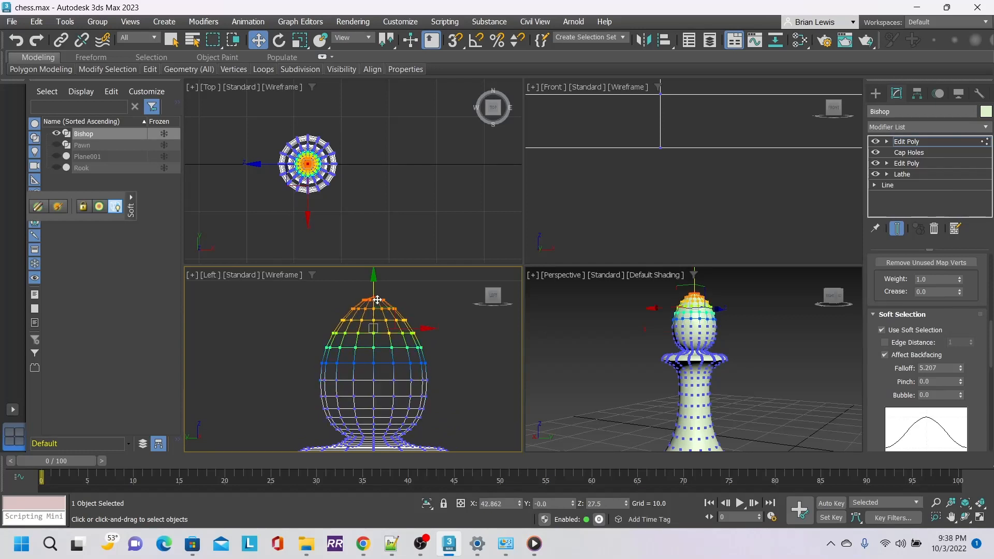
left_click(456, 362)
Step: Leave vertex-level editing of the Bishop and review the whole piece from an angle in the Perspective view
mouse_move(782, 360)
middle_mouse_down()
mouse_move(767, 353)
mouse_move(763, 320)
mouse_move(765, 366)
middle_mouse_up()
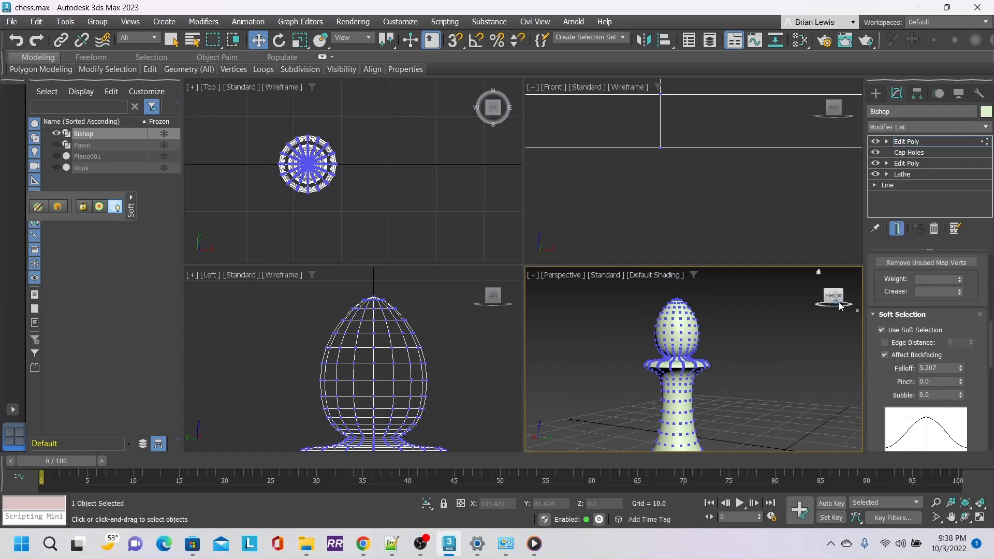
left_click_drag(840, 304, 729, 325)
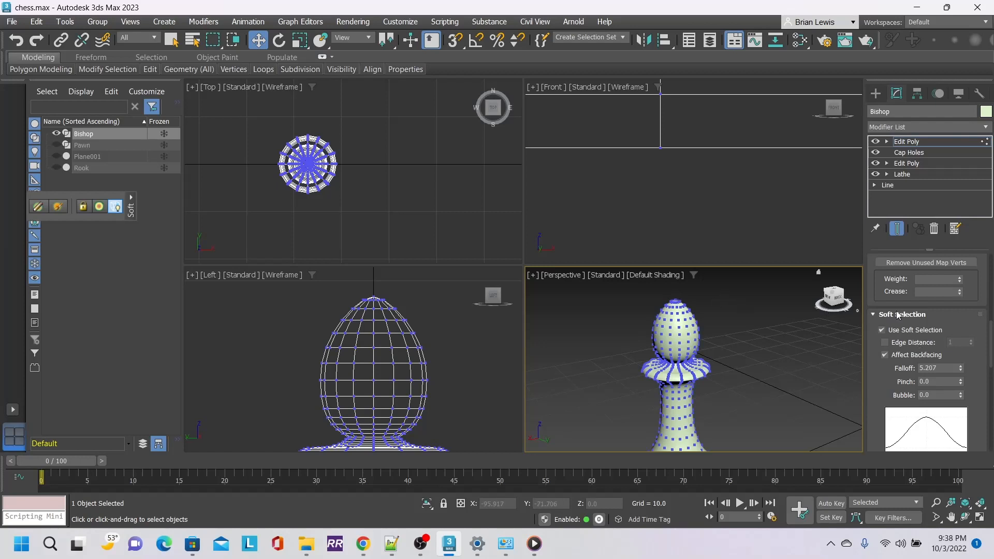
scroll(897, 314, "up", 8)
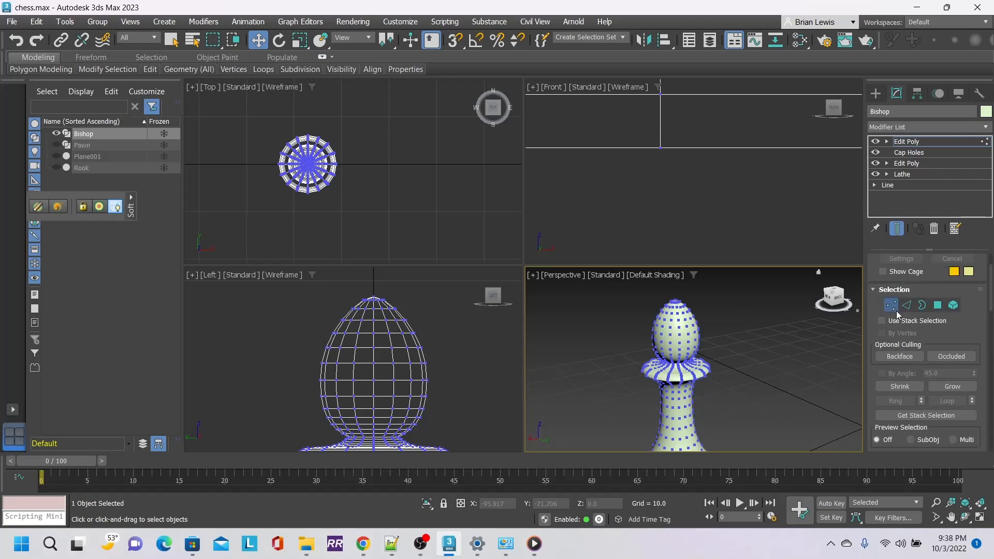
left_click(892, 306)
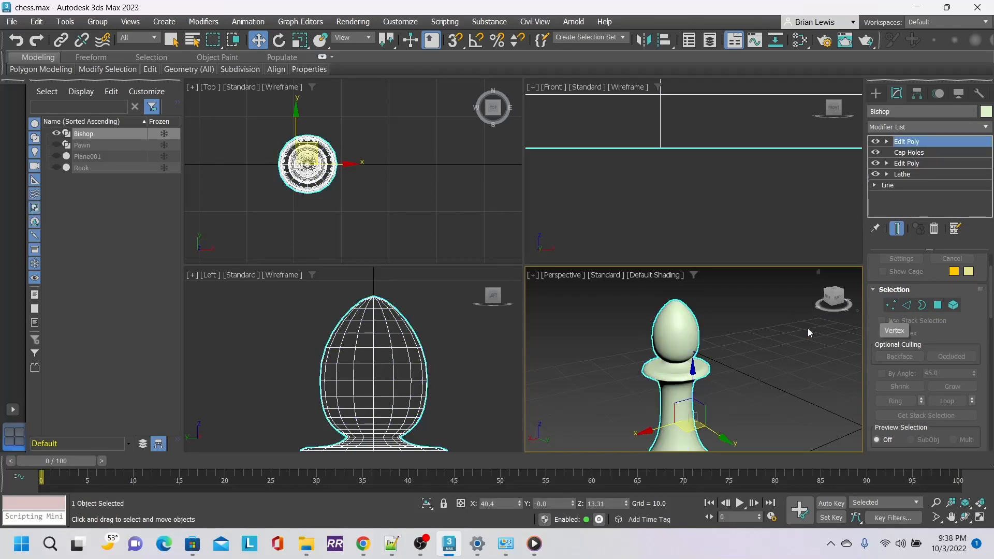
scroll(768, 342, "down", 3)
middle_click_drag(772, 369, 771, 374)
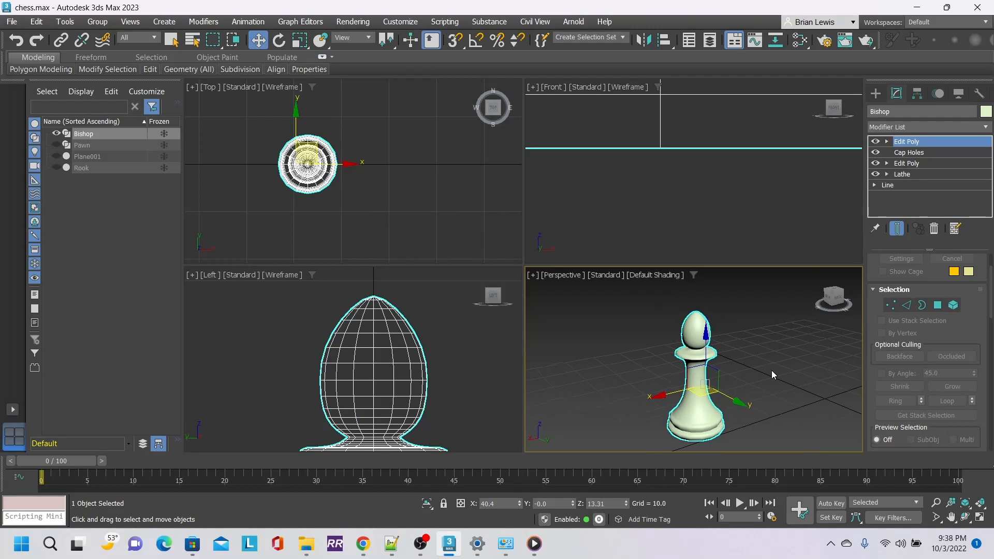
Step: Create a small sphere with a radius of about 0.52 at the centre of the bishop in the Top view
left_click(878, 98)
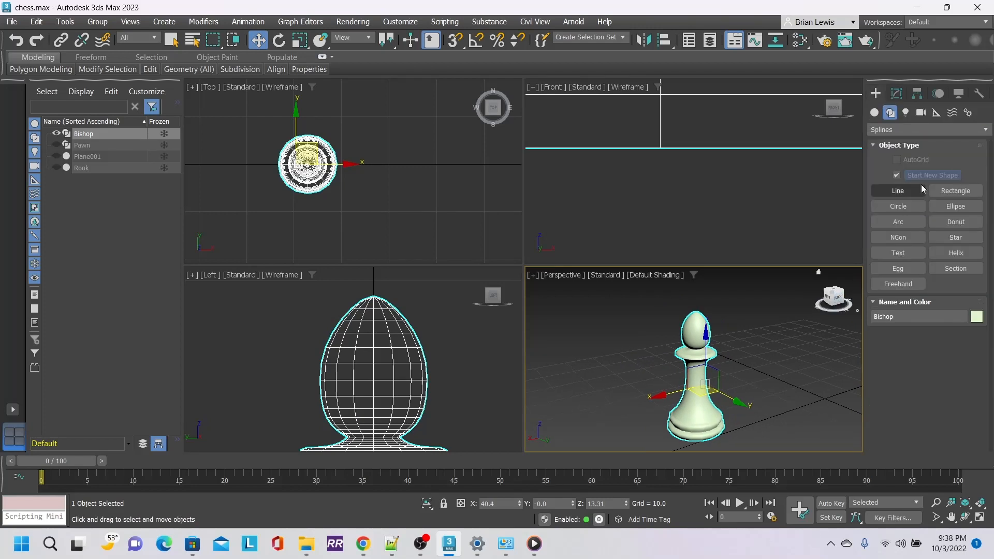
left_click(875, 114)
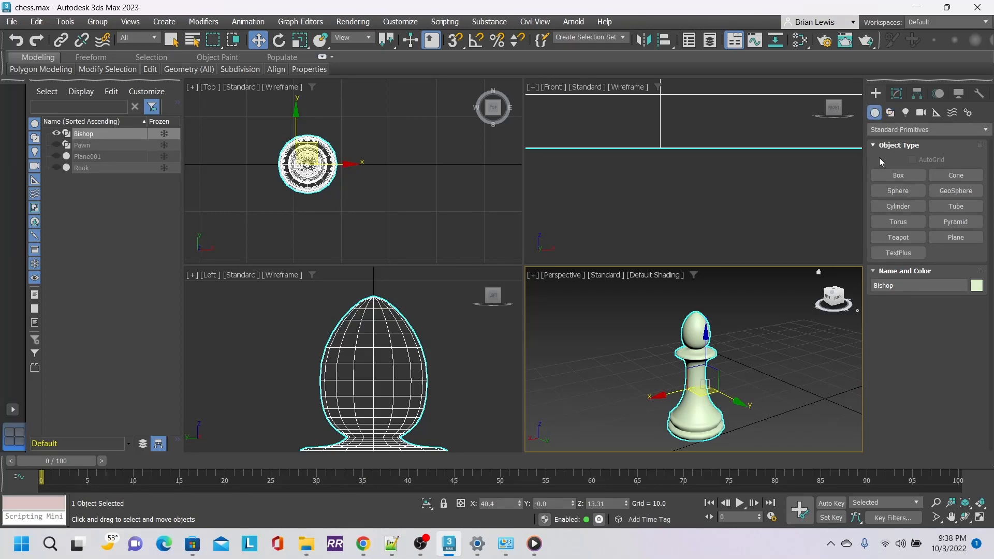
left_click(901, 193)
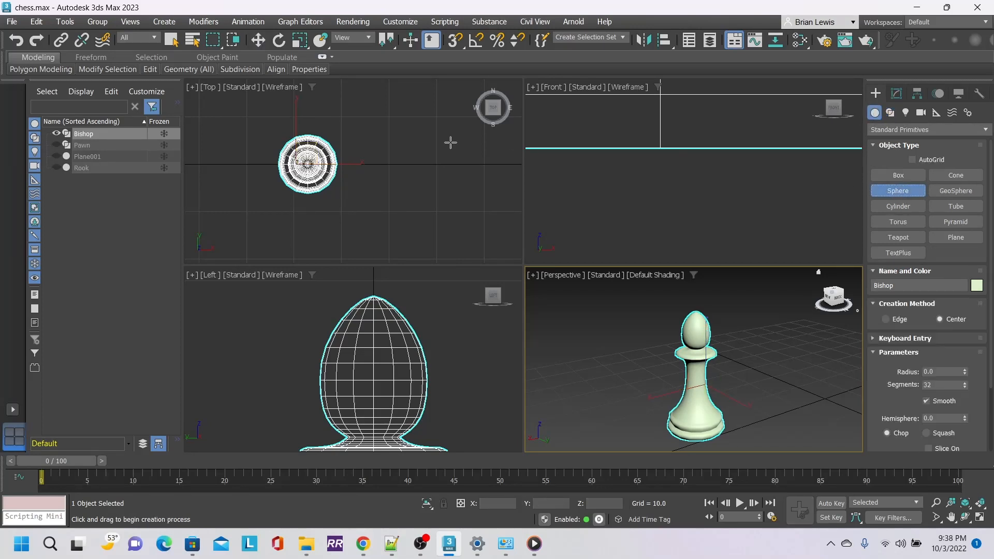
scroll(302, 172, "up", 2)
scroll(299, 170, "up", 3)
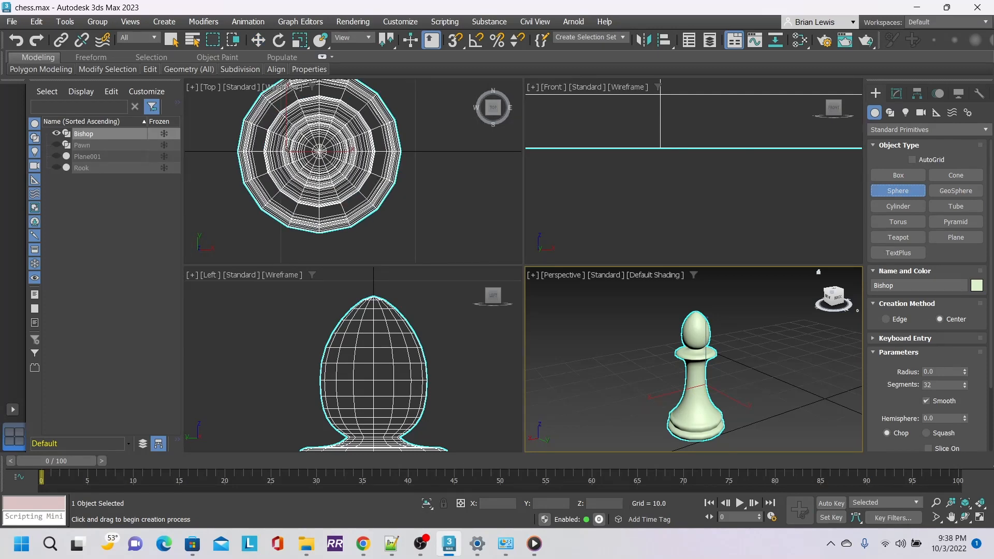
left_click_drag(320, 151, 320, 151)
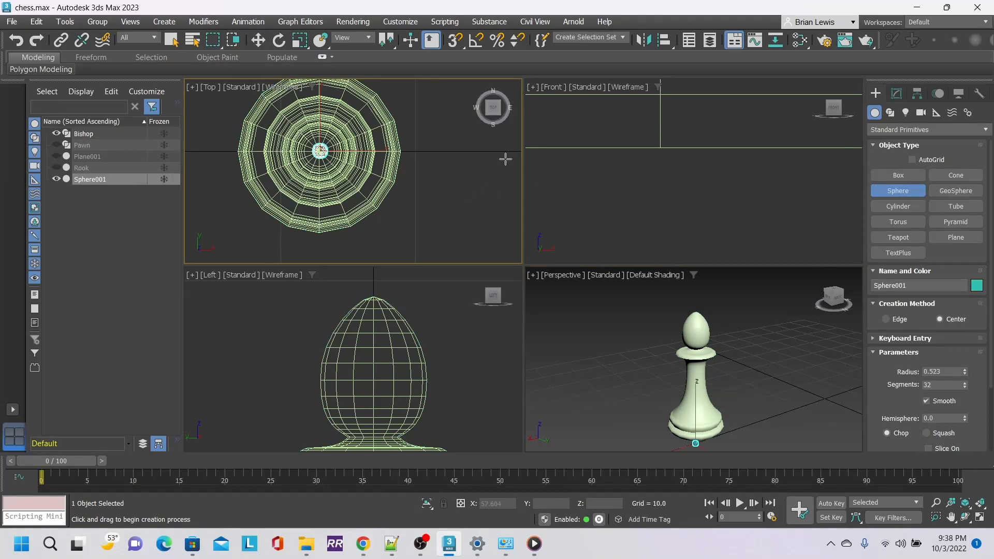
Step: Move the small sphere straight up onto the tip of the bishop's head, to a Z of about 29.25
left_click(258, 40)
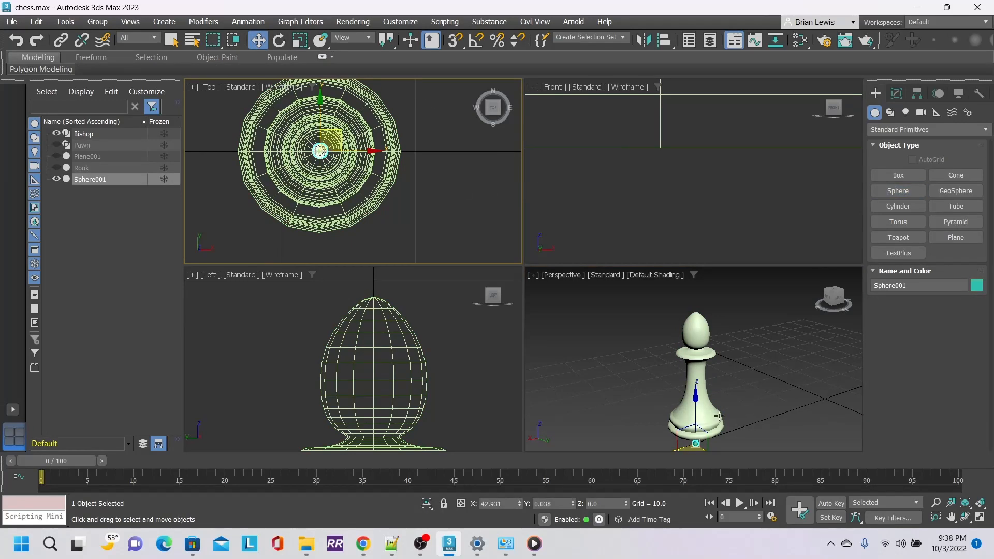
middle_click_drag(761, 387, 761, 381)
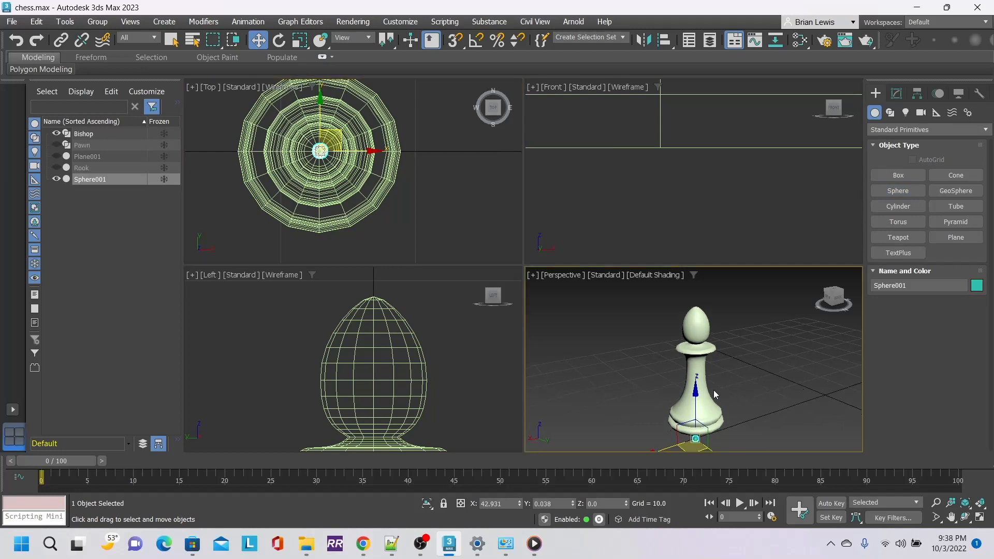
left_click_drag(696, 394, 723, 260)
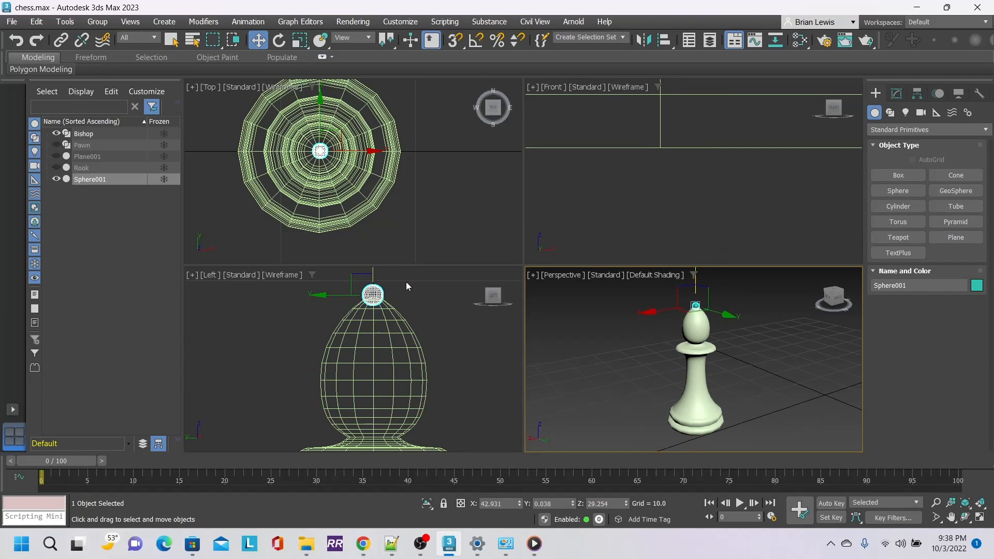
Step: Centre the sphere horizontally on the tip of the head in the Left view, at a Y of about 0
scroll(406, 282, "up", 2)
scroll(325, 309, "up", 3)
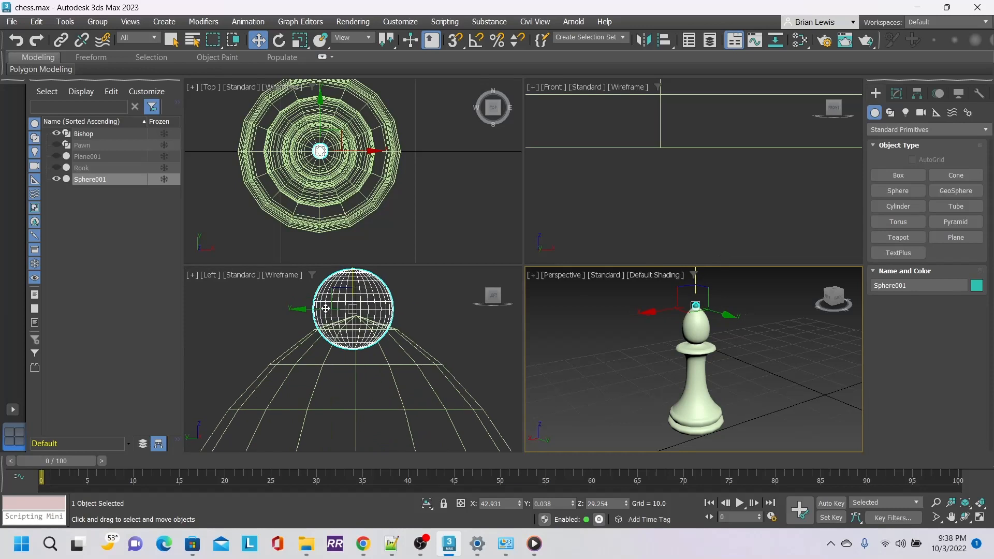
right_click(434, 317)
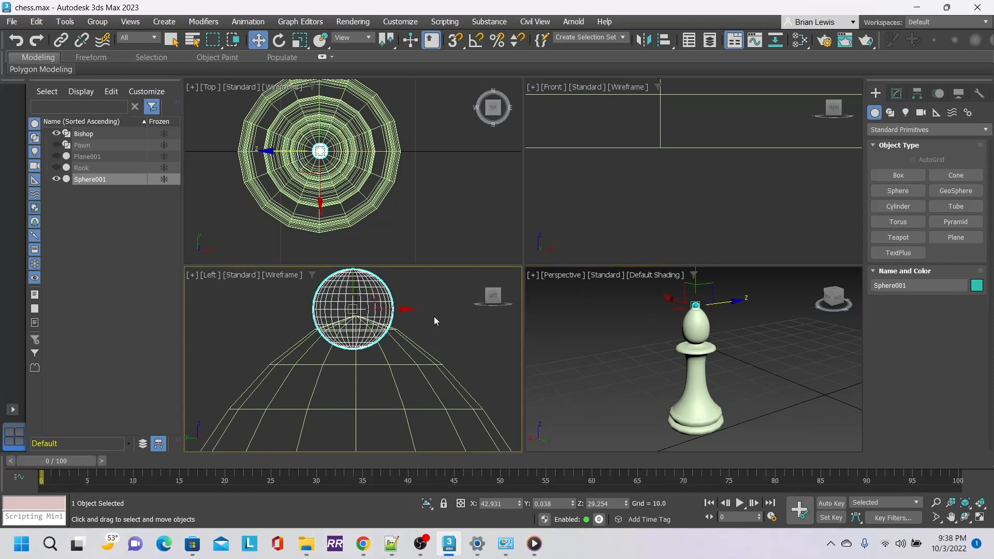
left_click_drag(398, 307, 402, 307)
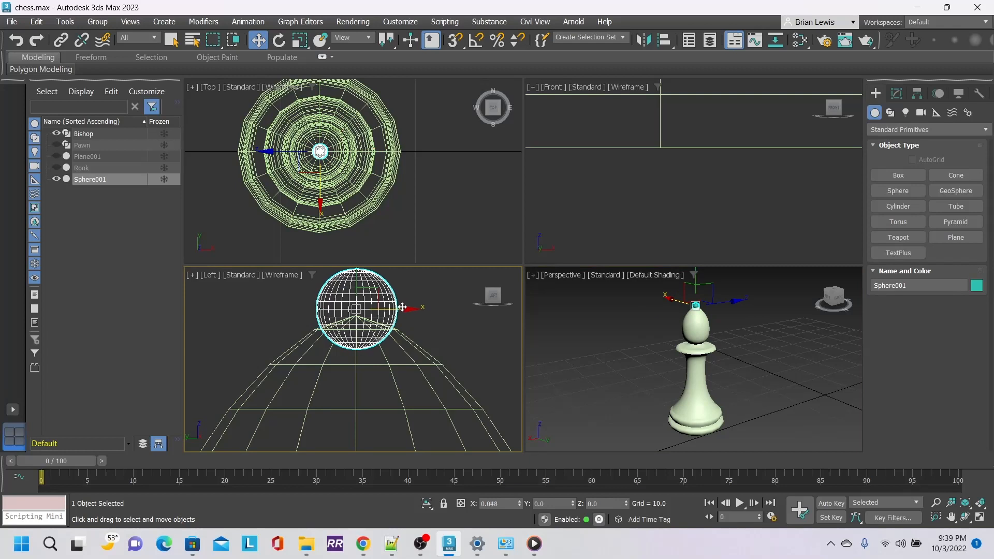
left_click_drag(402, 307, 402, 307)
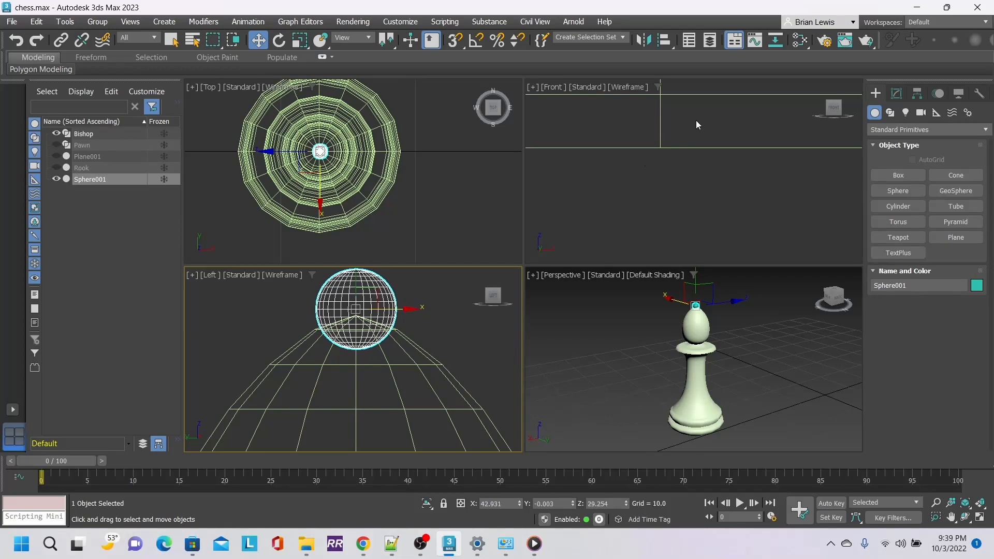
Step: Centre the sphere on the head's tip in the Front view, at an X of about 42.86, and clear the selection
middle_click_drag(696, 120, 684, 258)
scroll(684, 258, "down", 8)
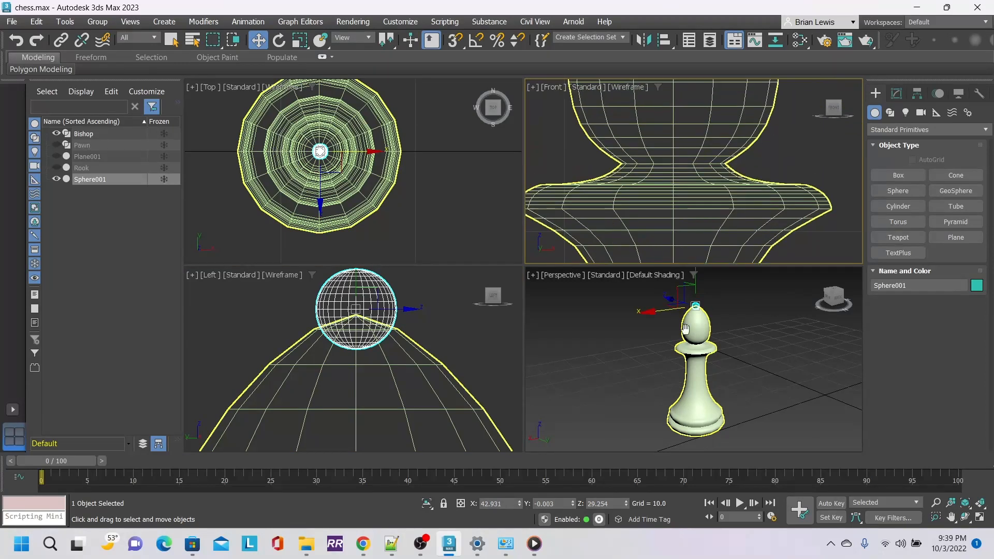
scroll(709, 135, "up", 5)
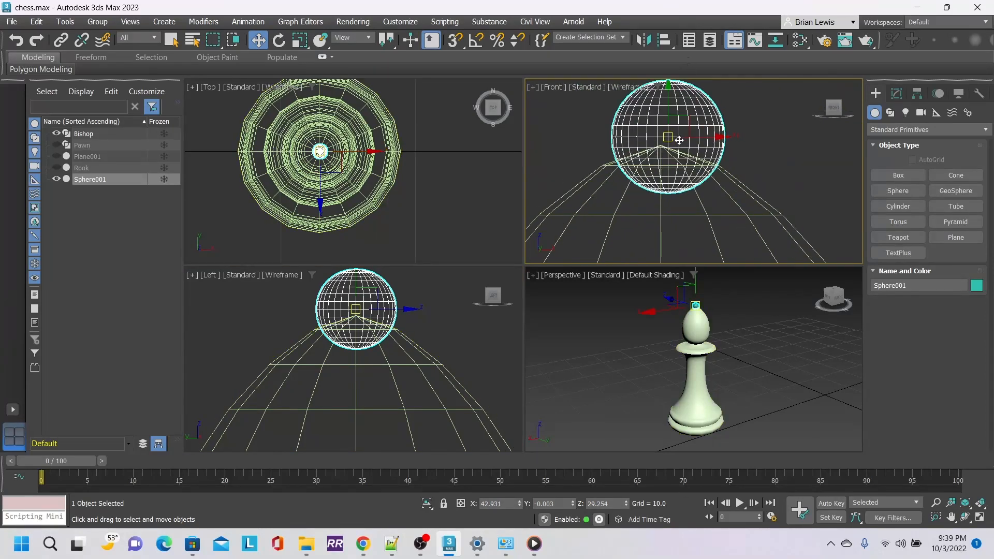
left_click_drag(707, 134, 698, 133)
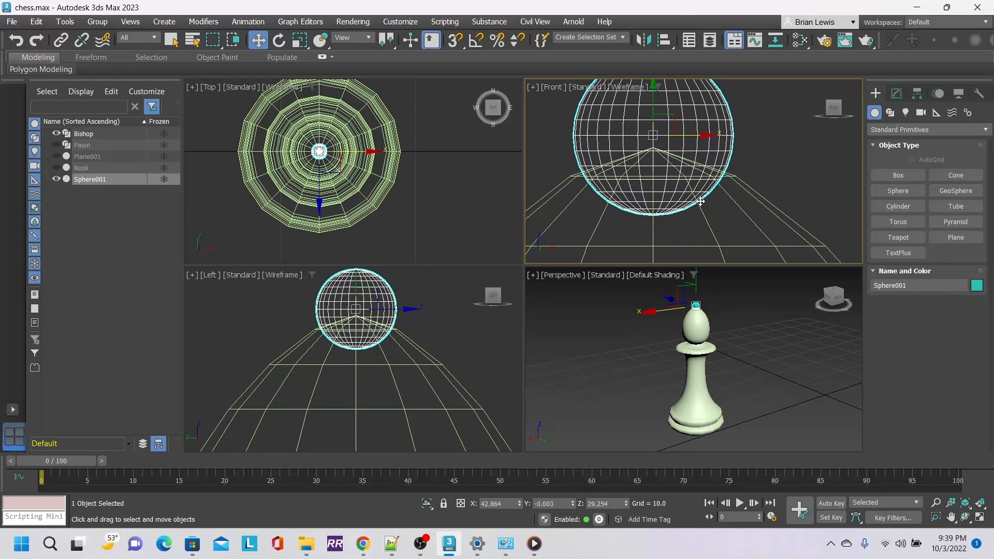
scroll(700, 199, "down", 6)
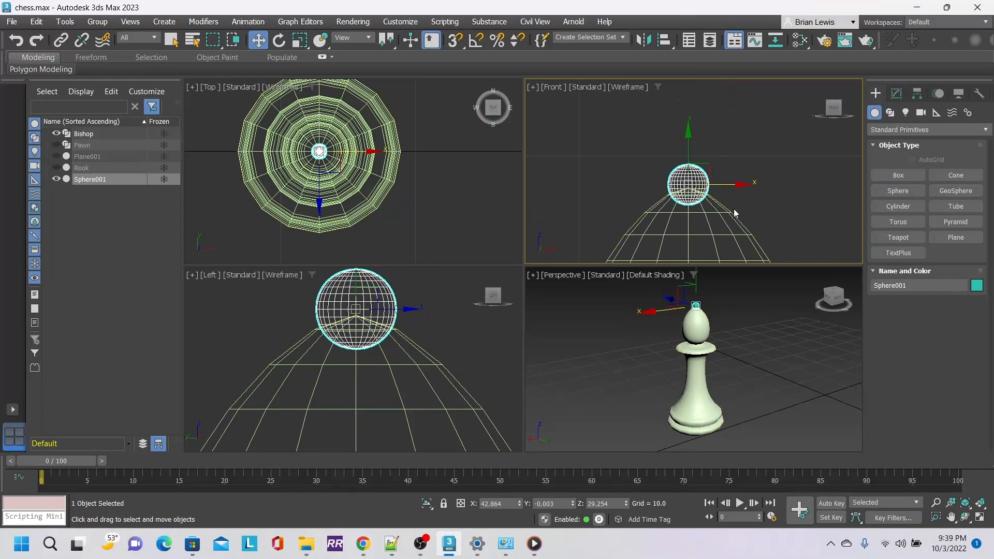
left_click(731, 333)
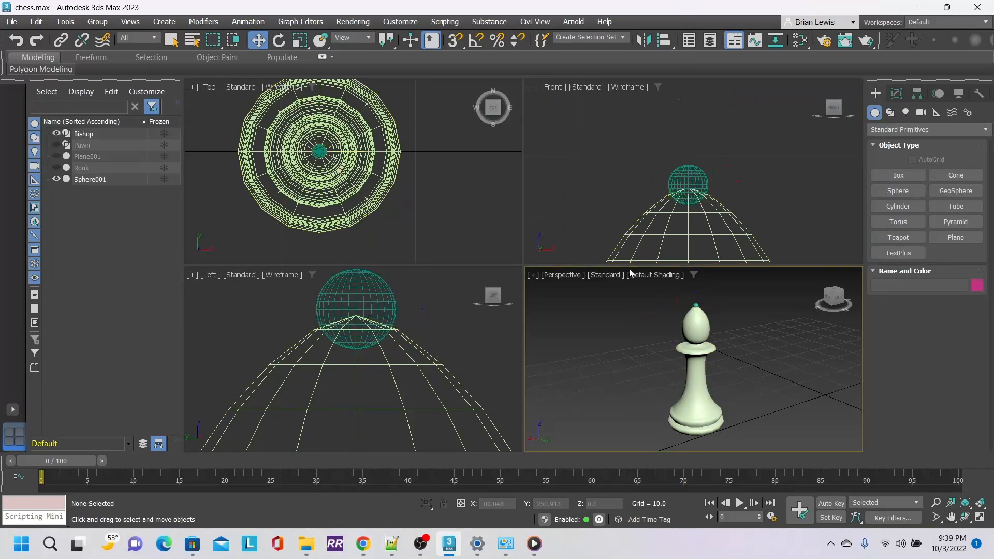
Step: Create a thin box about 14.25 long, 7.13 wide and 0.65 high over one half of the bishop in the Top view
scroll(413, 164, "down", 3)
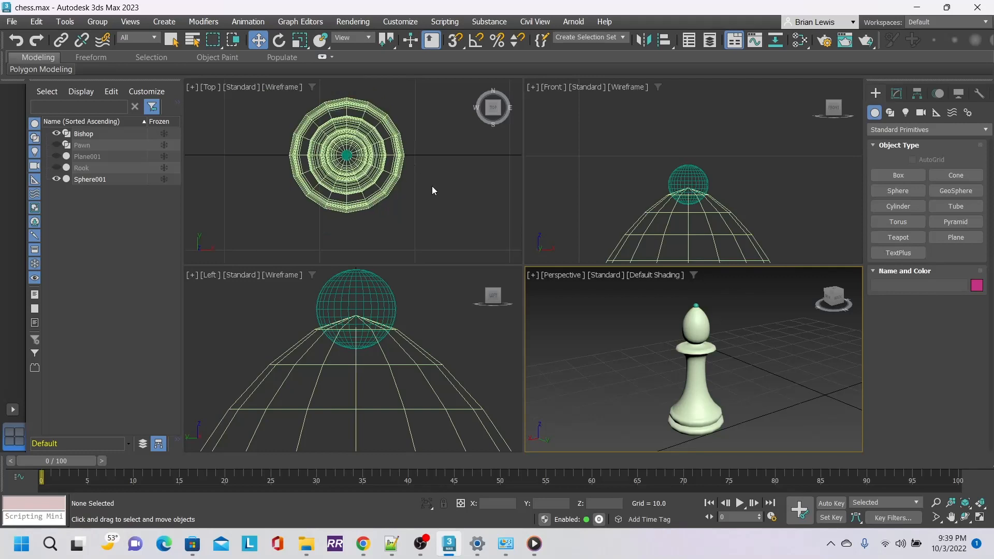
scroll(423, 386, "down", 6)
middle_click_drag(458, 415, 388, 305)
scroll(430, 337, "down", 5)
middle_click_drag(449, 132, 440, 143)
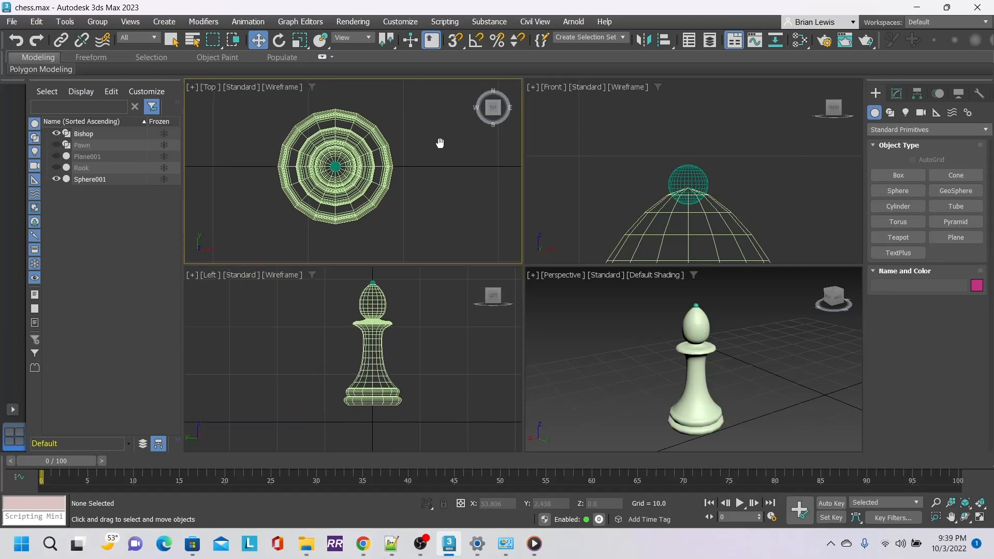
scroll(771, 232, "down", 5)
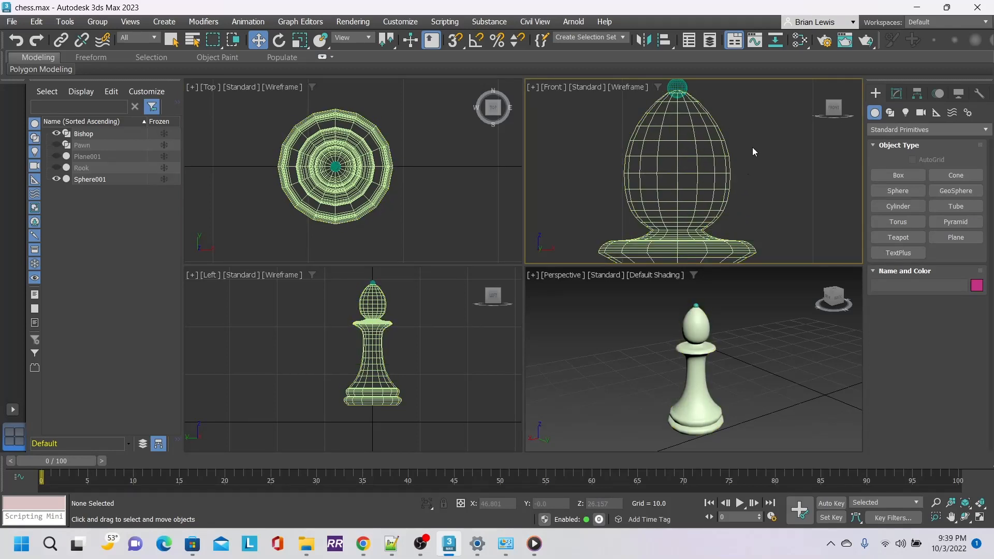
left_click(895, 176)
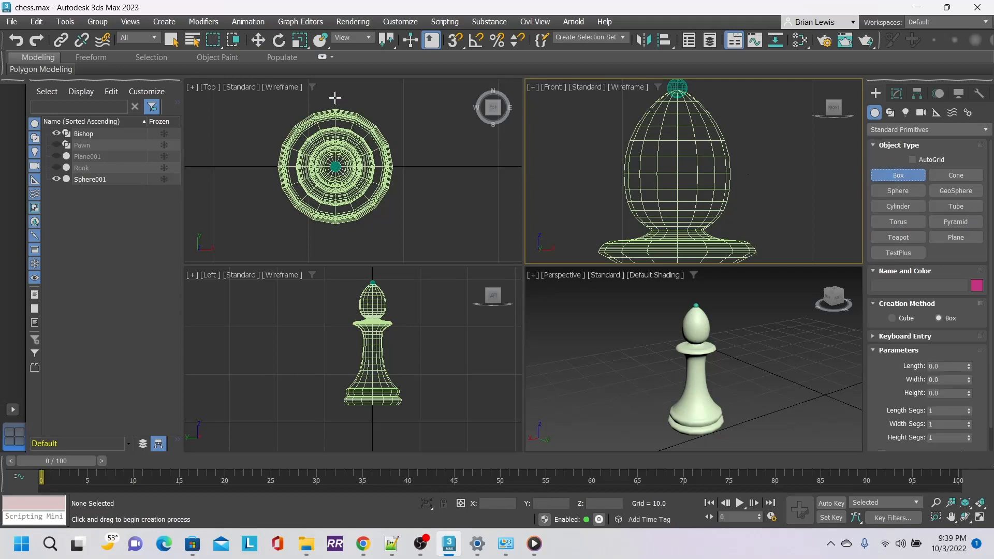
left_click_drag(334, 97, 403, 234)
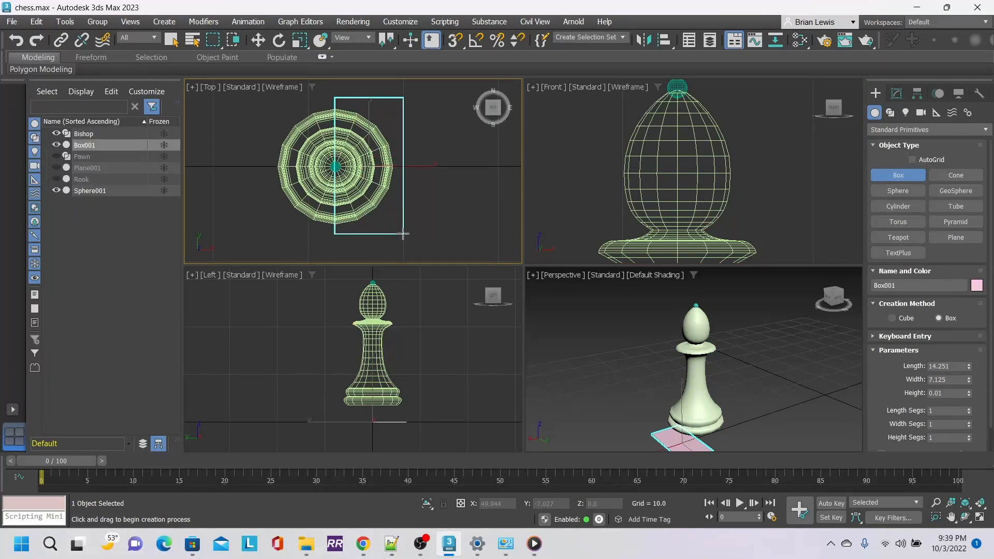
mouse_move(644, 401)
middle_mouse_down()
mouse_move(634, 385)
mouse_move(642, 410)
middle_mouse_up()
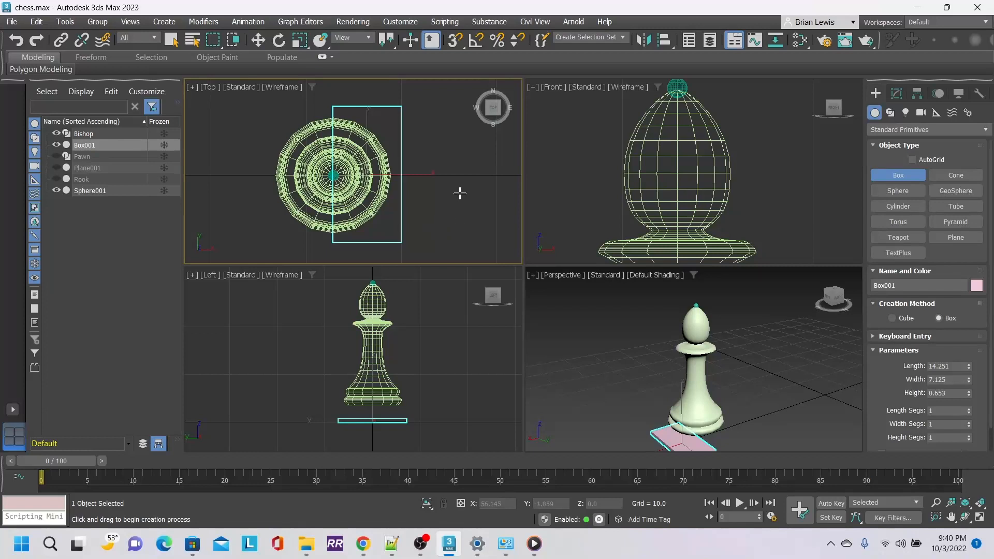
Step: Move the box straight up to the bishop's head, to a Z of about 26.3
scroll(593, 399, "down", 4)
scroll(600, 391, "up", 4)
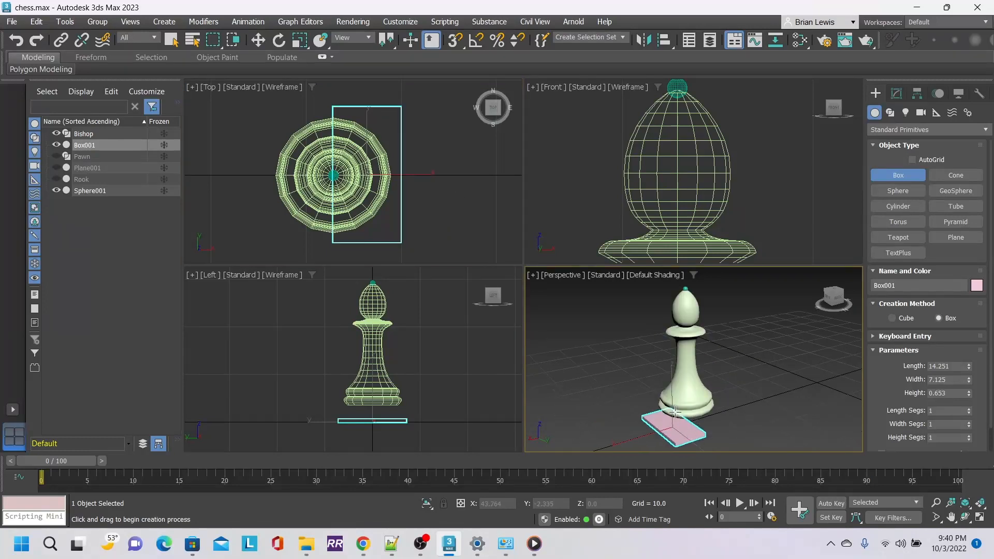
left_click(258, 41)
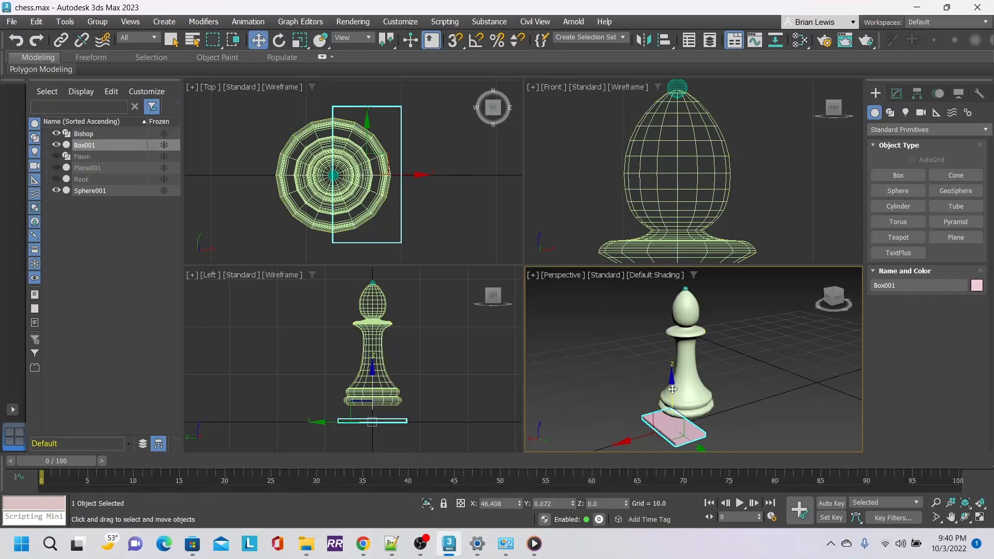
left_click_drag(673, 387, 670, 273)
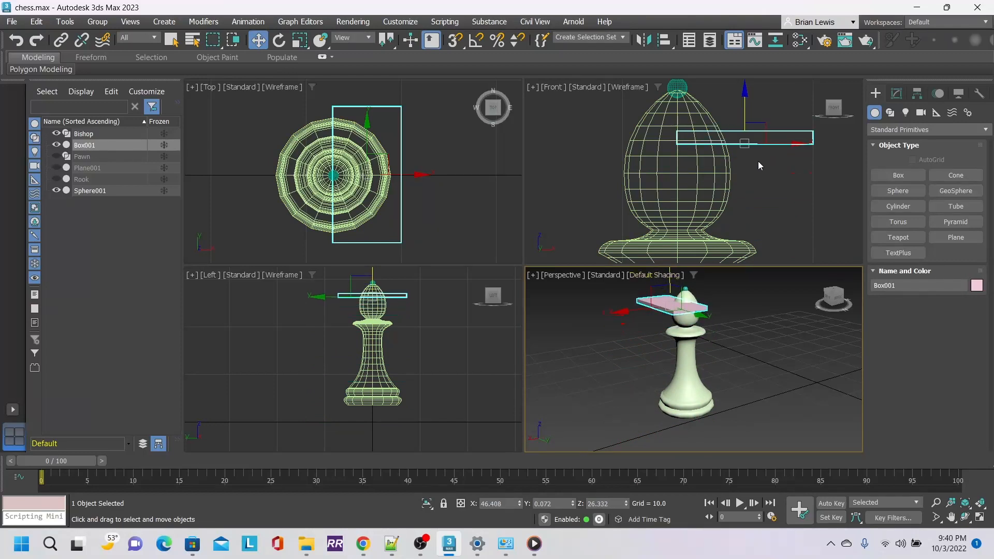
Step: Tilt the box about 32 degrees in the Front view, raise it to a Z of about 26.8, and check its diagonal position in Perspective
middle_click_drag(758, 165, 760, 180)
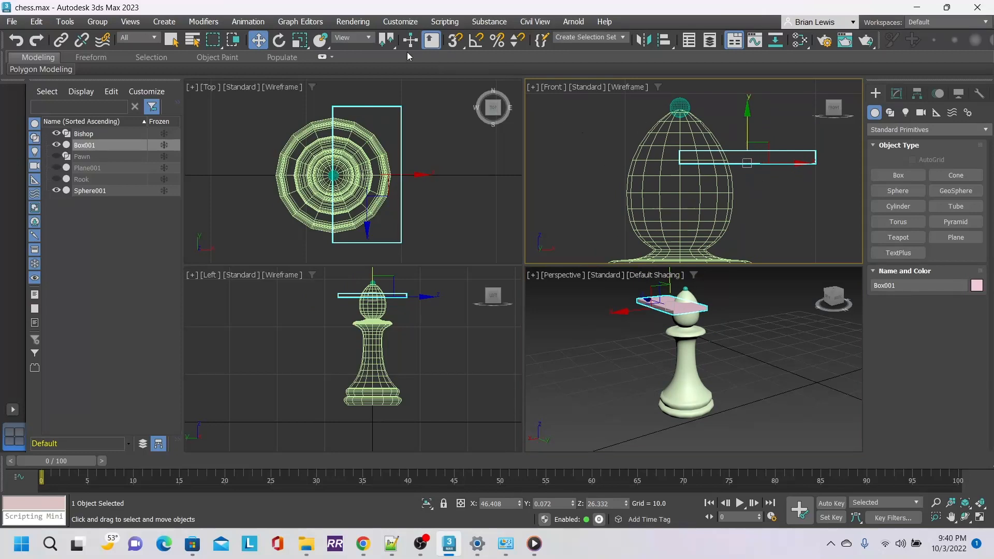
left_click(279, 40)
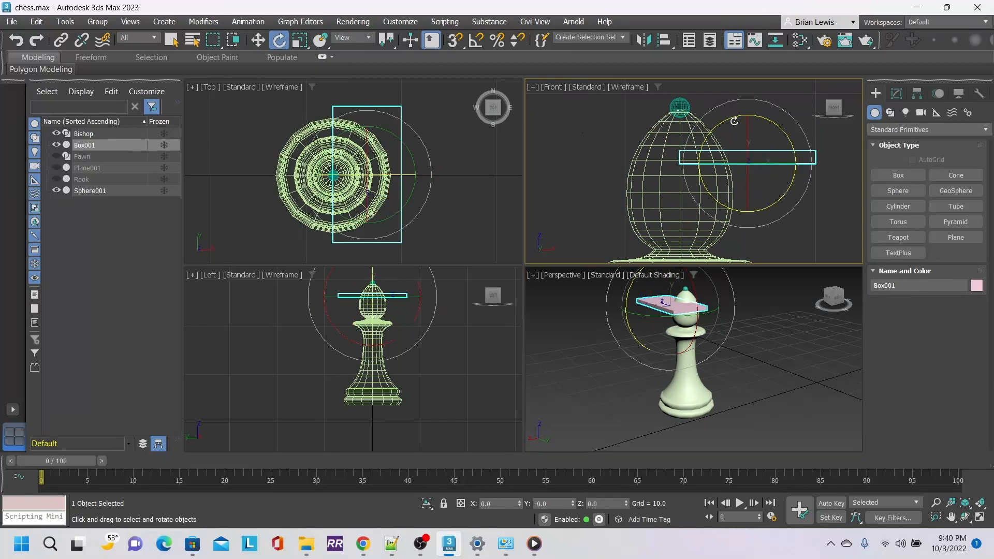
left_click_drag(729, 120, 707, 150)
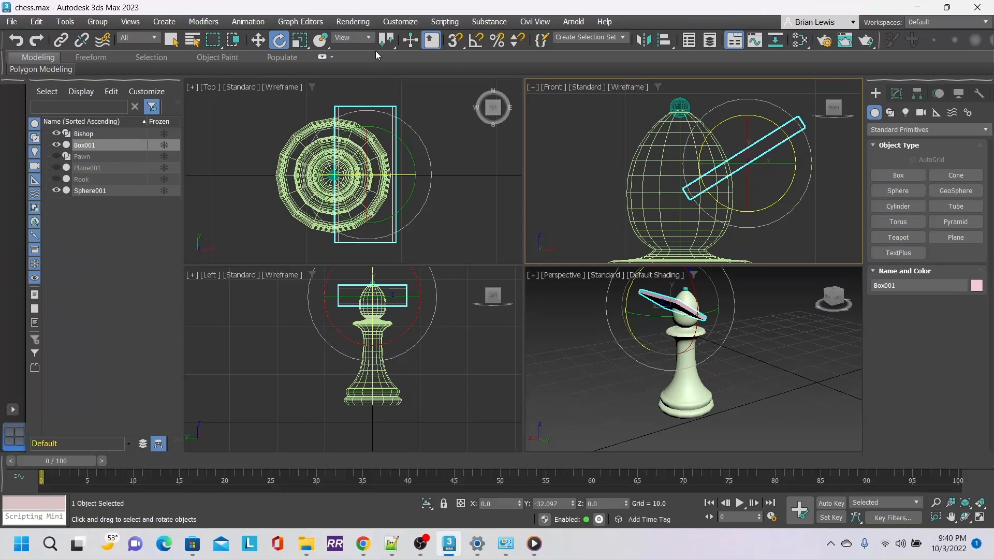
left_click(258, 40)
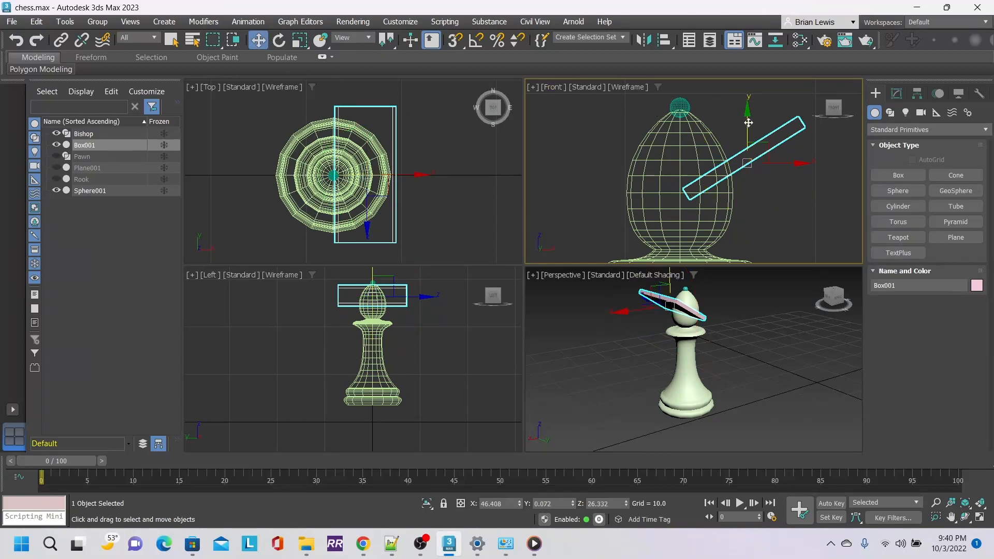
left_click_drag(748, 122, 748, 118)
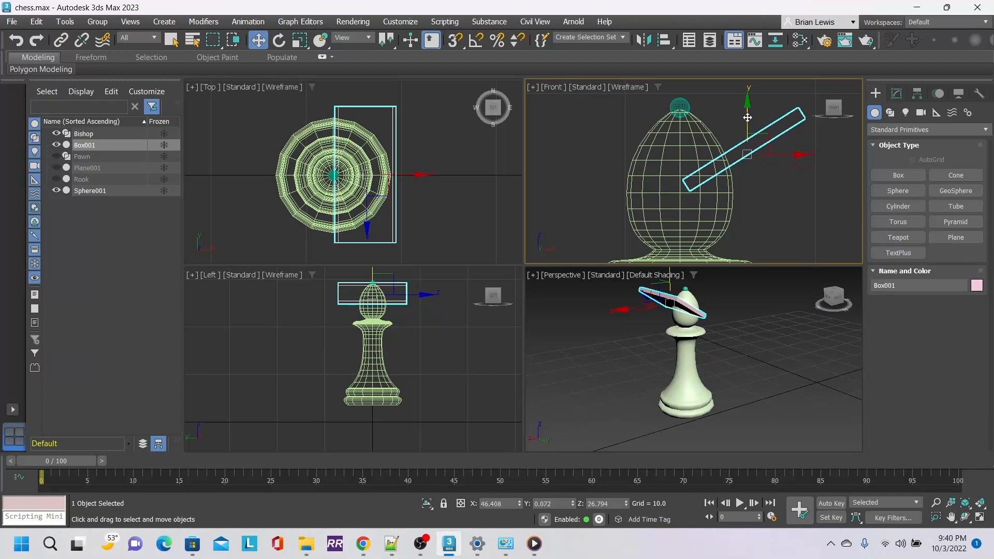
left_click(773, 209)
left_click_drag(828, 296, 824, 294)
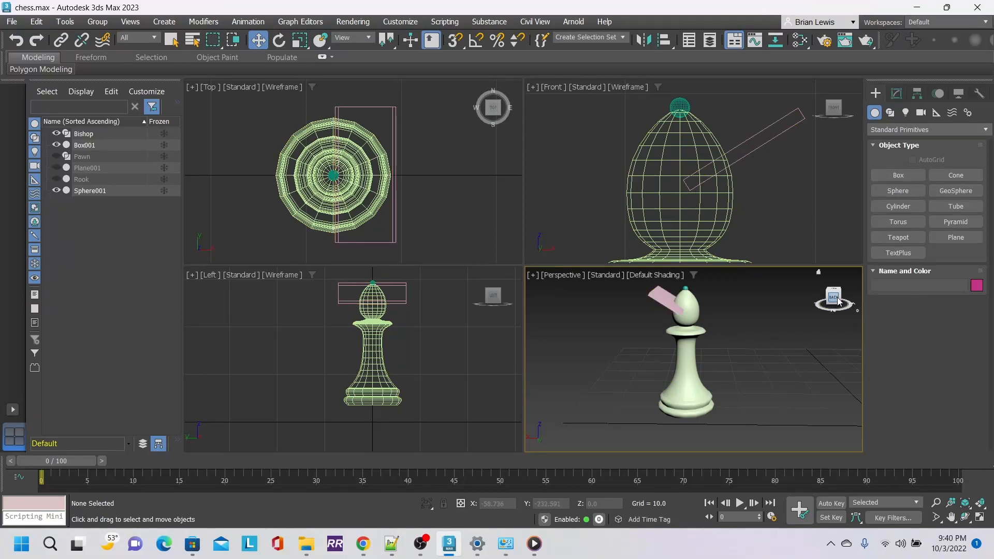
left_click_drag(839, 299, 785, 298)
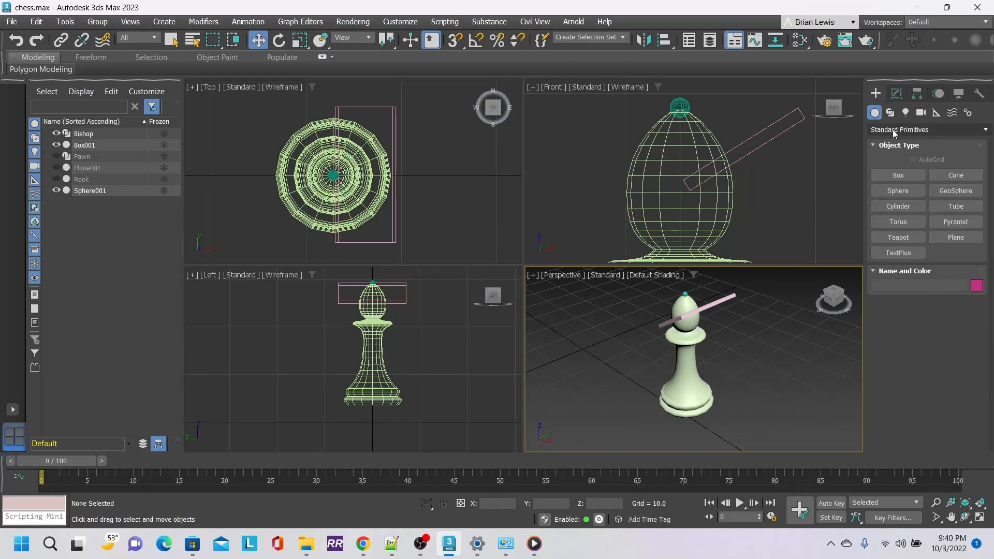
Step: Turn the Bishop into a Boolean compound object and add the slanted box and the small sphere as operands
left_click(944, 129)
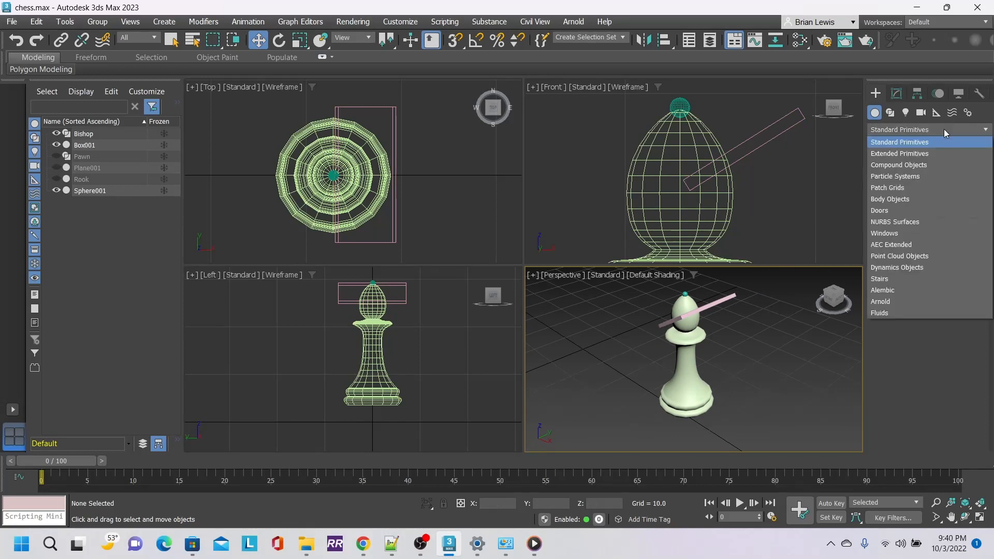
left_click(921, 165)
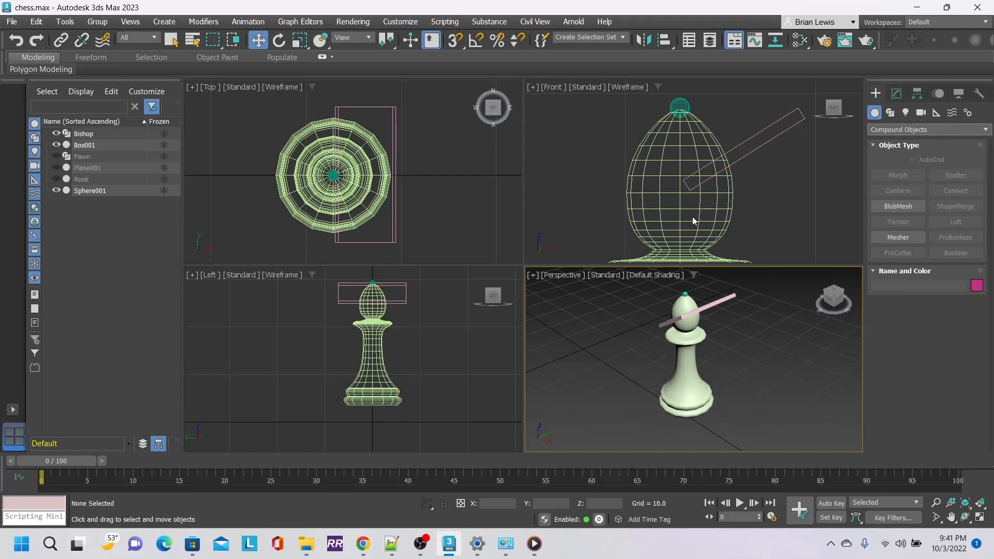
left_click(677, 208)
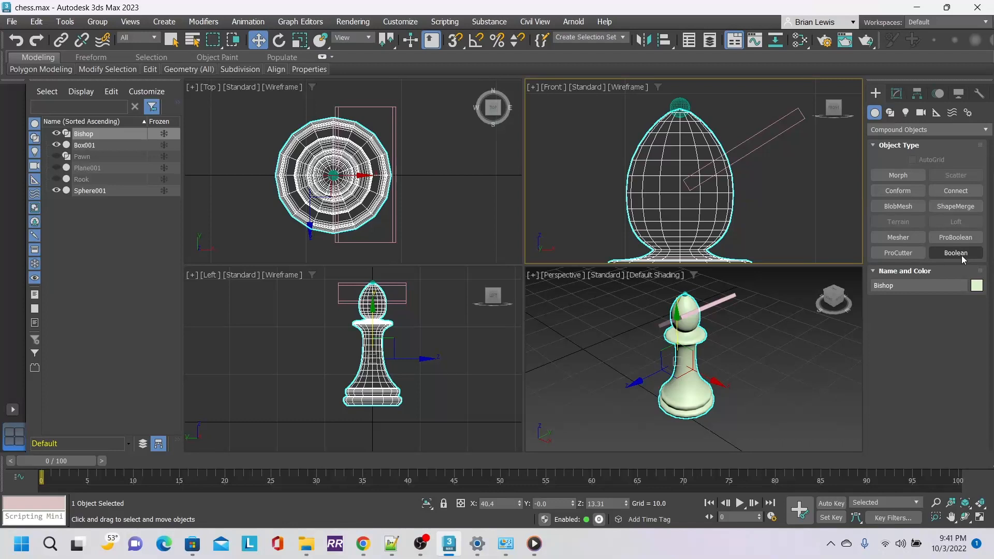
left_click(955, 253)
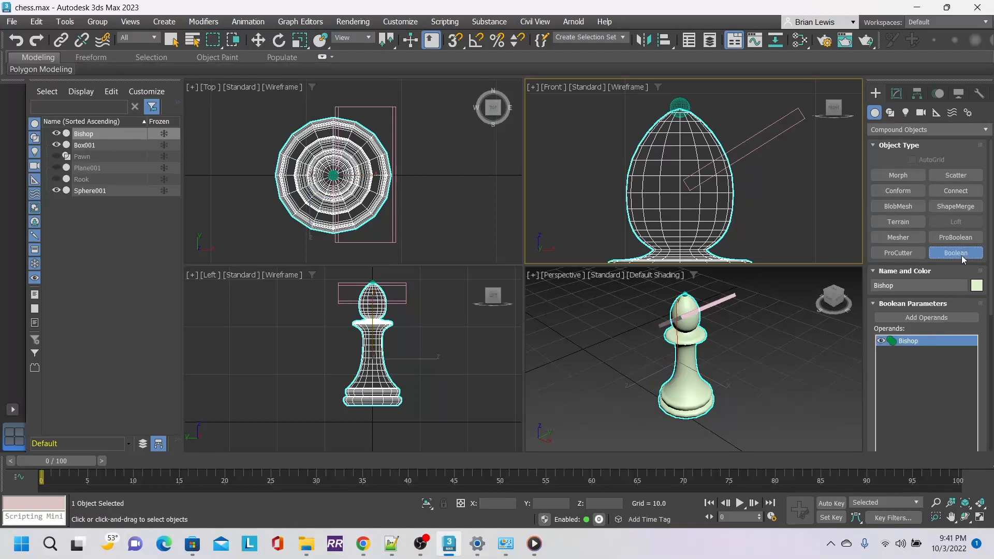
left_click(930, 318)
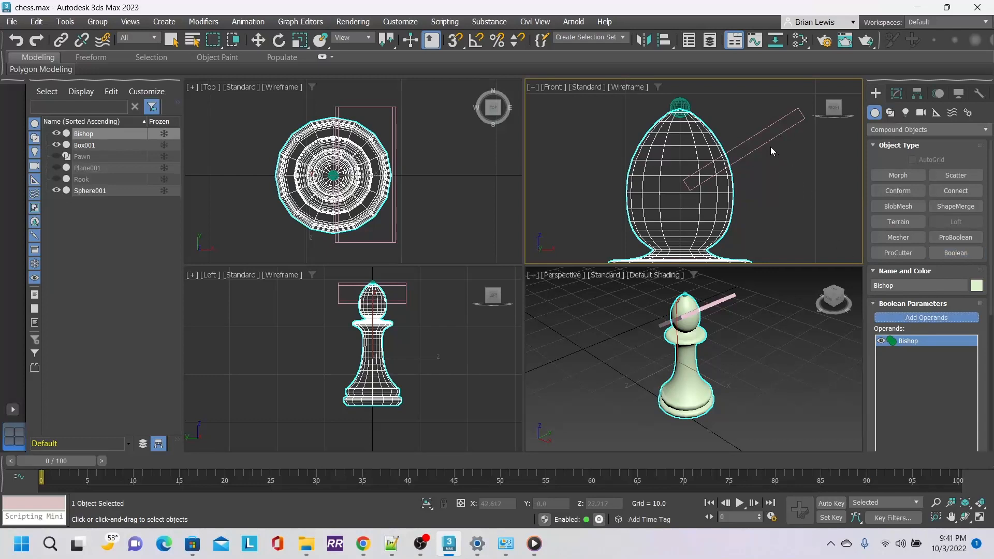
left_click(771, 133)
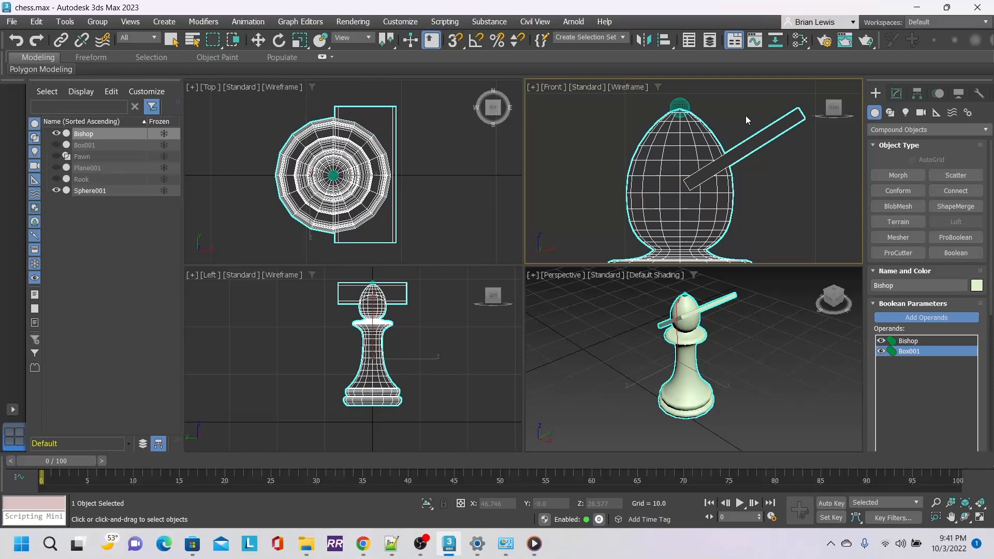
left_click(680, 107)
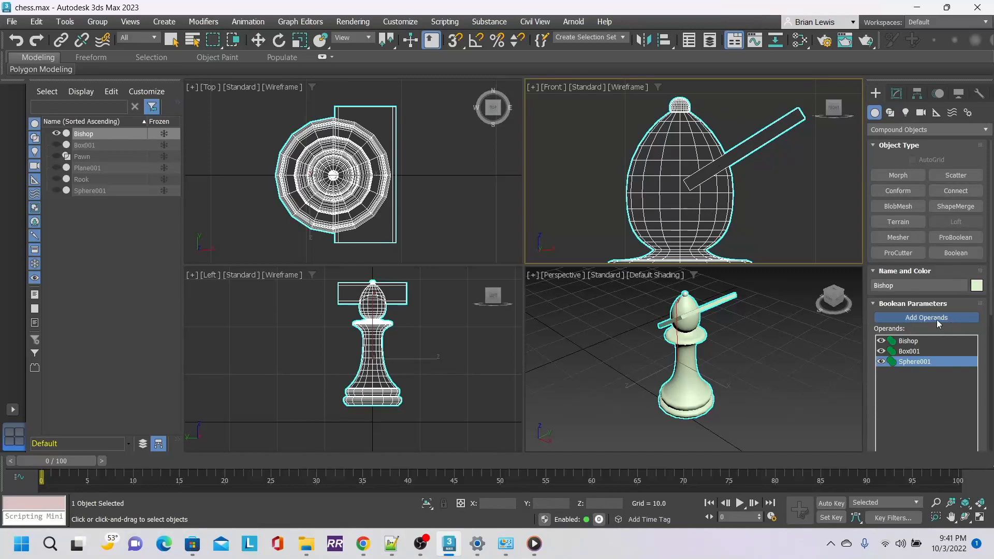
Step: Finish adding operands and open the Bishop's Boolean parameters with its operand list for editing
key("w")
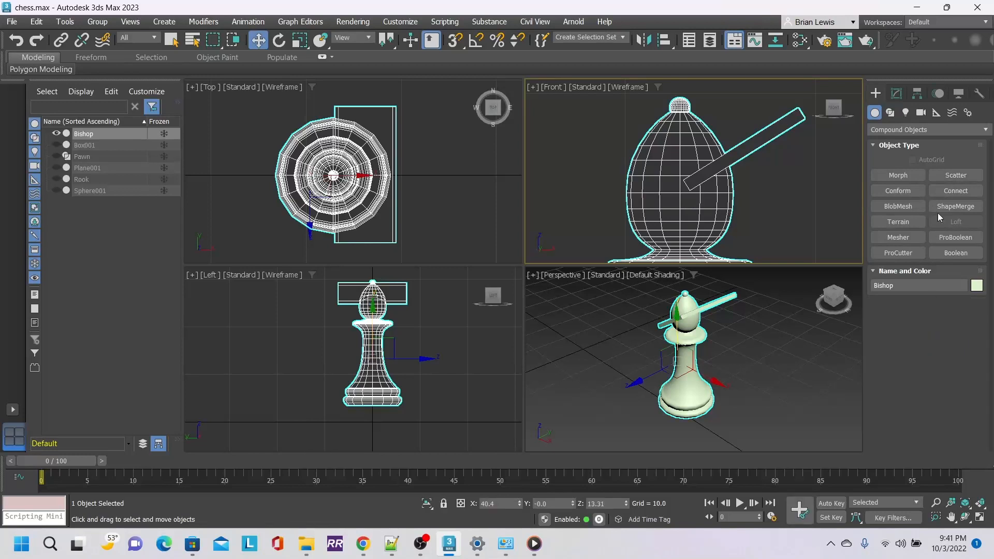
left_click(893, 93)
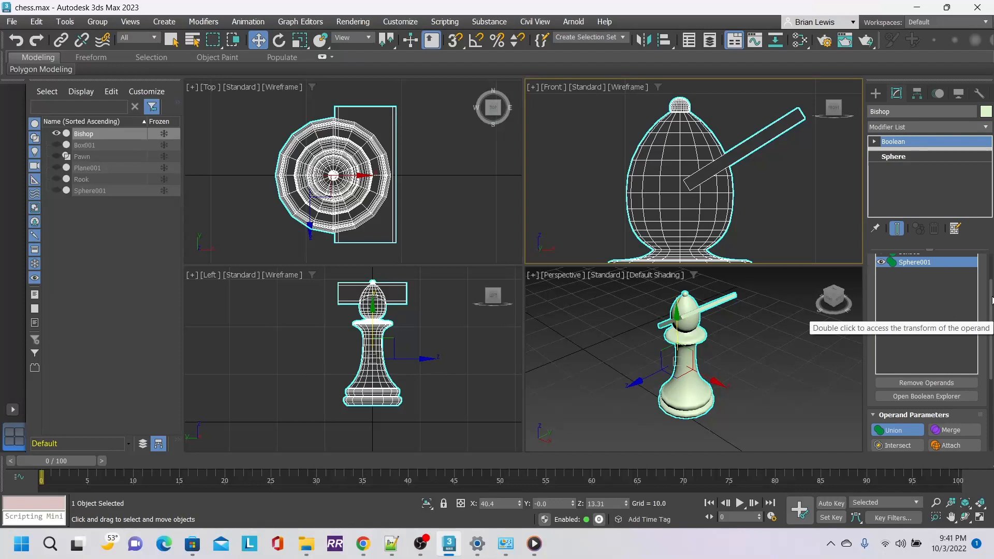
left_click_drag(981, 284, 980, 383)
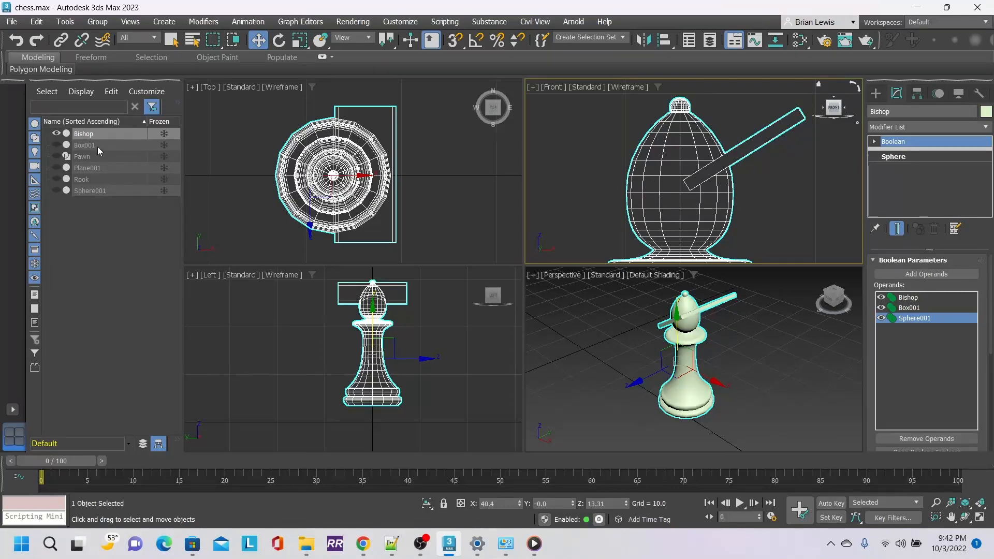
Step: Toggle the visibility of the original Box001 object on and back off
left_click(54, 145)
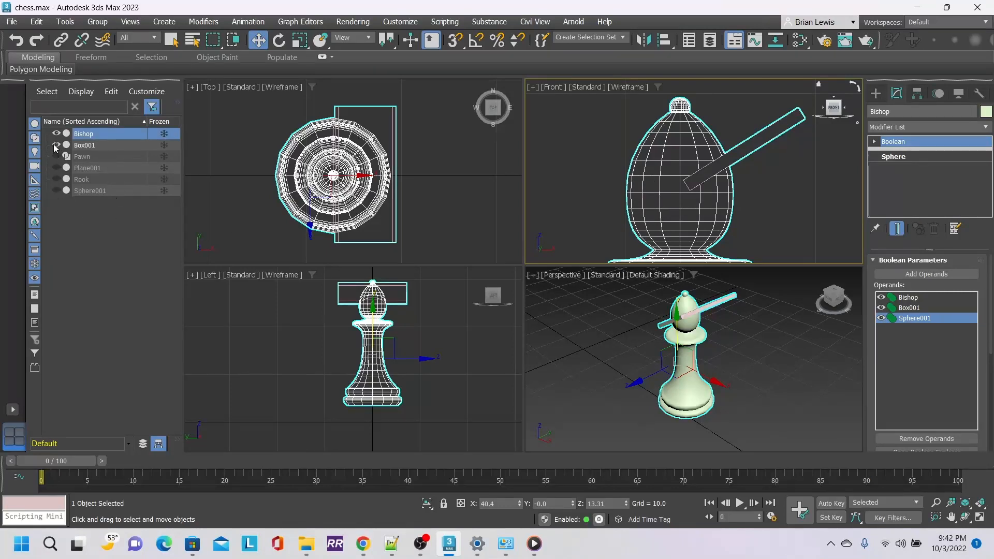
left_click(54, 145)
left_click(53, 144)
left_click(54, 144)
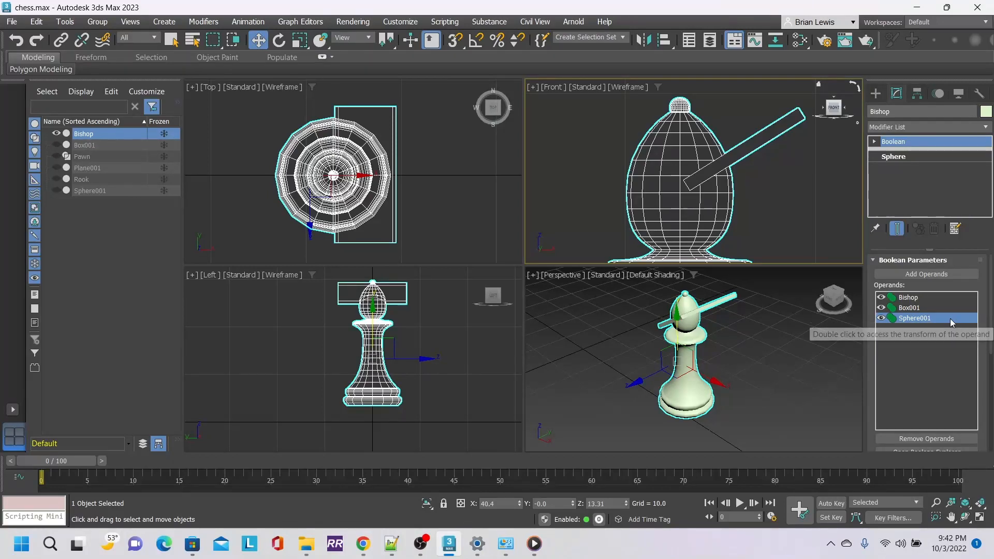
Step: Set the Box001 operand of the Bishop's Boolean to Subtract, cutting the slanted slot into the head
left_click_drag(979, 318, 971, 238)
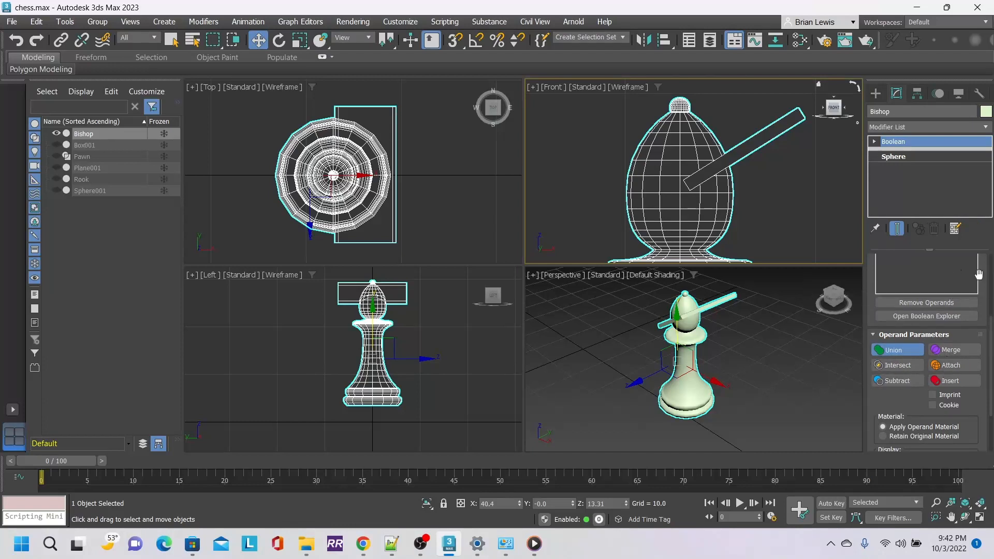
left_click_drag(981, 270, 985, 379)
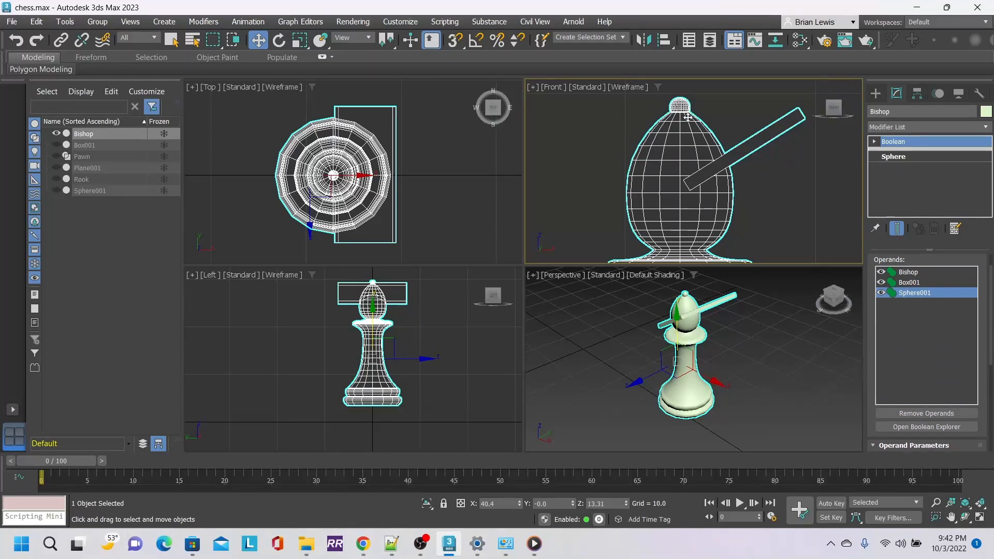
left_click(915, 283)
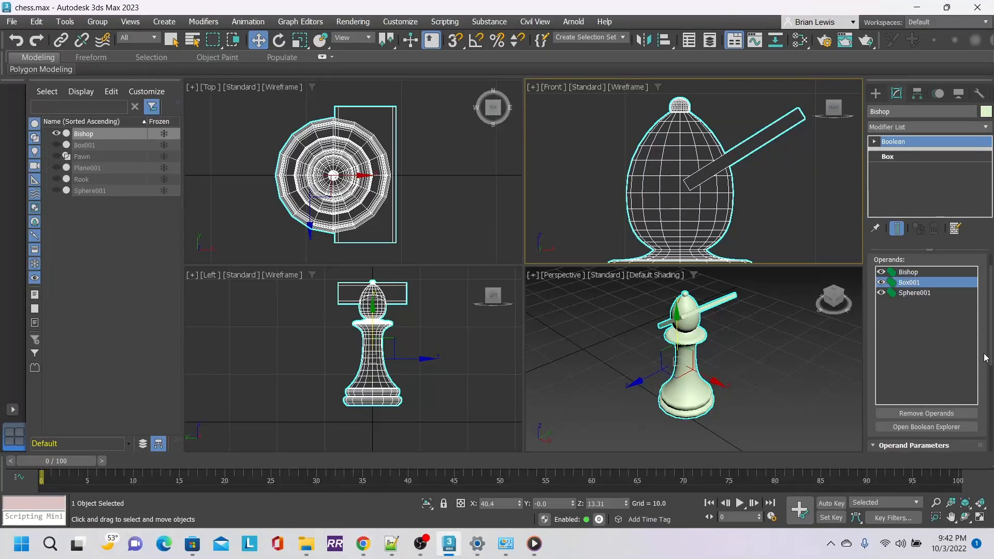
scroll(927, 288, "down", 5)
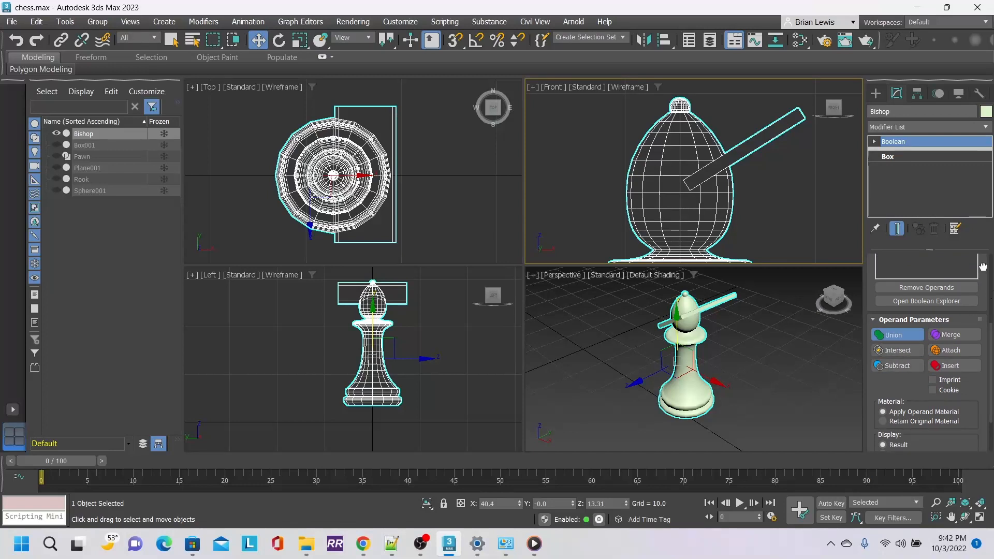
left_click_drag(983, 267, 985, 330)
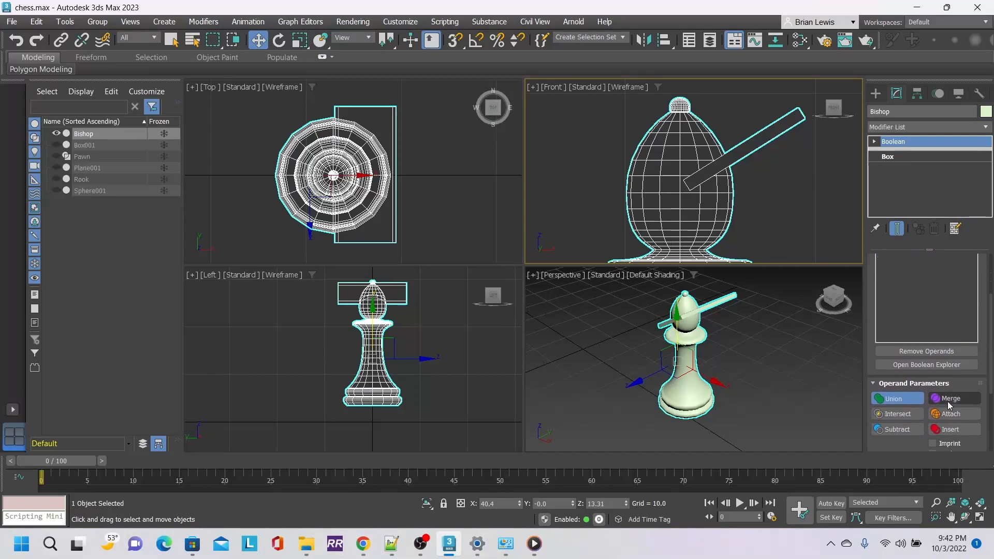
left_click(898, 430)
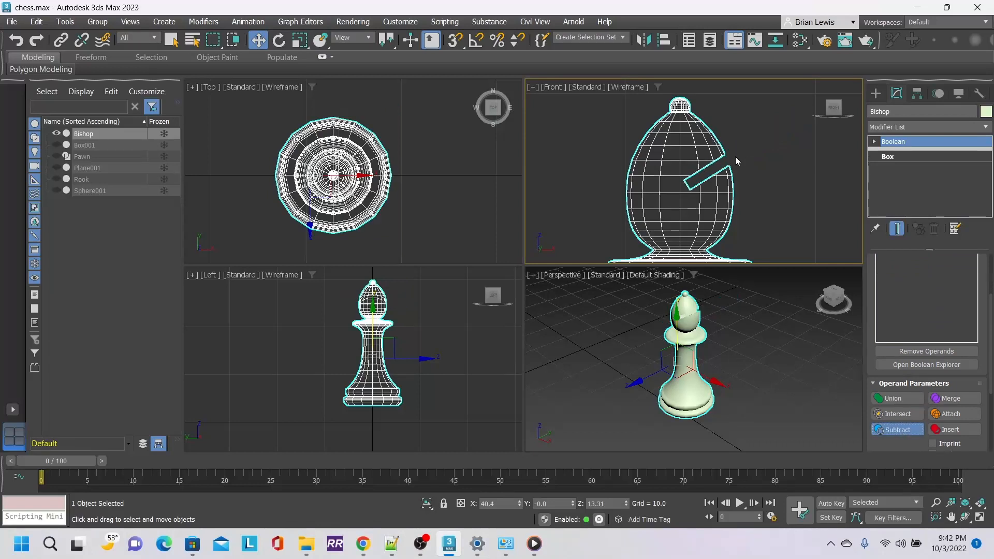
Step: Examine the slot and the small top sphere on the bishop's head in the Perspective and Front views
scroll(683, 323, "up", 2)
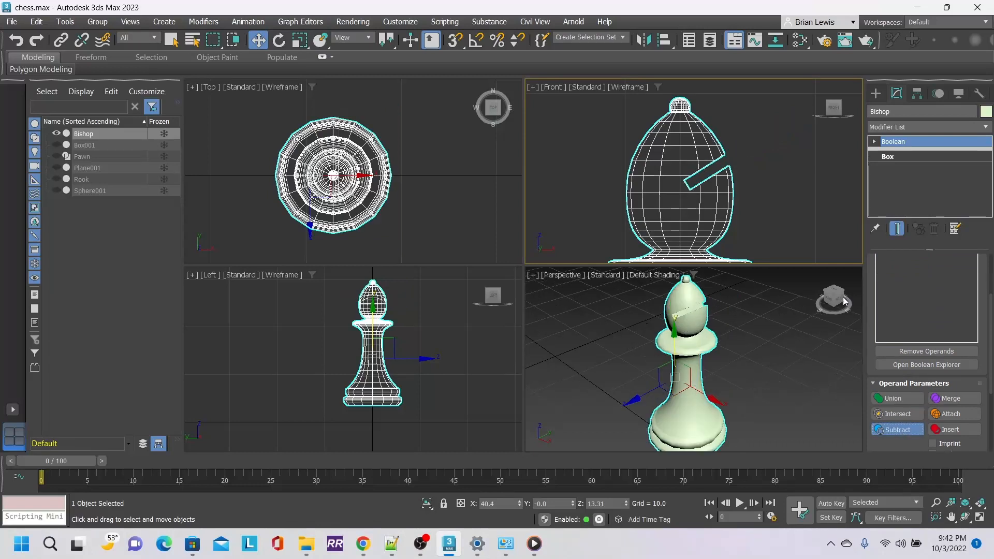
left_click_drag(843, 297, 815, 305)
scroll(784, 337, "down", 3)
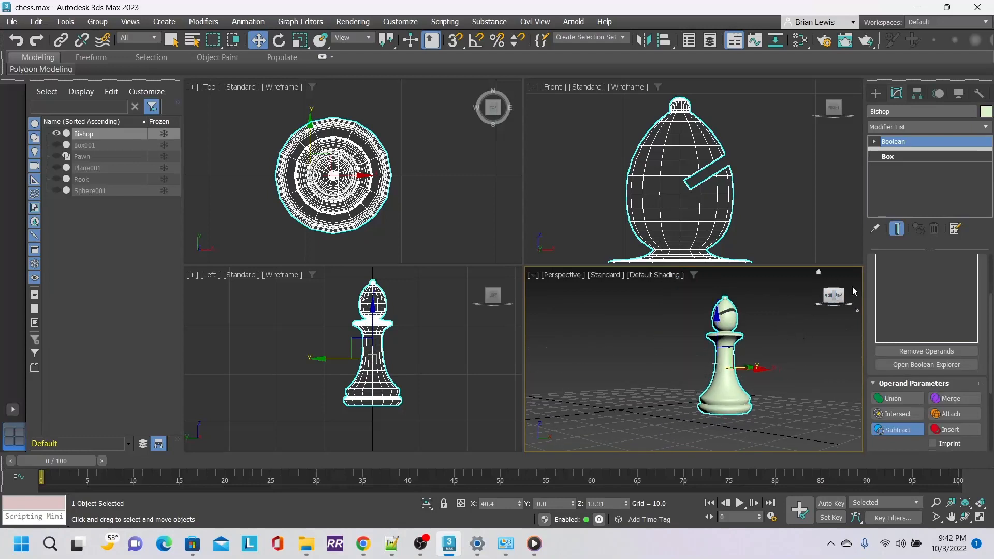
scroll(772, 334, "up", 3)
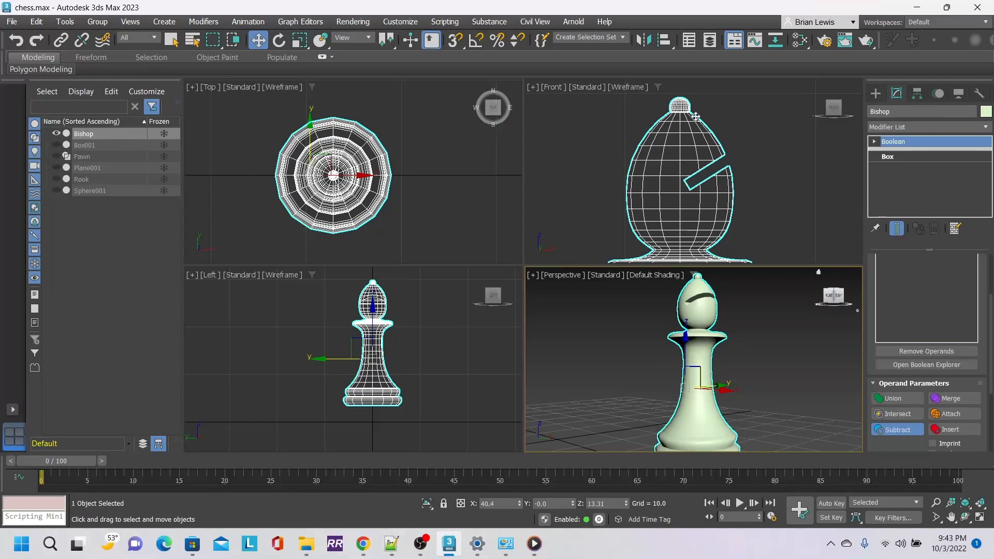
scroll(673, 112, "up", 5)
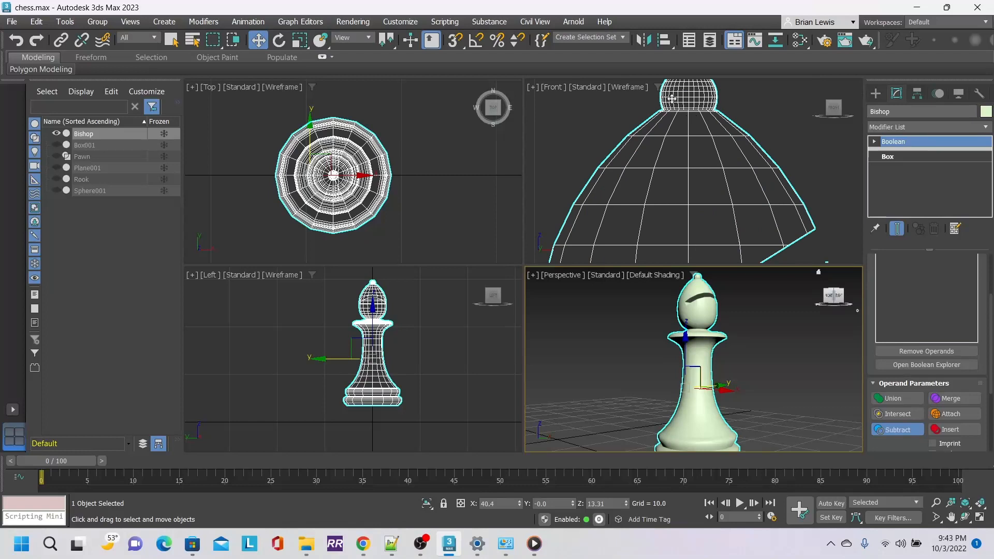
scroll(785, 204, "down", 3)
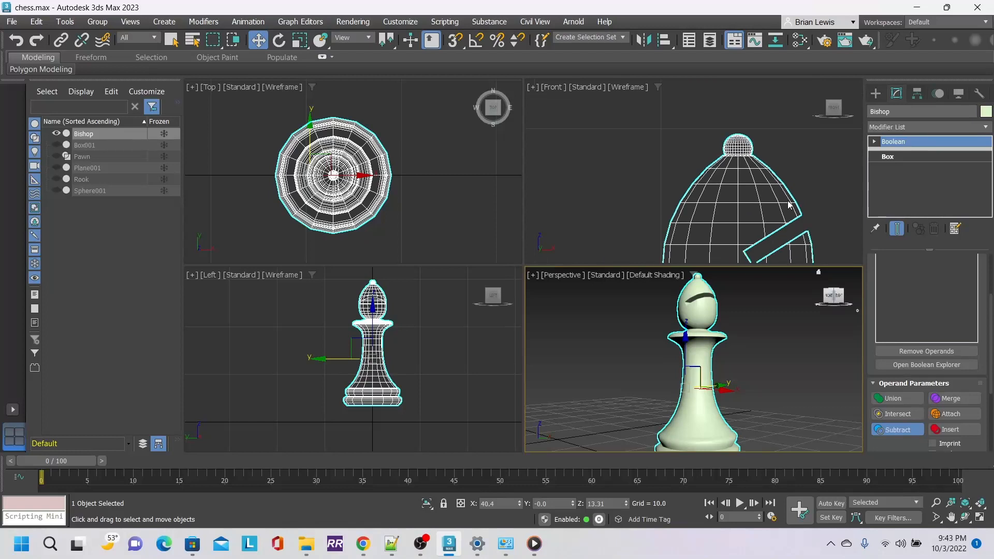
scroll(802, 161, "down", 2)
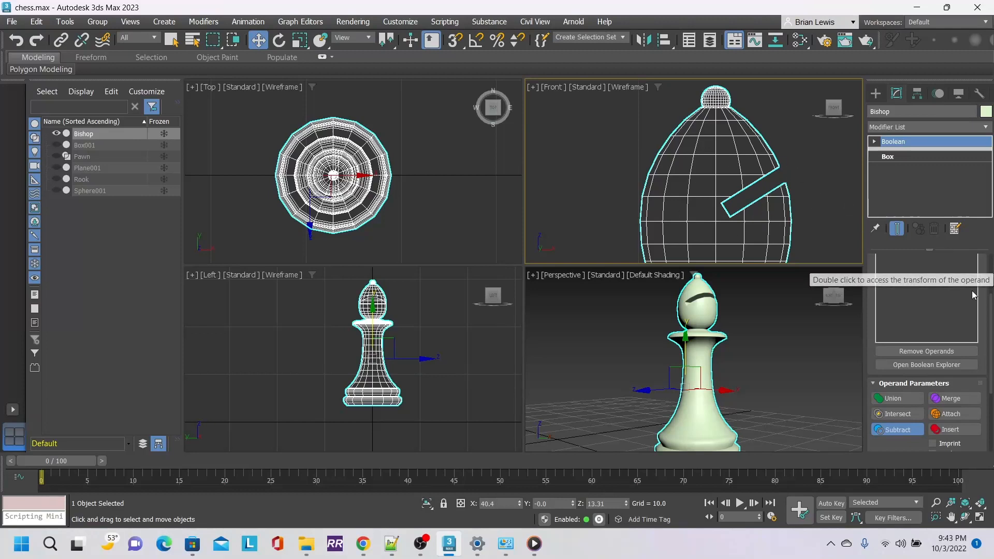
scroll(982, 342, "up", 2)
scroll(982, 342, "up", 1)
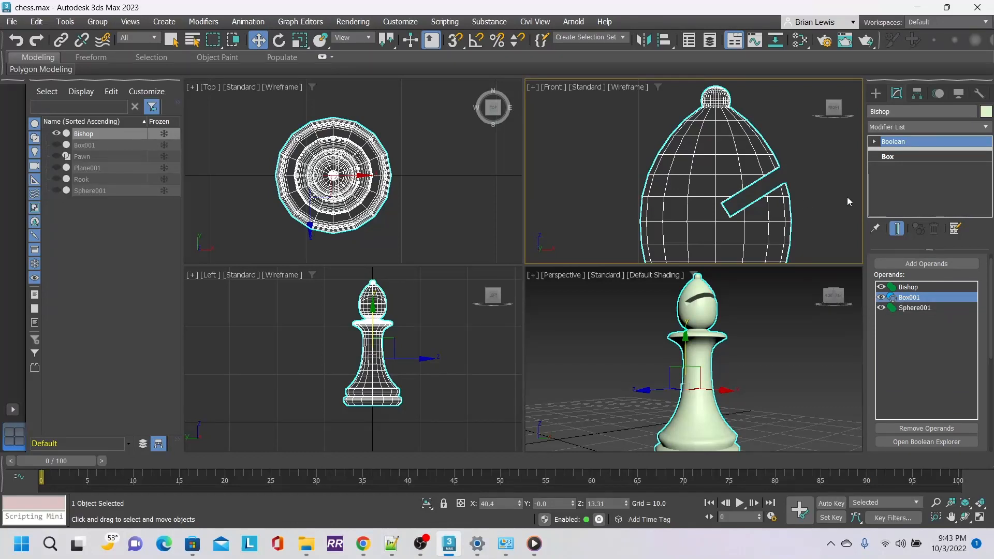
scroll(807, 226, "down", 3)
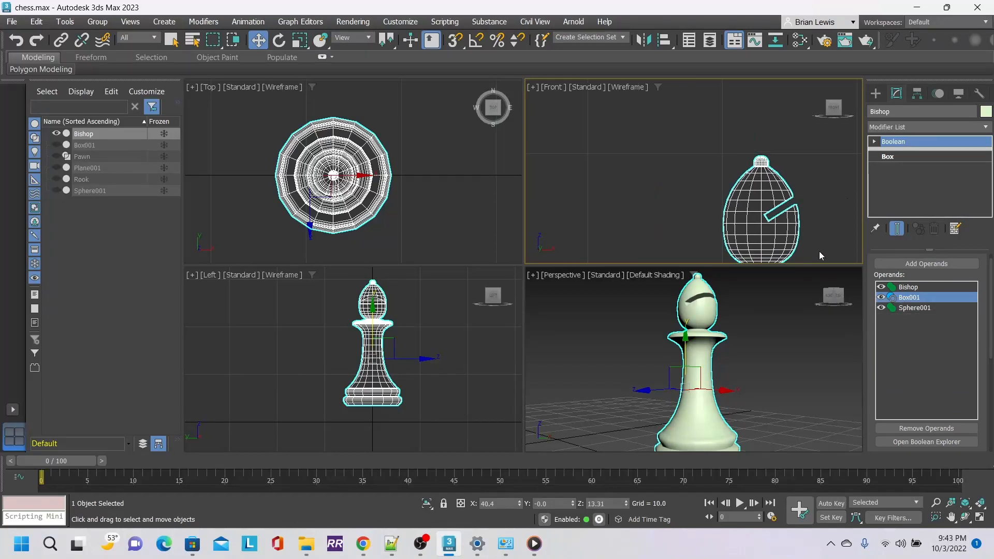
middle_click_drag(819, 251, 773, 162)
scroll(771, 151, "down", 4)
left_click_drag(843, 302, 828, 310)
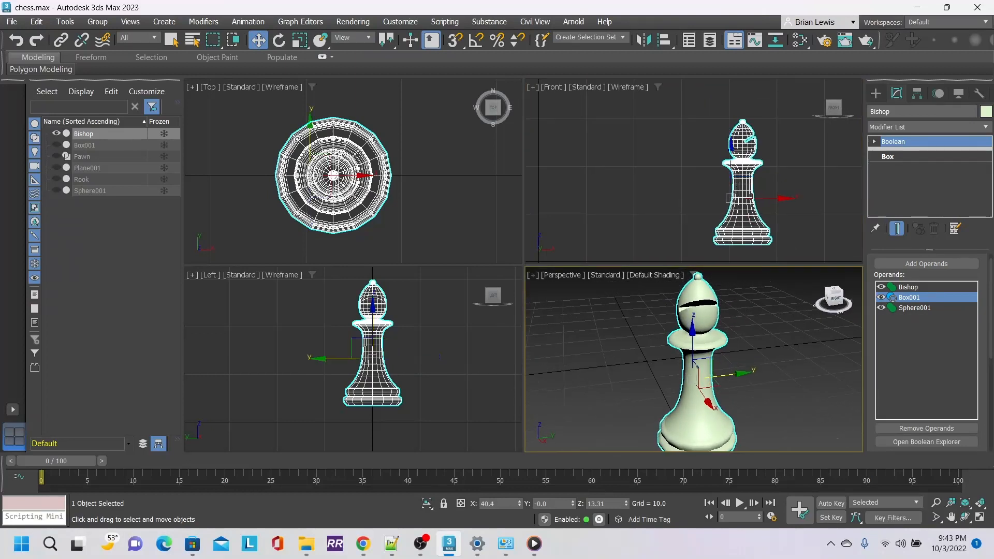
scroll(794, 325, "down", 4)
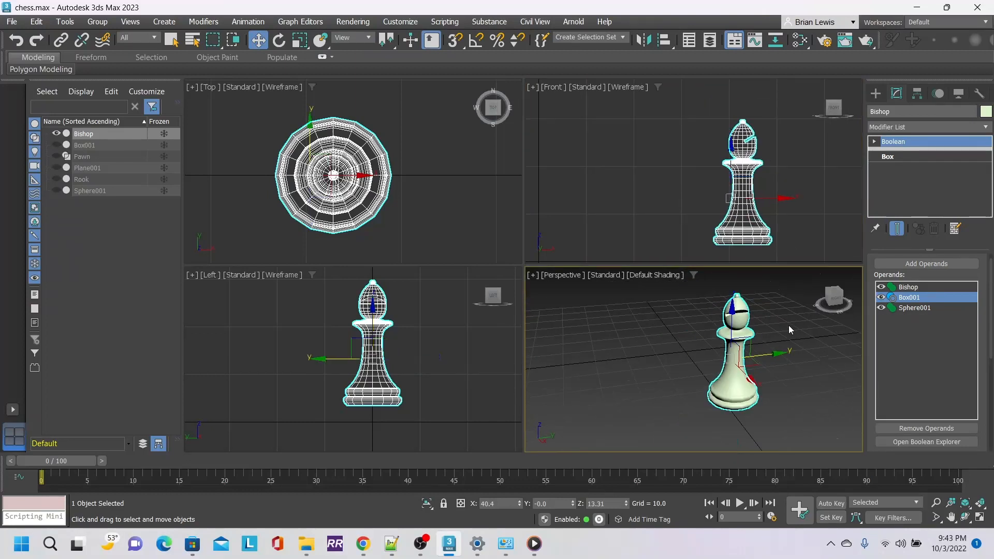
Step: Unhide the Pawn and Rook, and move the Pawn along Y to about -17.67, clear of the Bishop
left_click(57, 156)
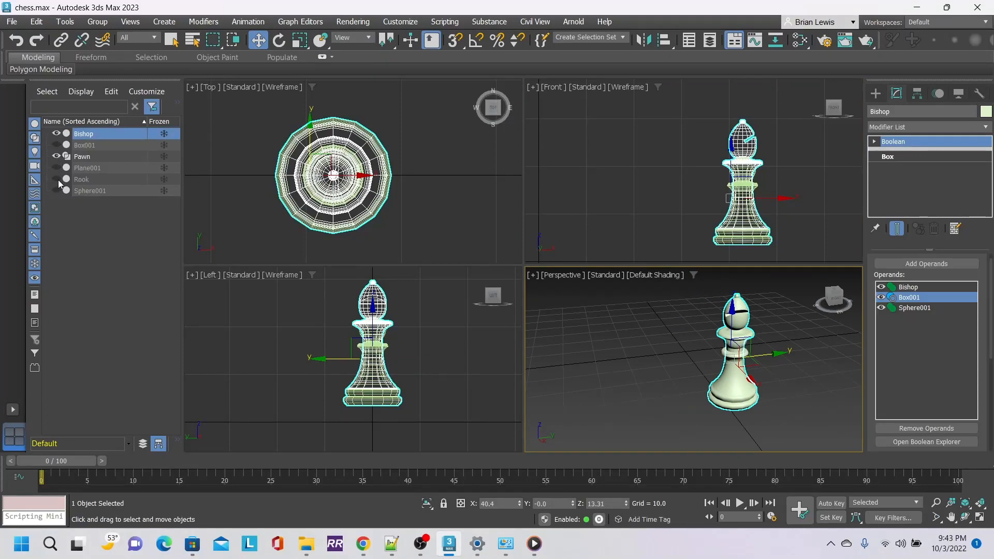
left_click(57, 179)
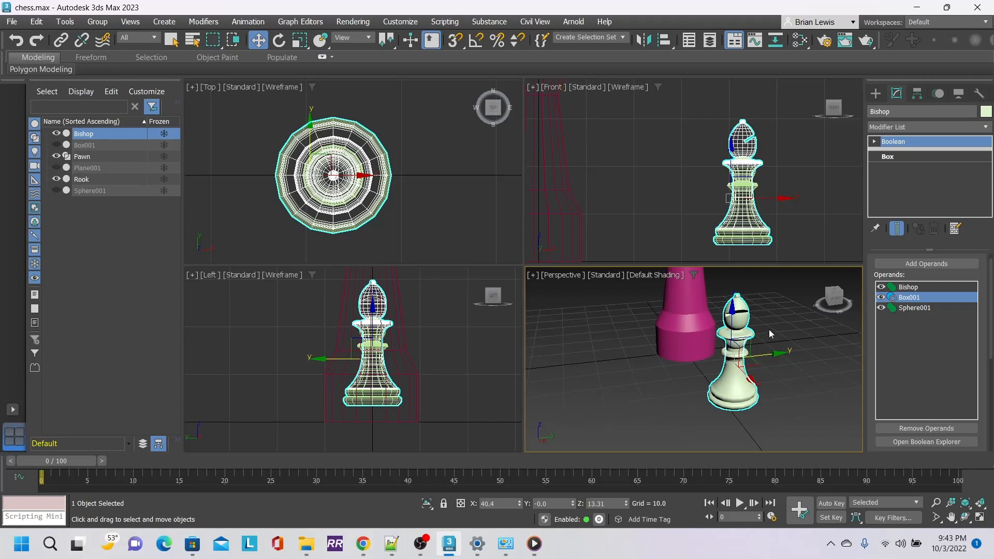
left_click(118, 157)
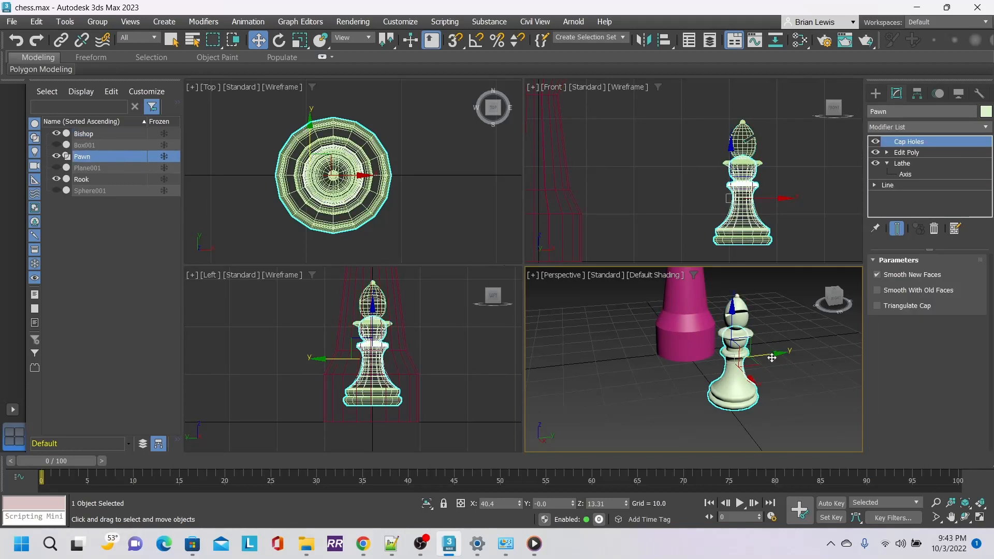
left_click_drag(769, 355, 700, 362)
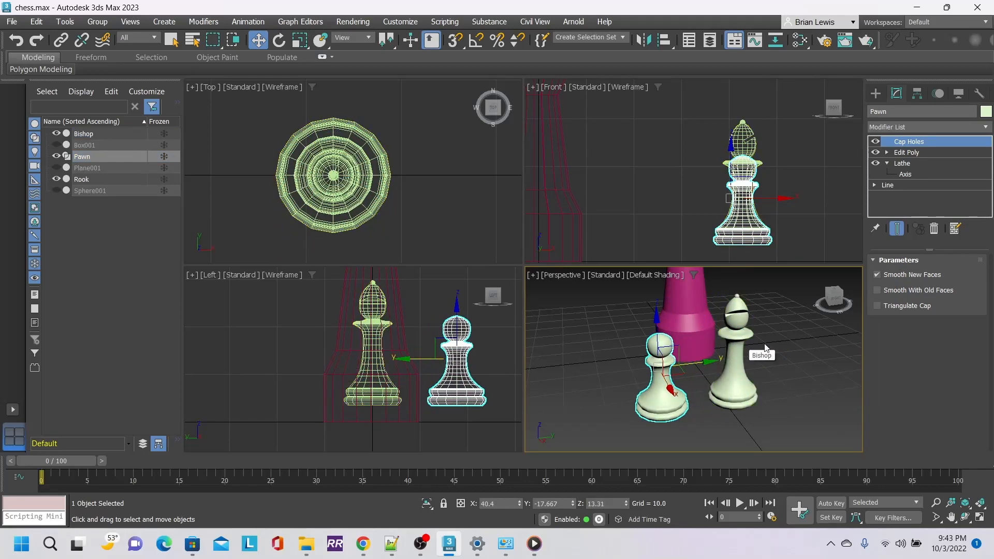
Step: Unhide the reference plane Plane001 with the chess silhouettes, and hide the Rook, Bishop and Pawn
left_click(55, 169)
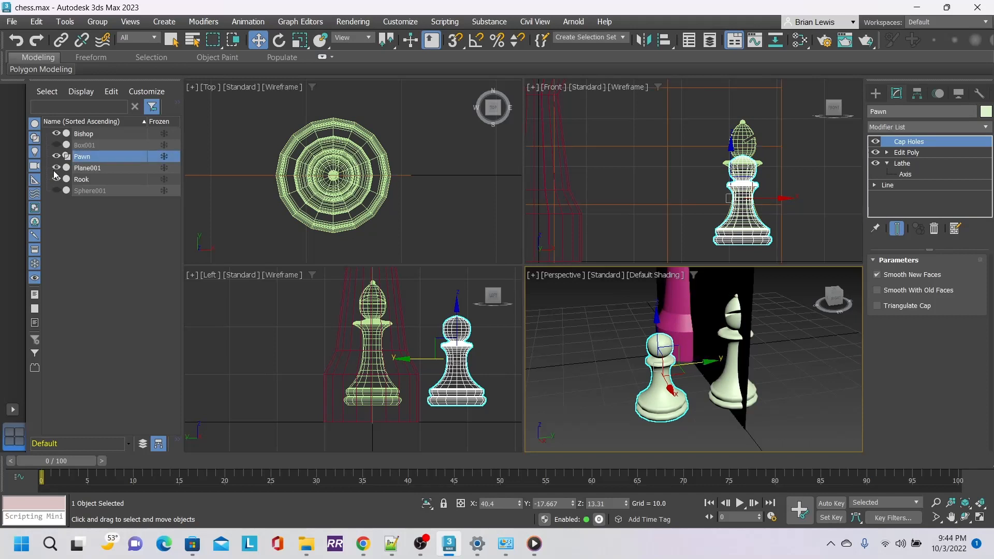
left_click_drag(839, 299, 829, 296)
left_click(829, 296)
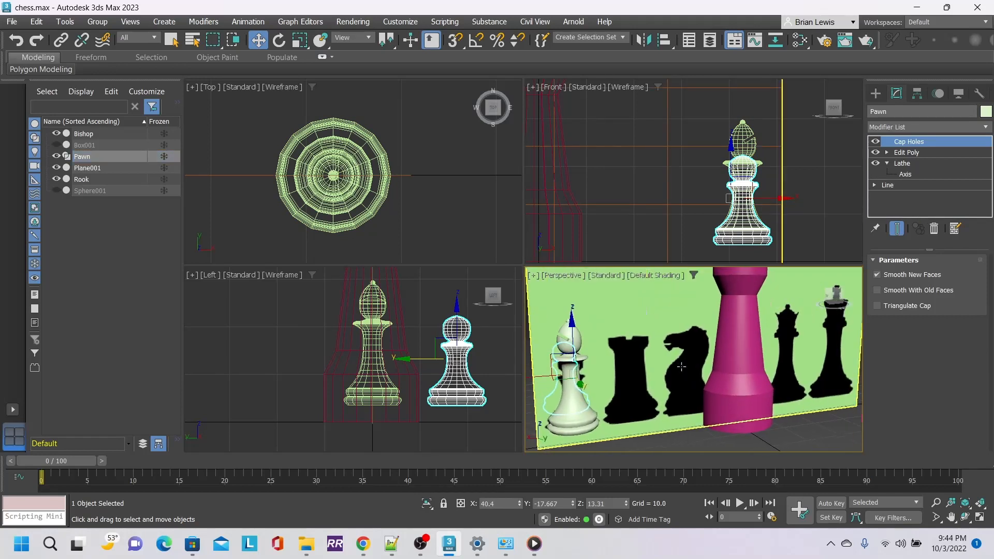
left_click(56, 179)
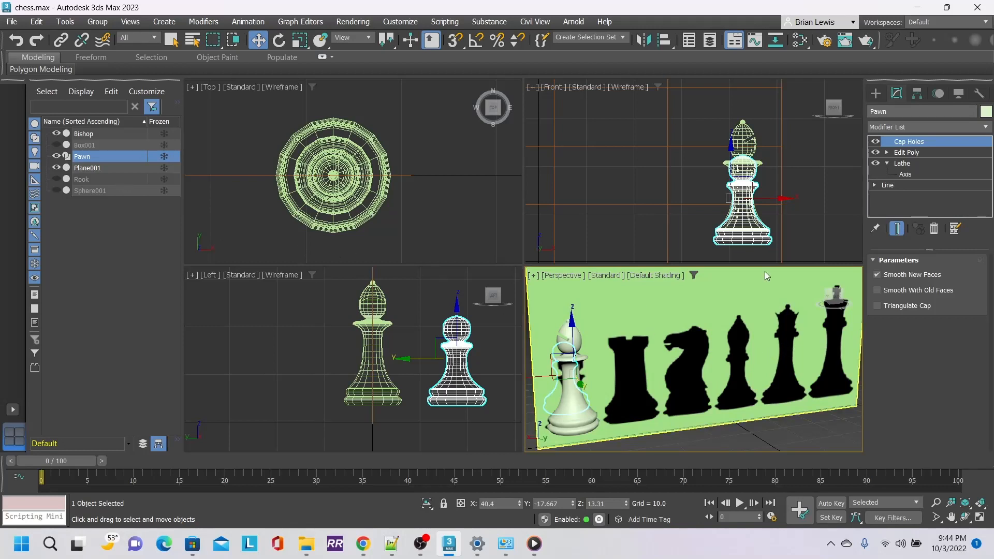
key("ctrl+d")
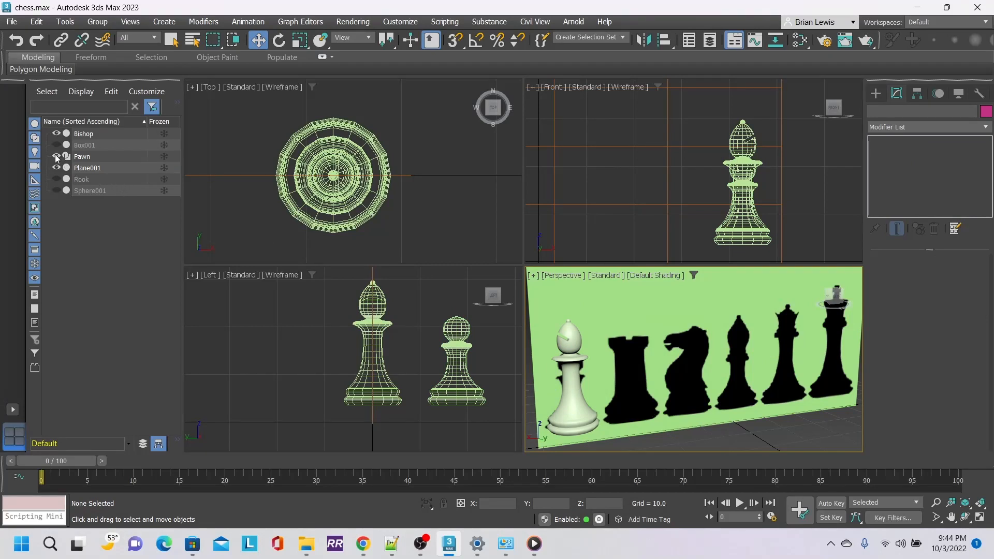
left_click(56, 134)
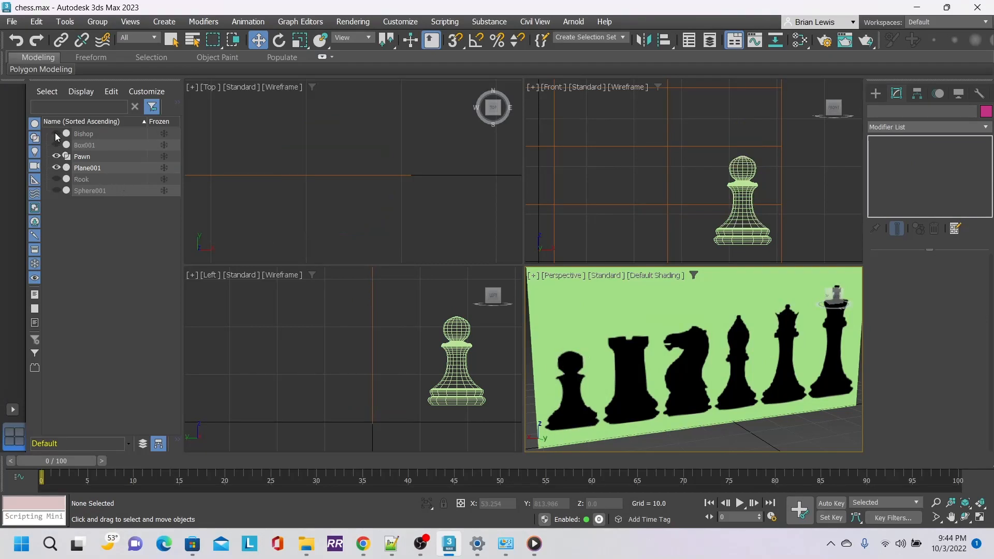
left_click(55, 156)
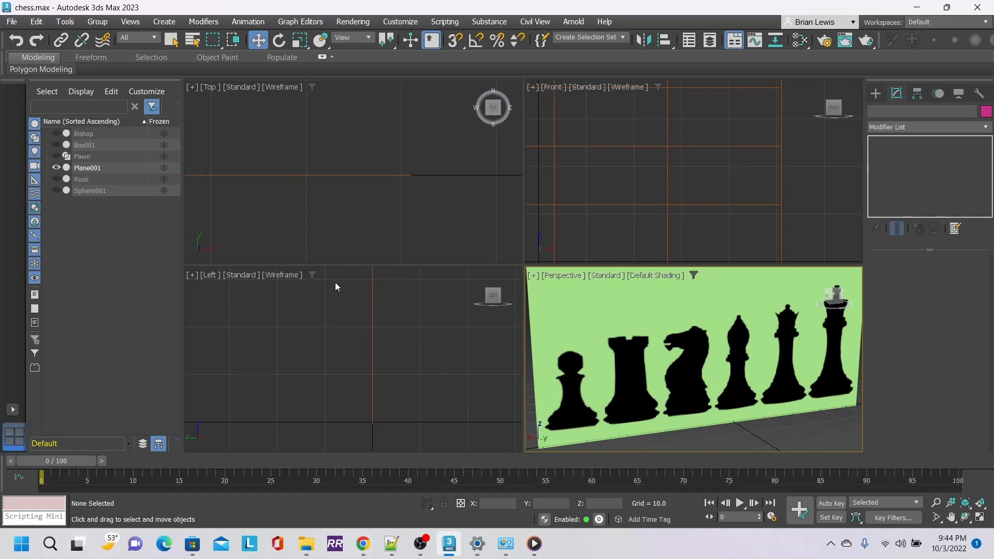